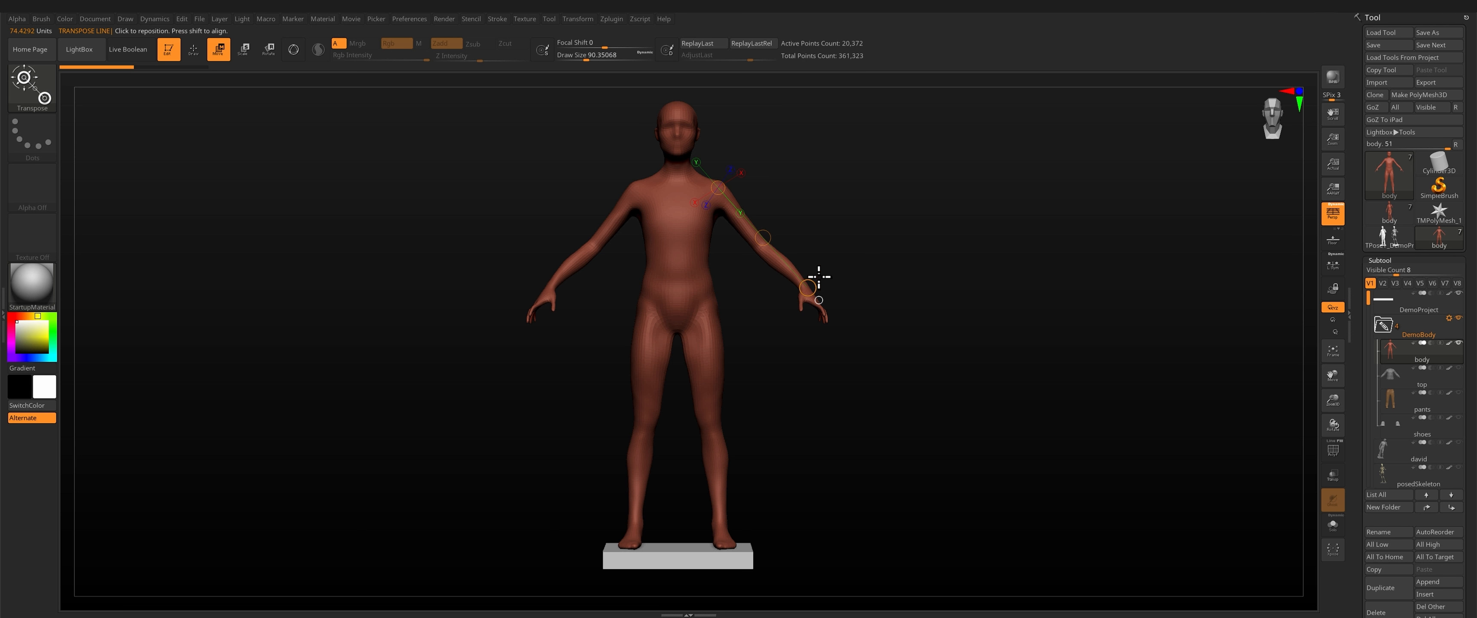
# Step: Align the transpose line with the figure's left arm, running from the shoulder to the wrist
pyautogui.moveTo(817, 280); pyautogui.dragTo(689, 342)
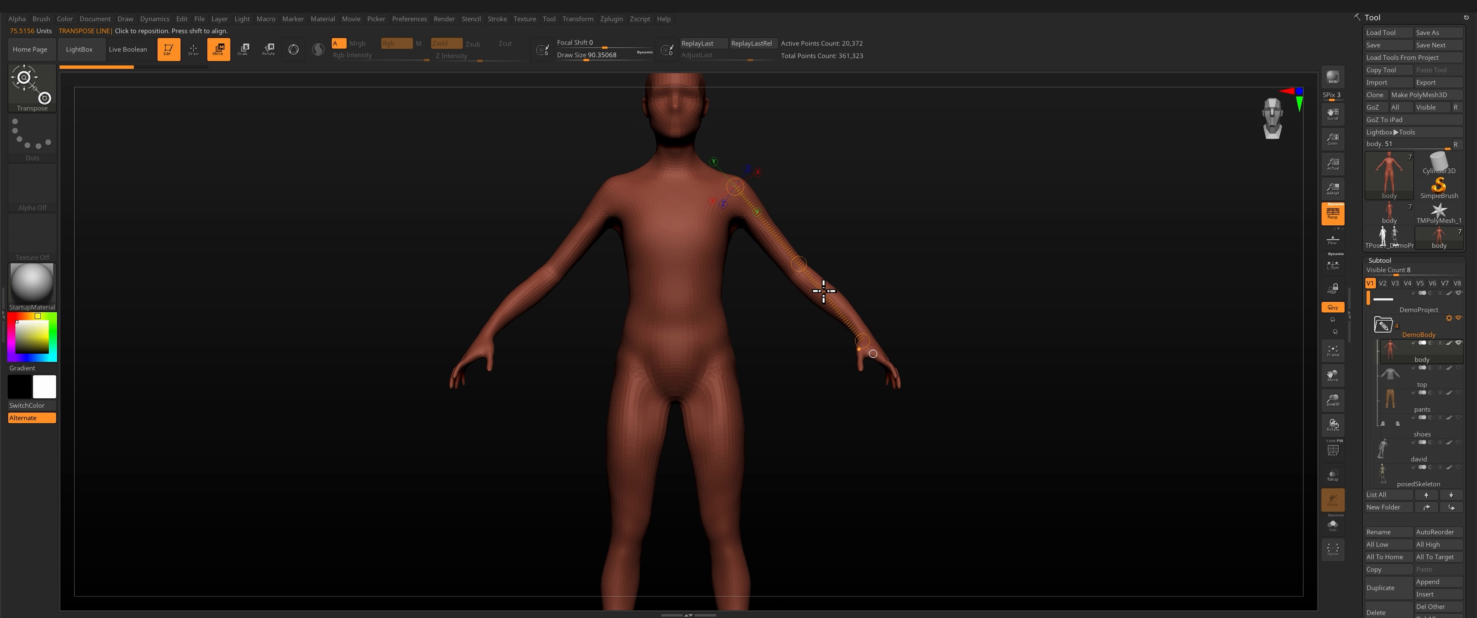
pyautogui.moveTo(824, 291); pyautogui.dragTo(765, 238)
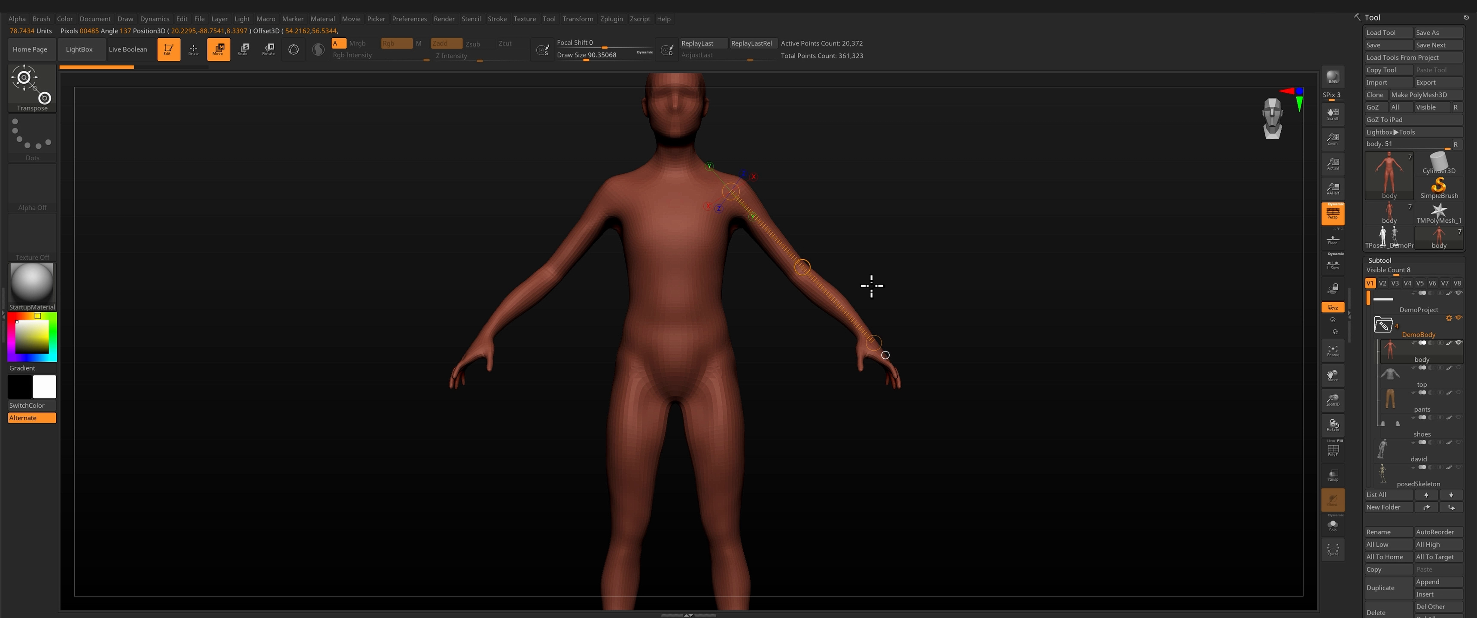
pyautogui.moveTo(870, 285)
pyautogui.mouseDown()
pyautogui.moveTo(795, 301)
pyautogui.moveTo(864, 301)
pyautogui.mouseUp()
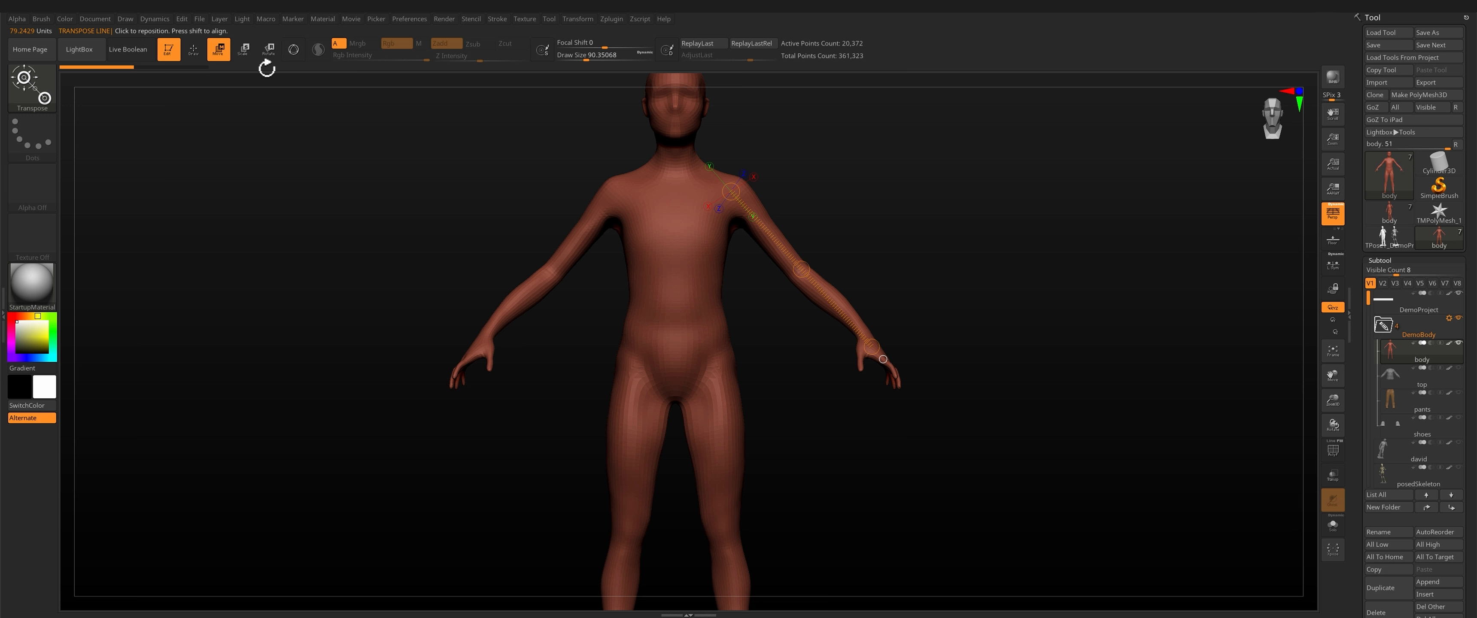
# Step: Try a transpose rotation about the left shoulder with the whole body unmasked, and undo it
pyautogui.click(270, 55)
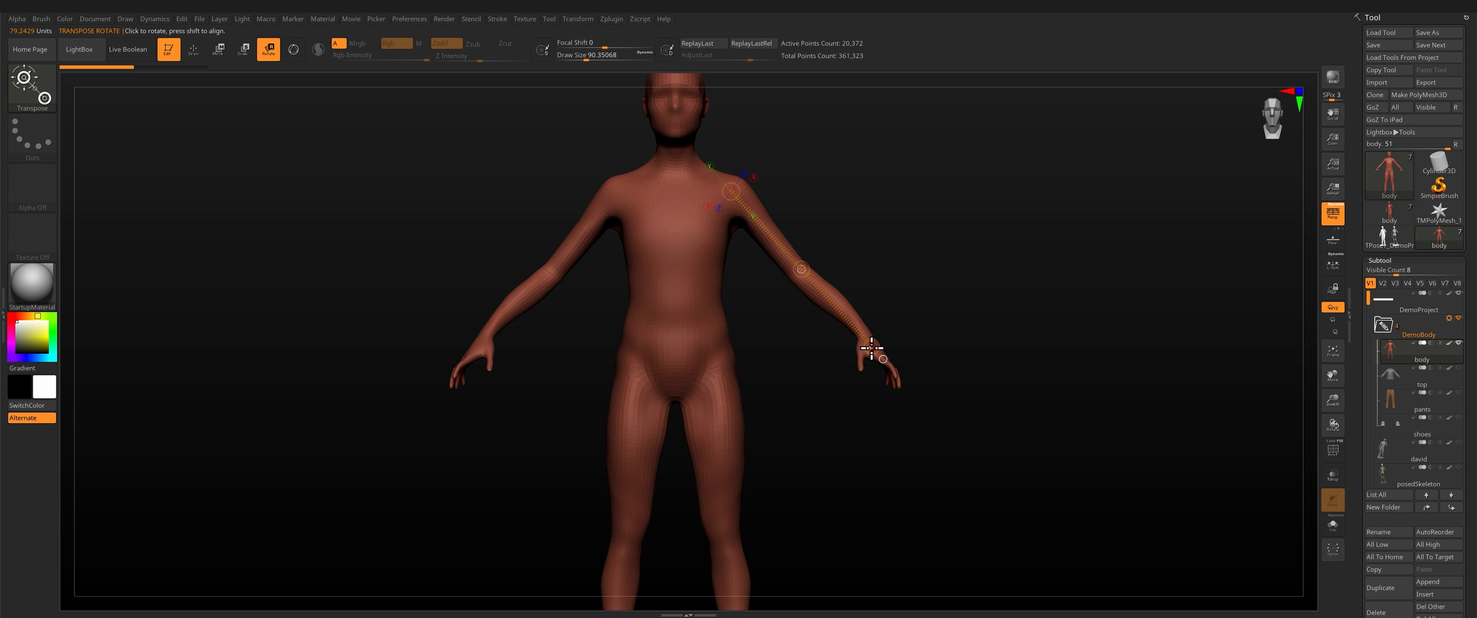
pyautogui.moveTo(872, 350); pyautogui.dragTo(814, 269)
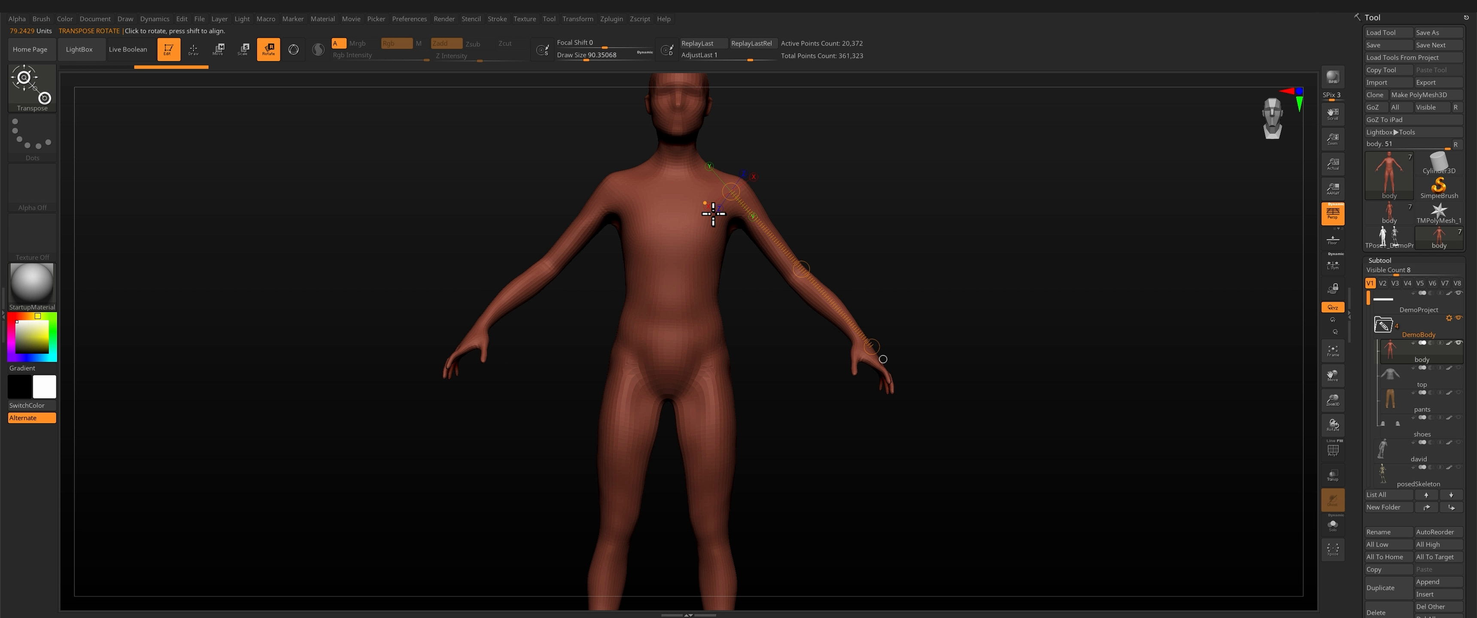
pyautogui.hotkey('ctrl', 'z')
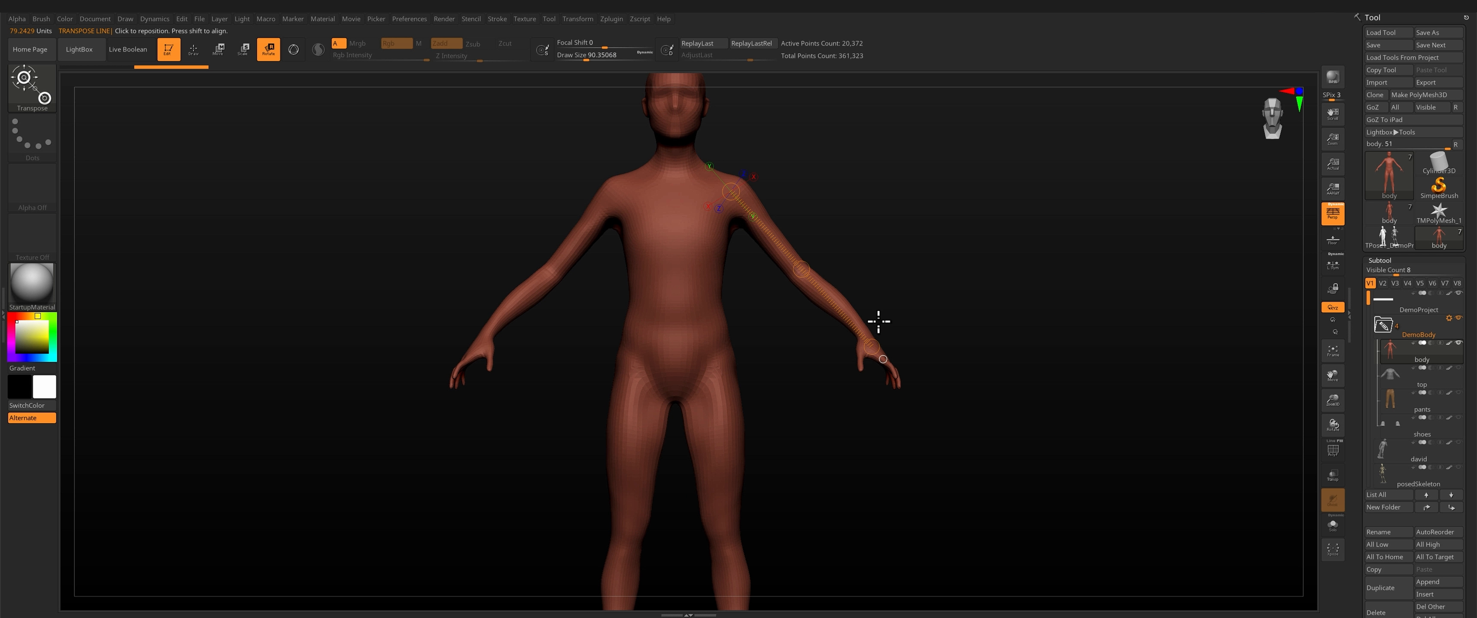
# Step: Redraw the transpose line from the left shoulder to the wrist, try rotating the unmasked body about it, and undo the rotation
pyautogui.moveTo(802, 261); pyautogui.dragTo(405, 364)
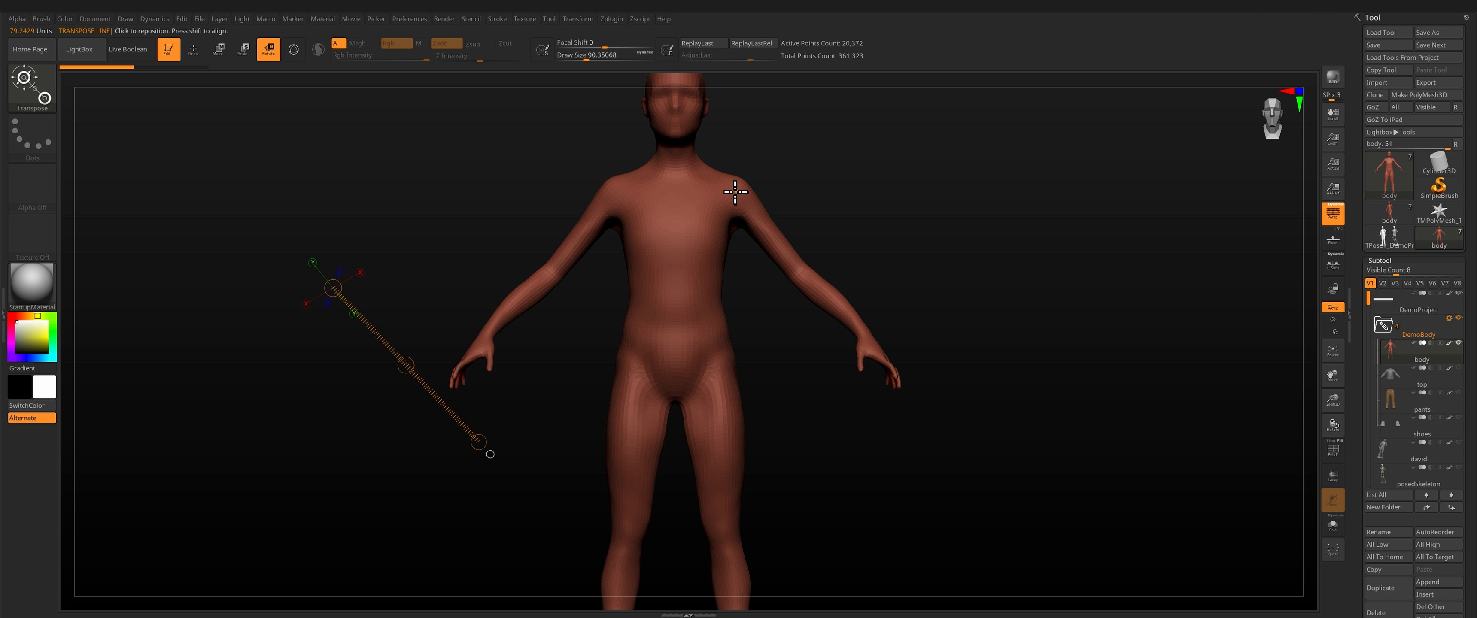
pyautogui.moveTo(735, 191); pyautogui.dragTo(862, 336)
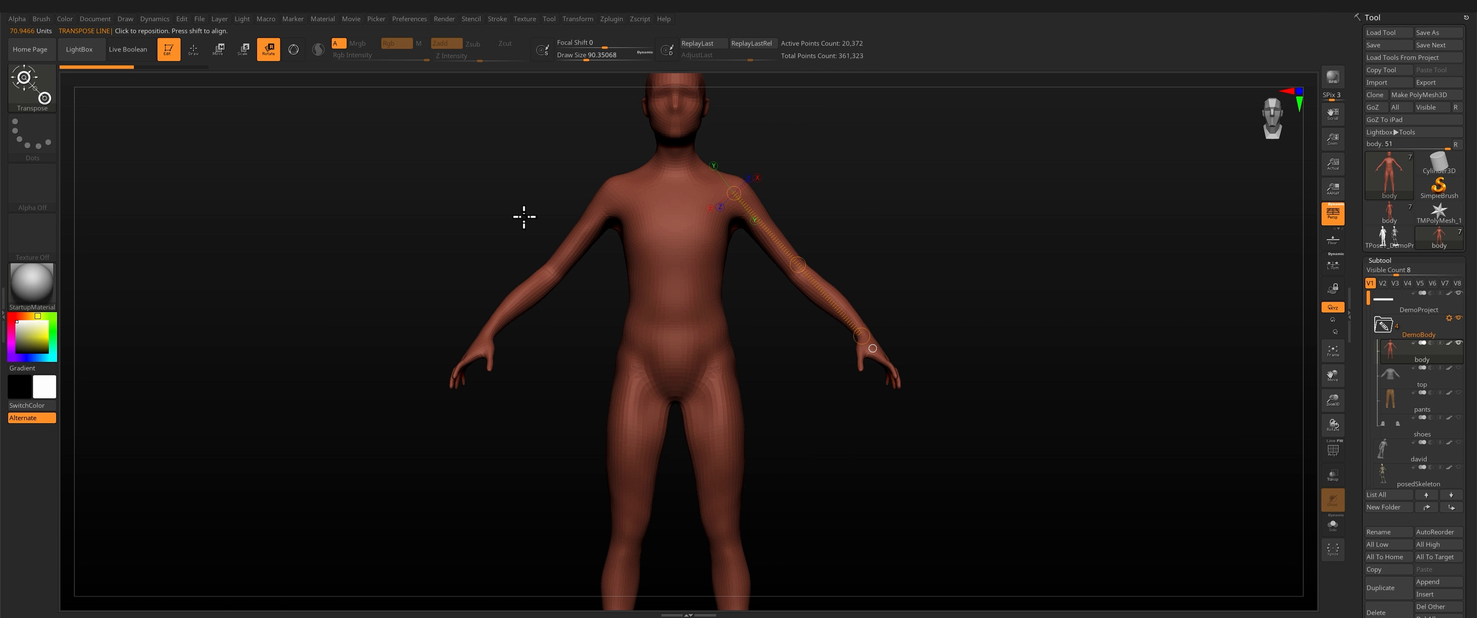
pyautogui.moveTo(861, 335); pyautogui.dragTo(802, 224)
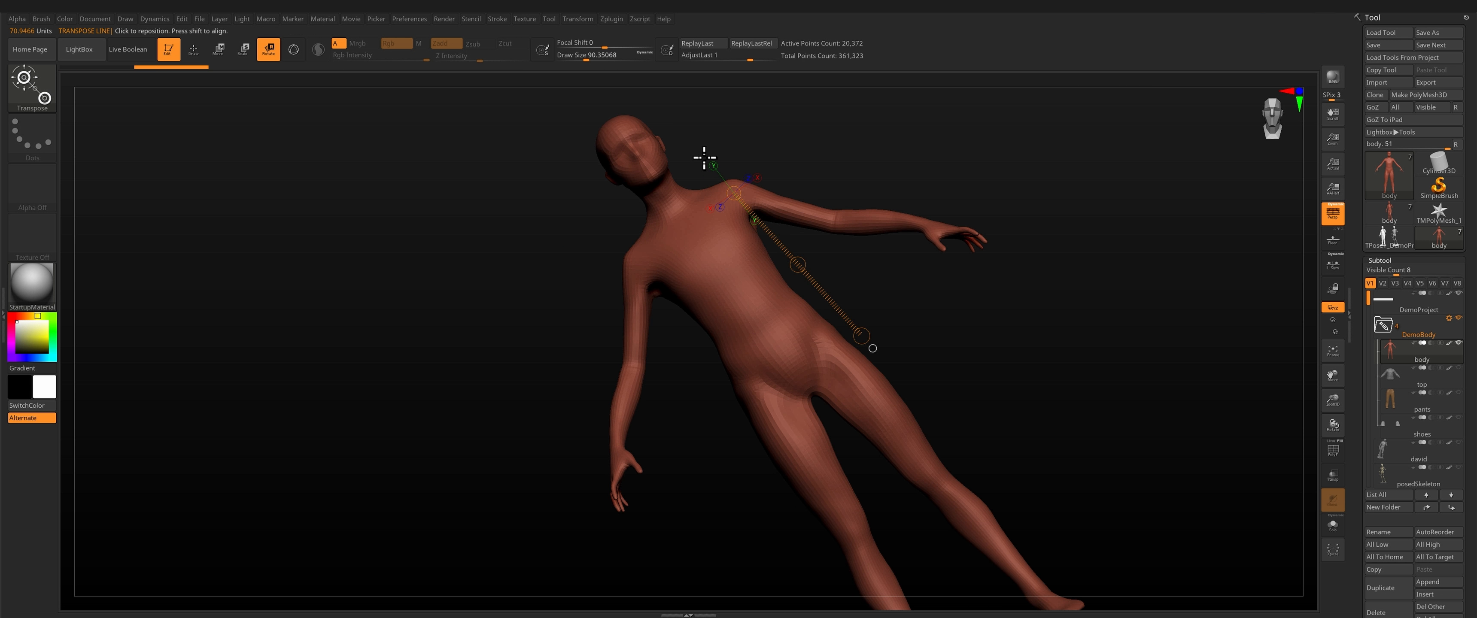
pyautogui.hotkey('ctrl', 'z')
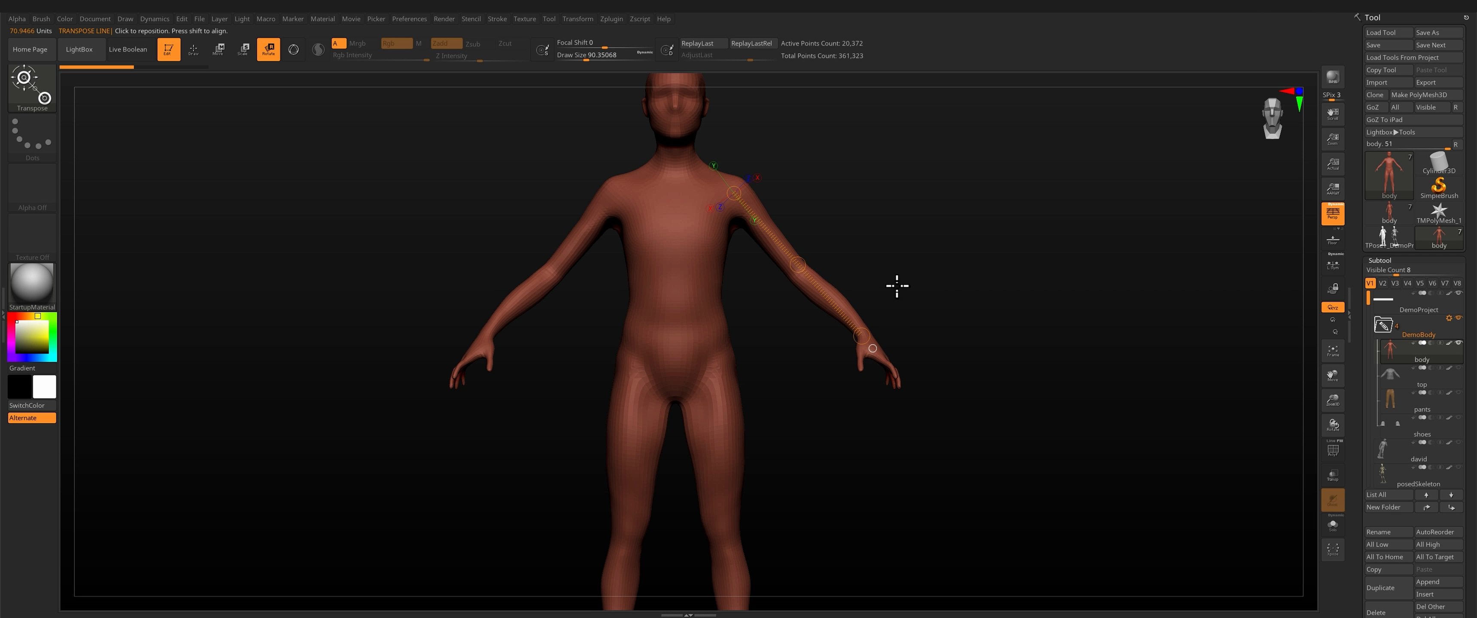
# Step: Mask the figure's left arm with the MaskLasso brush and invert the mask so only that arm stays editable
pyautogui.press('q')
pyautogui.moveTo(828, 209)
pyautogui.keyDown('alt'); pyautogui.mouseDown()
pyautogui.moveTo(842, 235)
pyautogui.moveTo(732, 311)
pyautogui.mouseUp(); pyautogui.keyUp('alt')
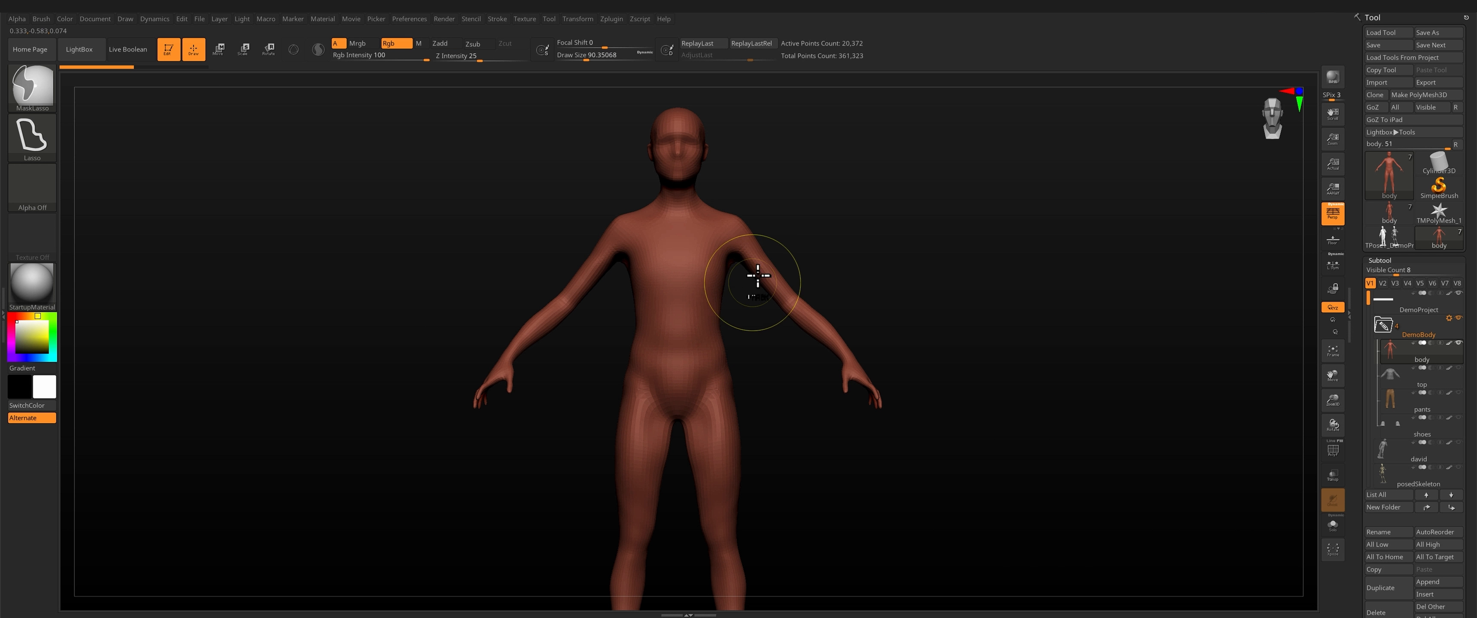
pyautogui.click(30, 82)
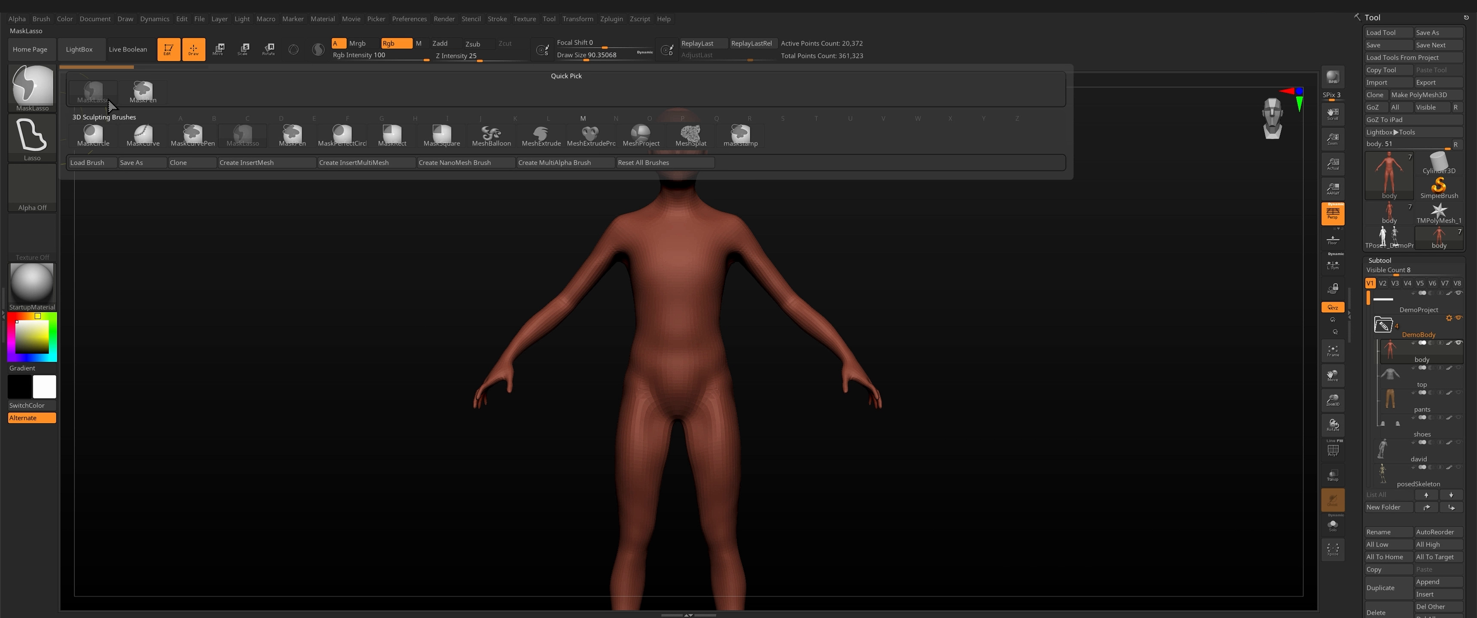
pyautogui.click(83, 101)
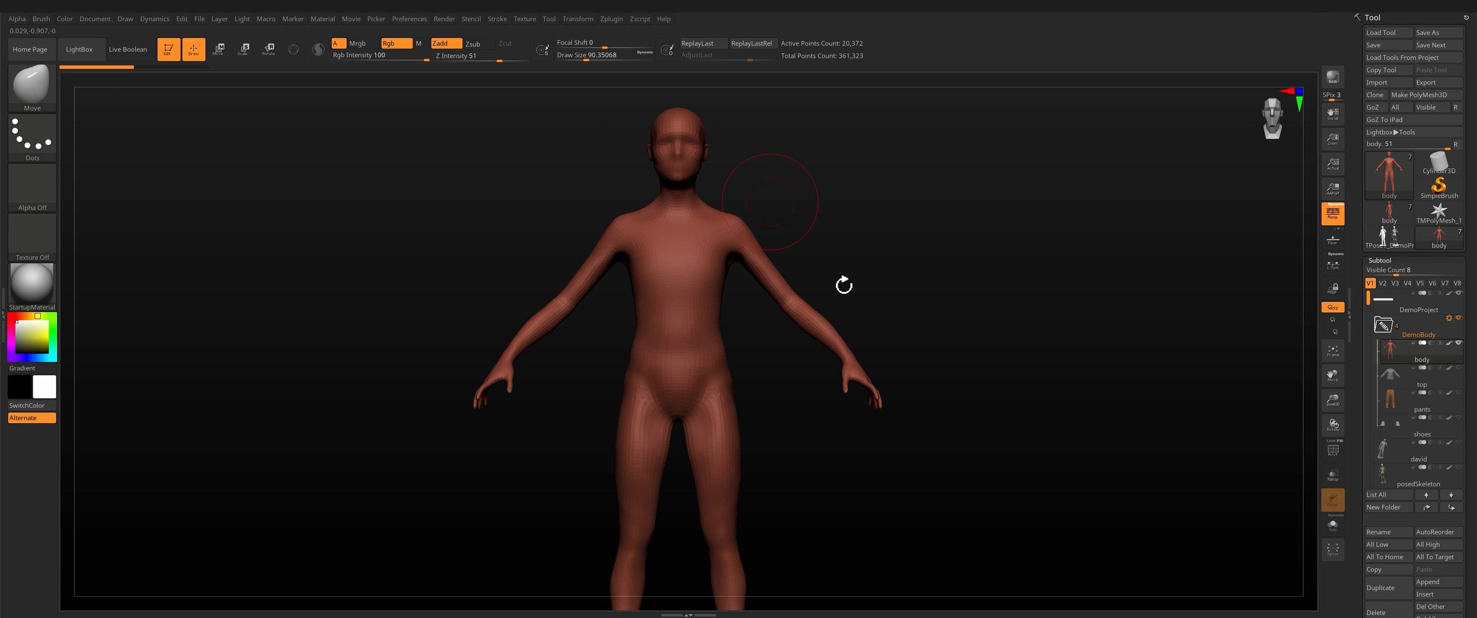
pyautogui.moveTo(722, 196)
pyautogui.keyDown('ctrl'); pyautogui.mouseDown()
pyautogui.moveTo(905, 292)
pyautogui.moveTo(864, 232)
pyautogui.mouseUp(); pyautogui.keyUp('ctrl')
pyautogui.moveTo(870, 252); pyautogui.dragTo(794, 268)
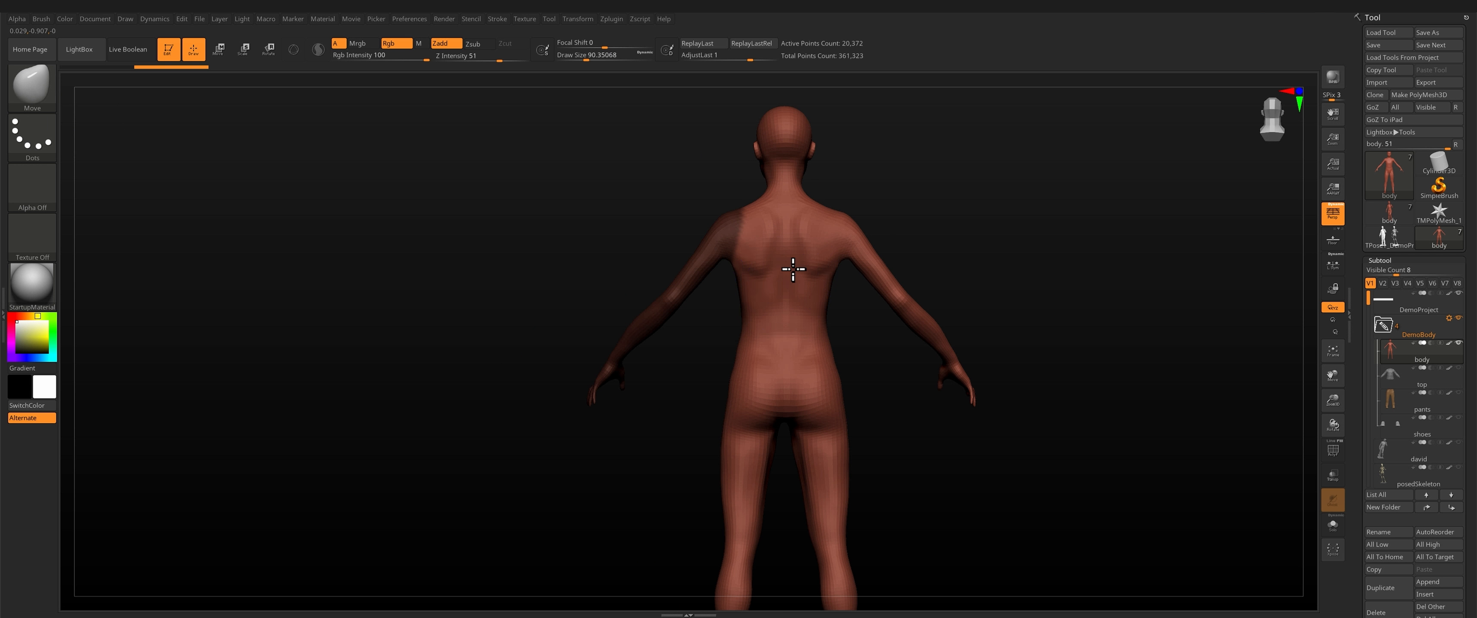
pyautogui.moveTo(871, 217); pyautogui.dragTo(963, 204)
pyautogui.keyDown('ctrl'); pyautogui.click(845, 210); pyautogui.keyUp('ctrl')
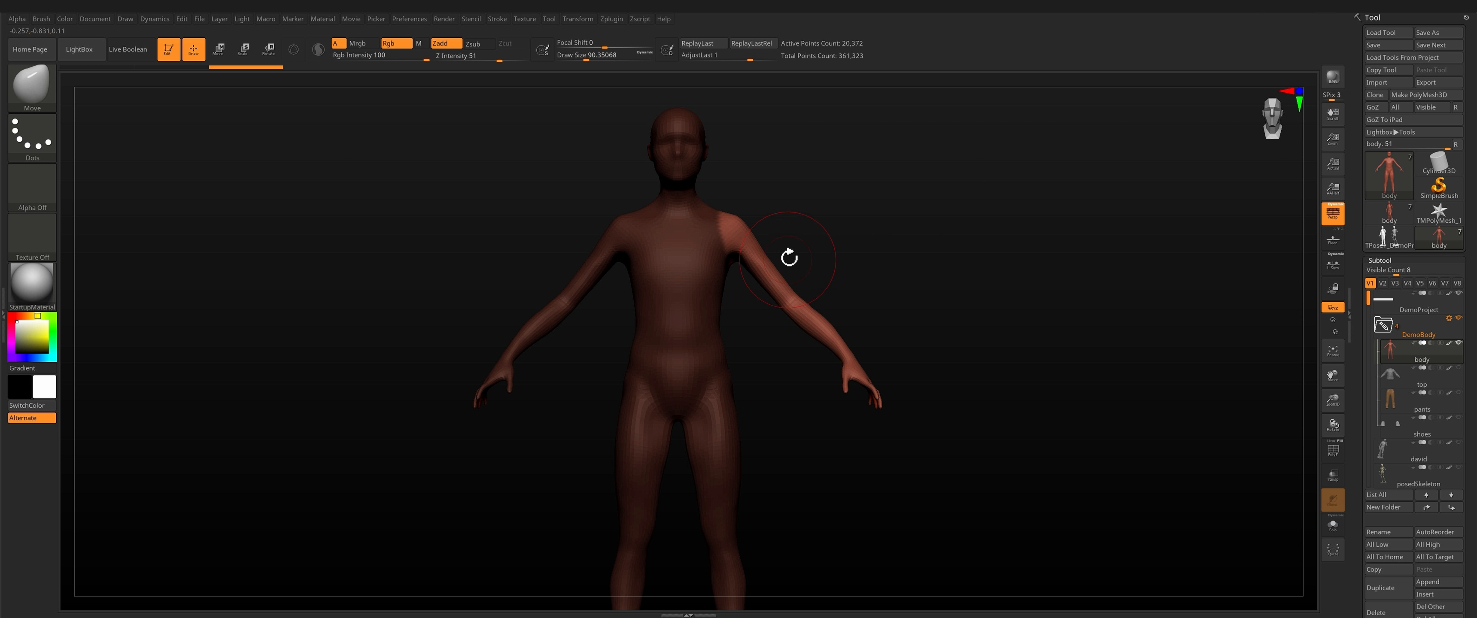
# Step: Blur the mask edge around the left shoulder and check the transition from the front and back
pyautogui.press('ctrl')
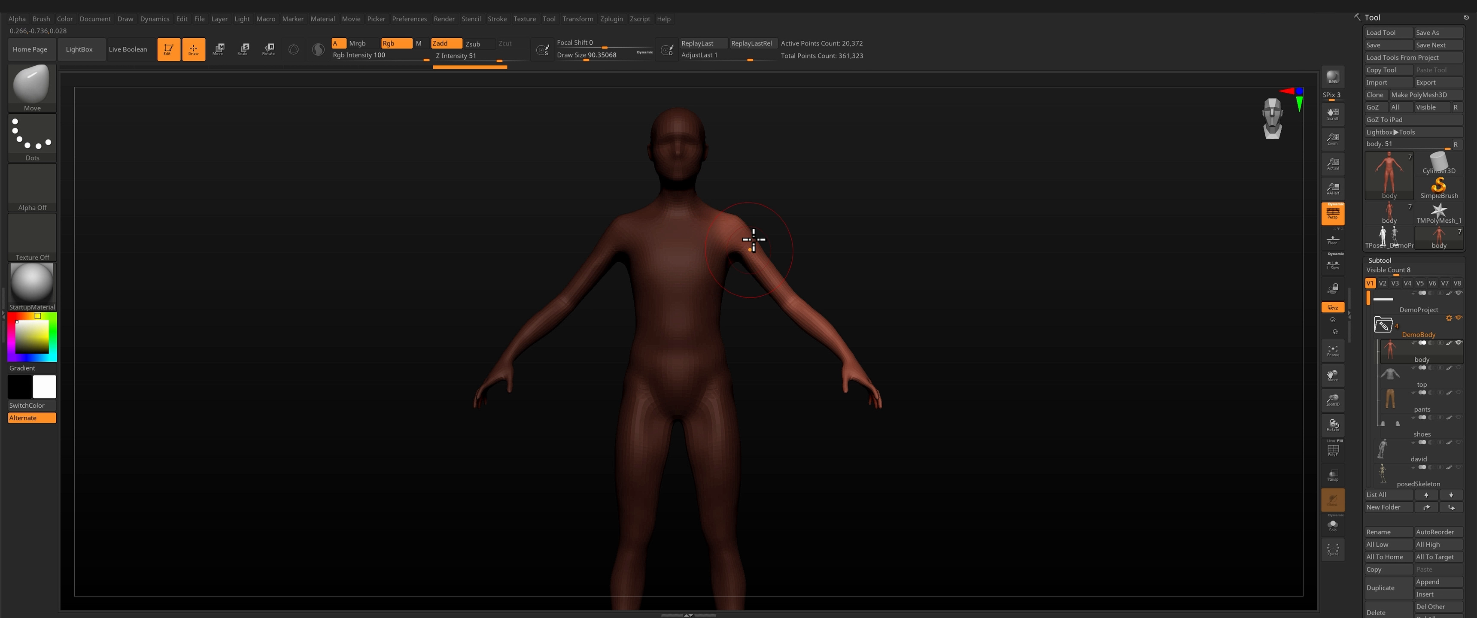
pyautogui.moveTo(800, 221); pyautogui.dragTo(765, 237)
pyautogui.moveTo(858, 209); pyautogui.dragTo(821, 222)
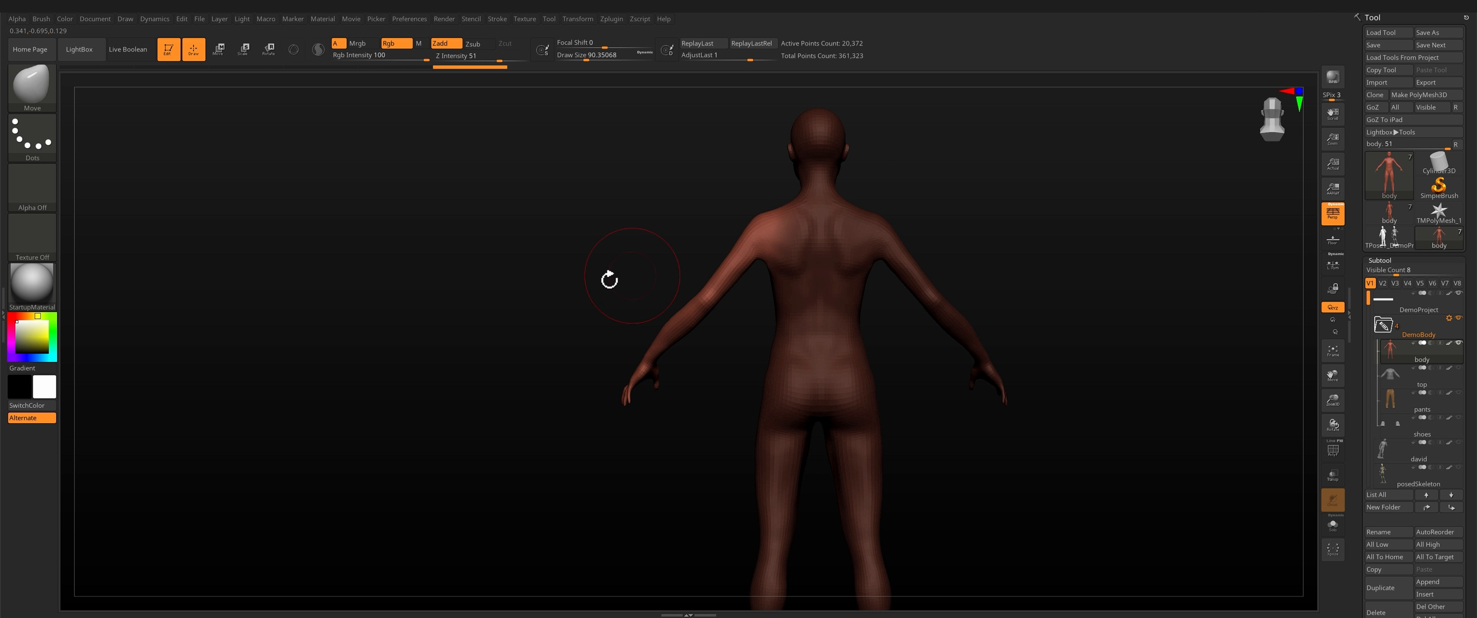
pyautogui.moveTo(608, 280); pyautogui.dragTo(643, 278)
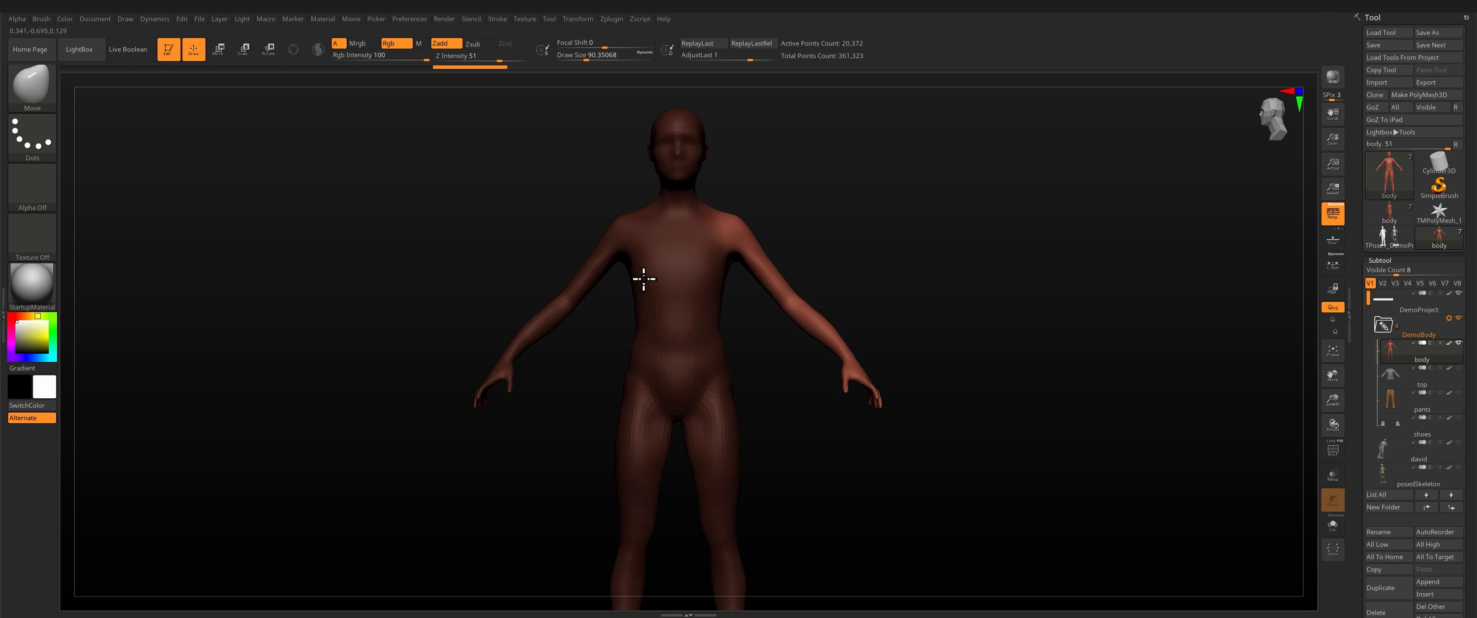
# Step: Try raising the left arm with transpose Rotate about the shoulder, inspect it from behind, and undo the rotation
pyautogui.click(269, 59)
pyautogui.moveTo(862, 271)
pyautogui.mouseDown()
pyautogui.moveTo(827, 277)
pyautogui.moveTo(858, 268)
pyautogui.mouseUp()
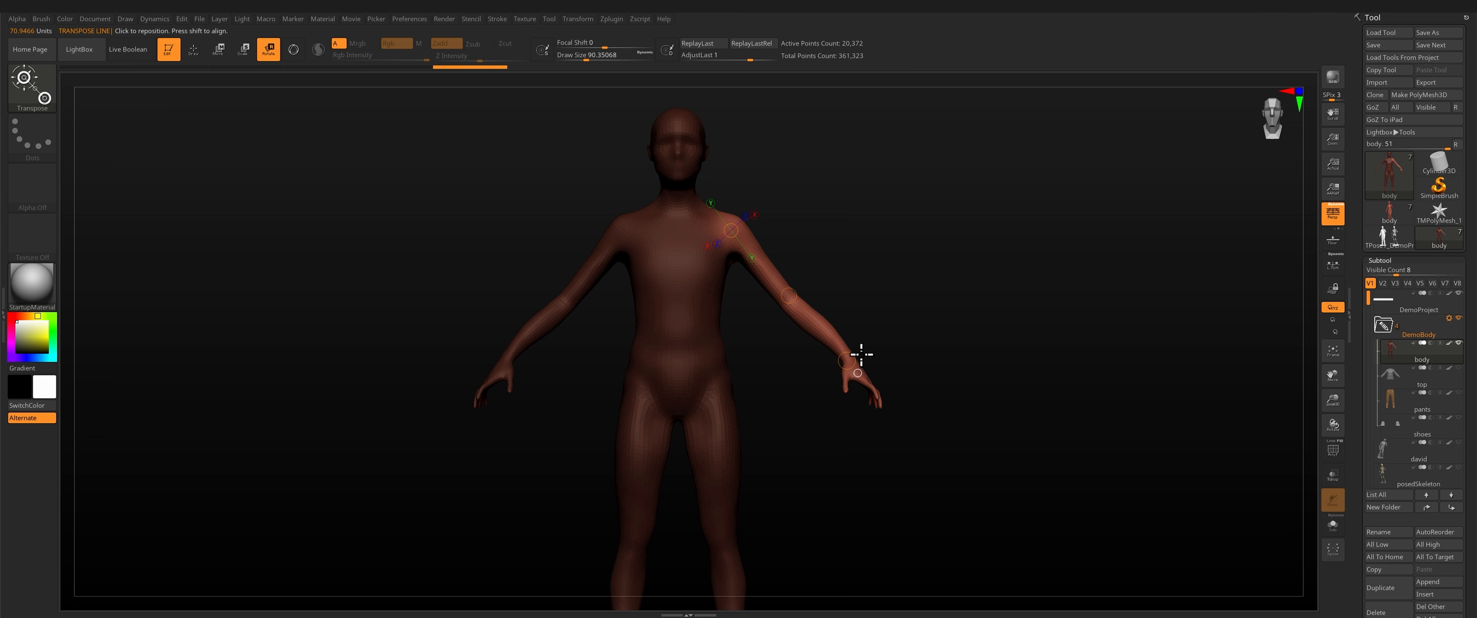
pyautogui.moveTo(849, 362); pyautogui.dragTo(878, 283)
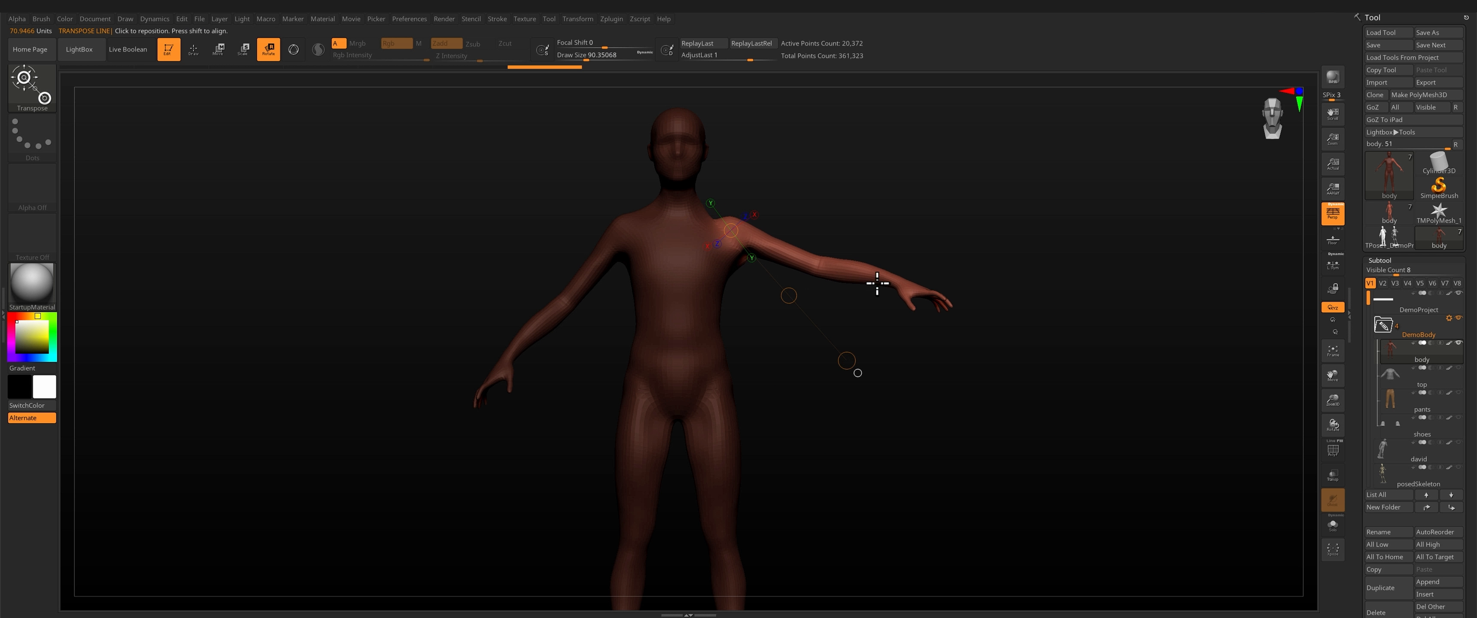
pyautogui.keyDown('shift'); pyautogui.moveTo(873, 212); pyautogui.dragTo(802, 215); pyautogui.keyUp('shift')
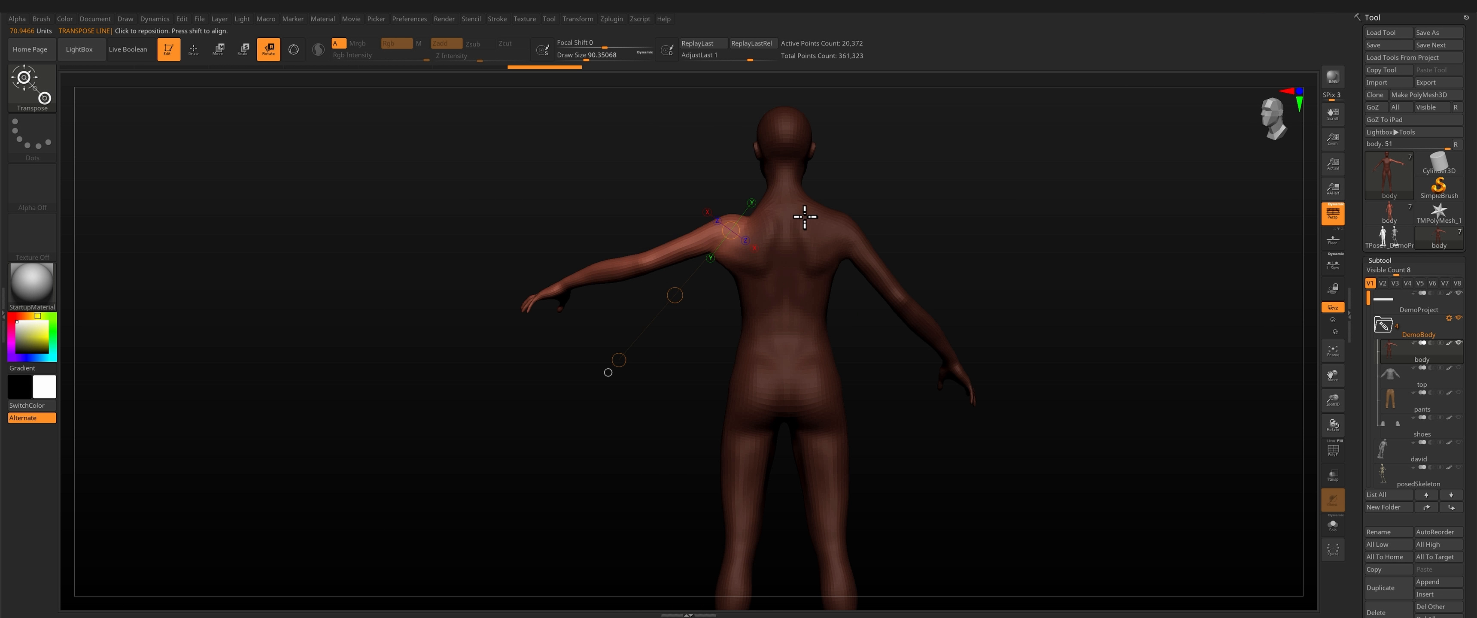
pyautogui.keyDown('alt'); pyautogui.moveTo(912, 161); pyautogui.dragTo(889, 197); pyautogui.keyUp('alt')
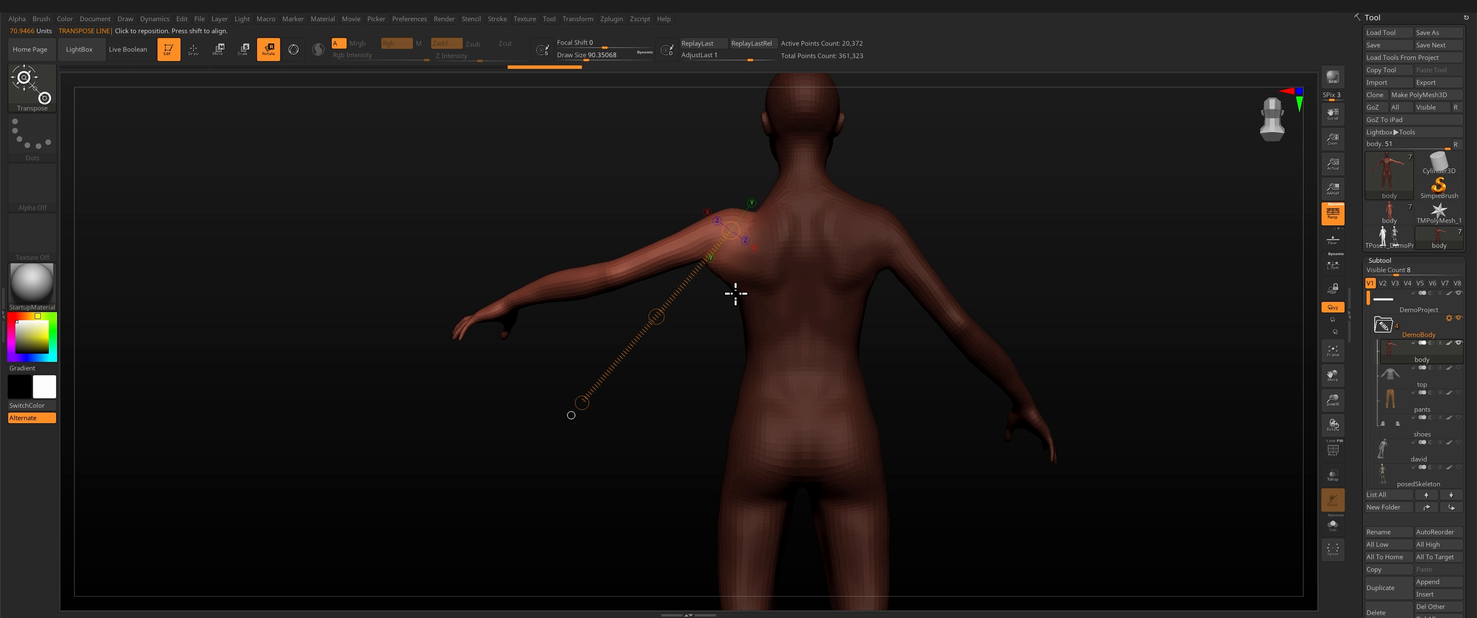
pyautogui.hotkey('ctrl', 'z')
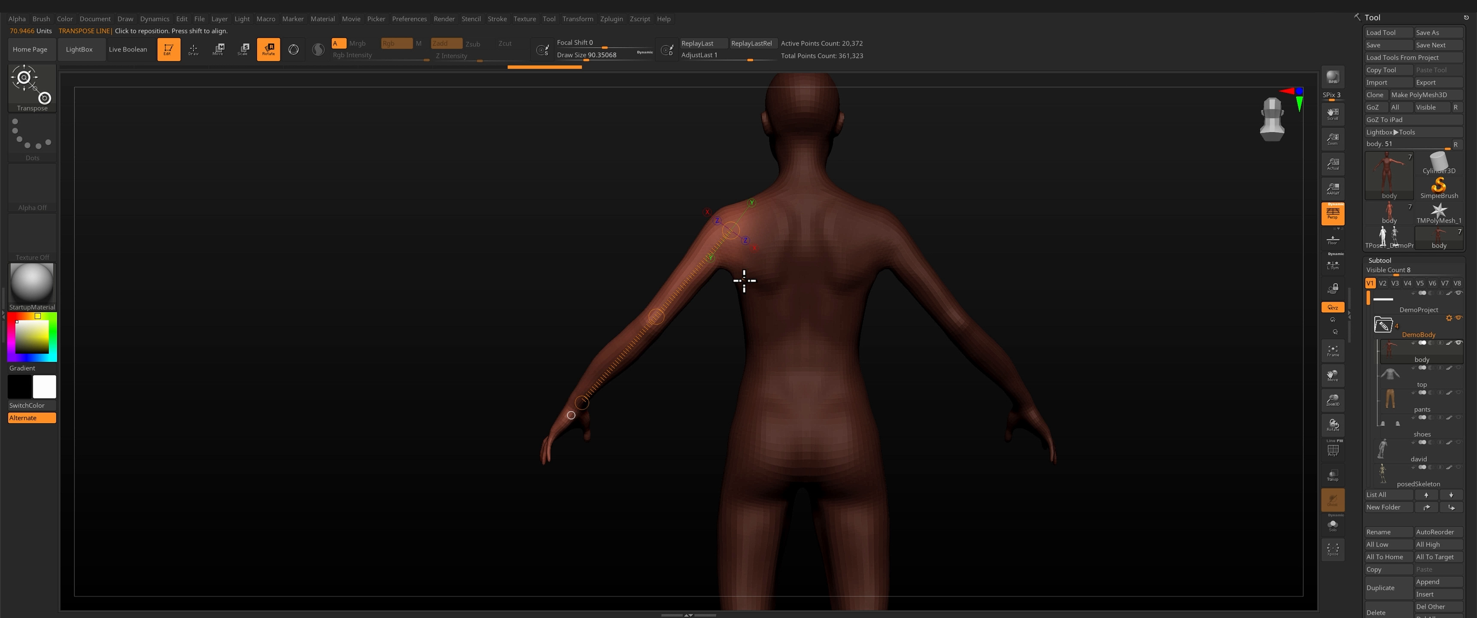
# Step: Place the transpose line between the left shoulder and wrist and rotate the arm down toward the torso
pyautogui.moveTo(584, 274)
pyautogui.mouseDown()
pyautogui.moveTo(787, 226)
pyautogui.moveTo(740, 235)
pyautogui.mouseUp()
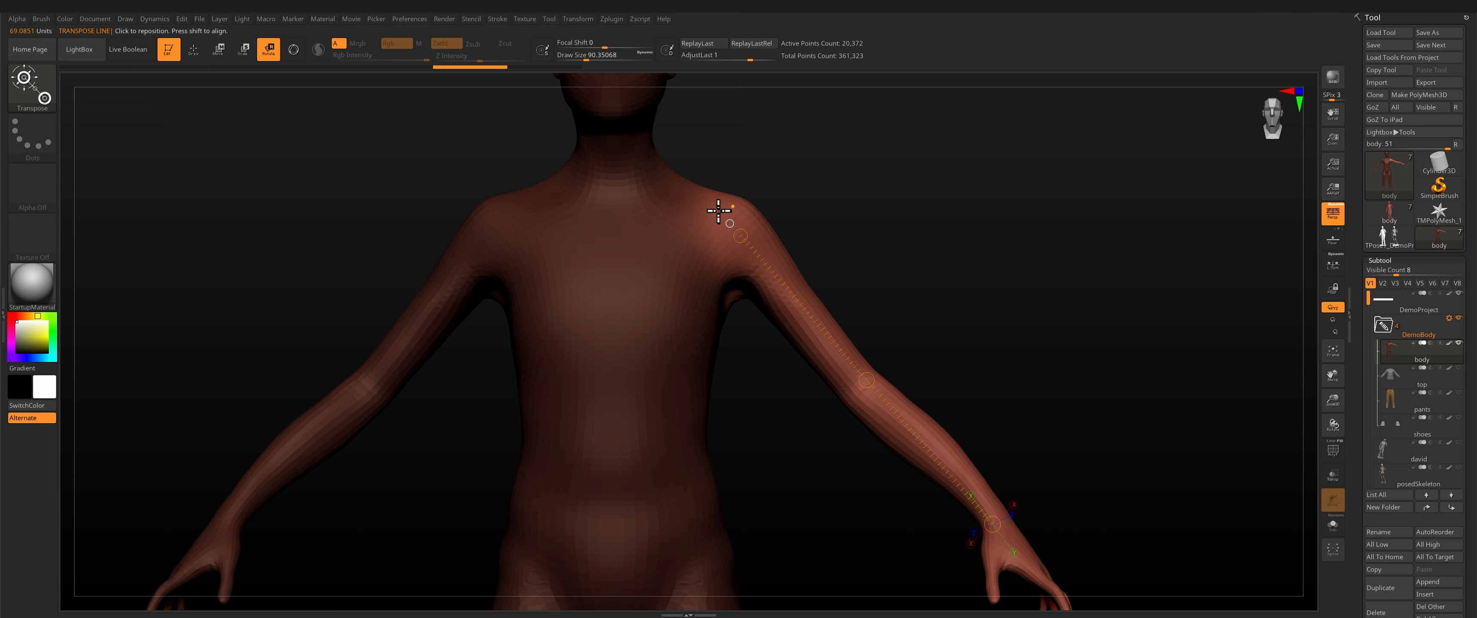
pyautogui.press('f')
pyautogui.moveTo(973, 480); pyautogui.dragTo(884, 501)
pyautogui.hotkey('ctrl', 'z')
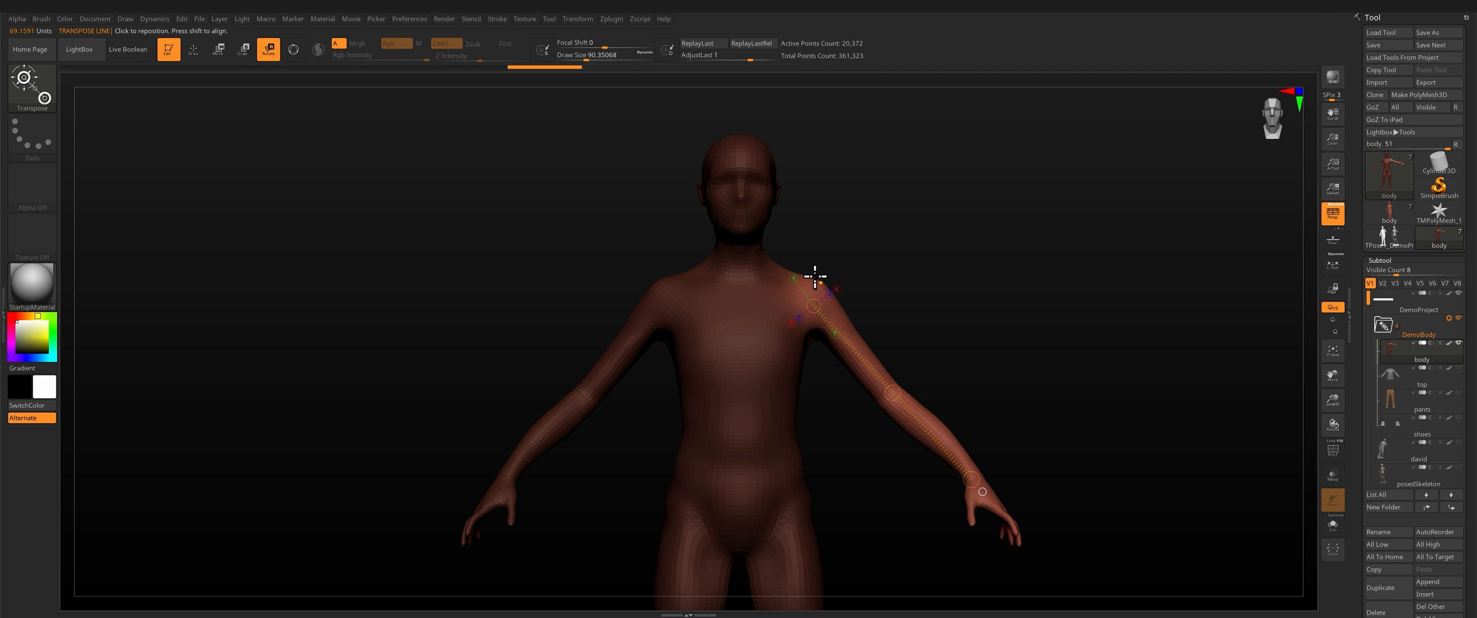
pyautogui.moveTo(815, 302); pyautogui.dragTo(805, 308)
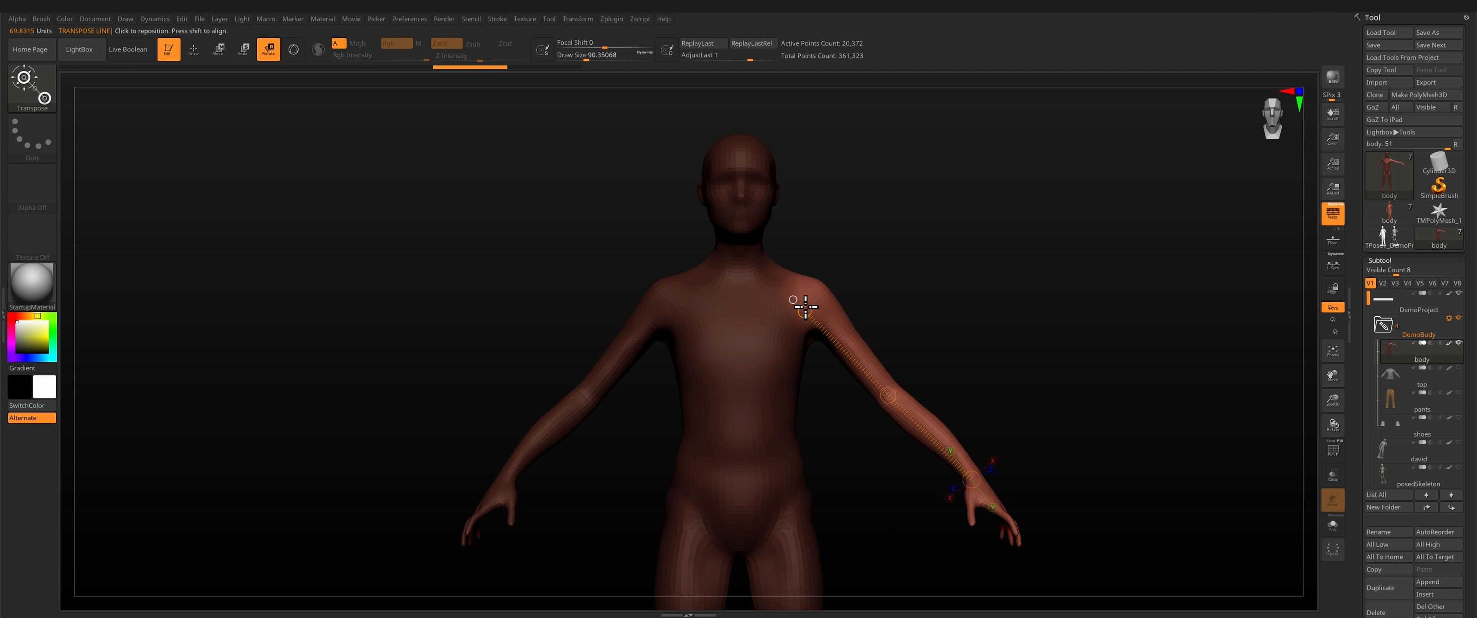
pyautogui.moveTo(972, 479); pyautogui.dragTo(890, 519)
pyautogui.moveTo(986, 324); pyautogui.dragTo(912, 387)
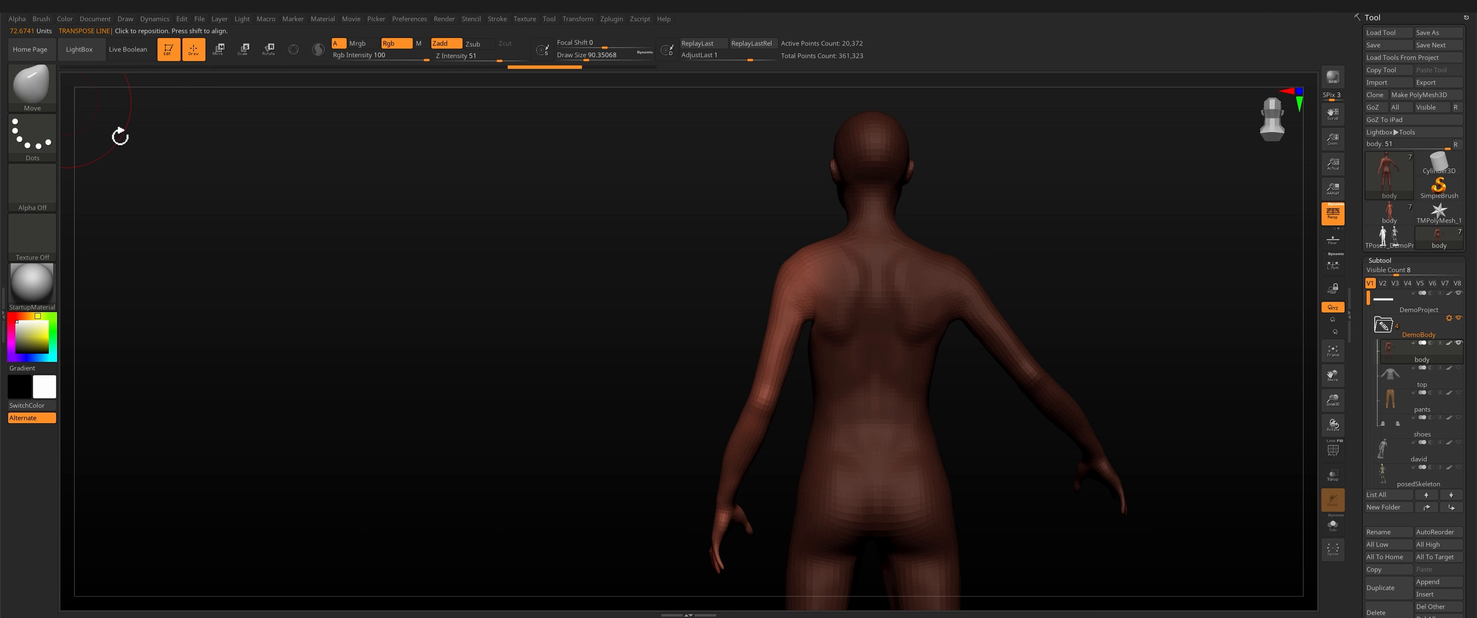
# Step: Clear the mask and reshape the left shoulder with the Move brush at draw size 64.61
pyautogui.moveTo(412, 274); pyautogui.dragTo(812, 291)
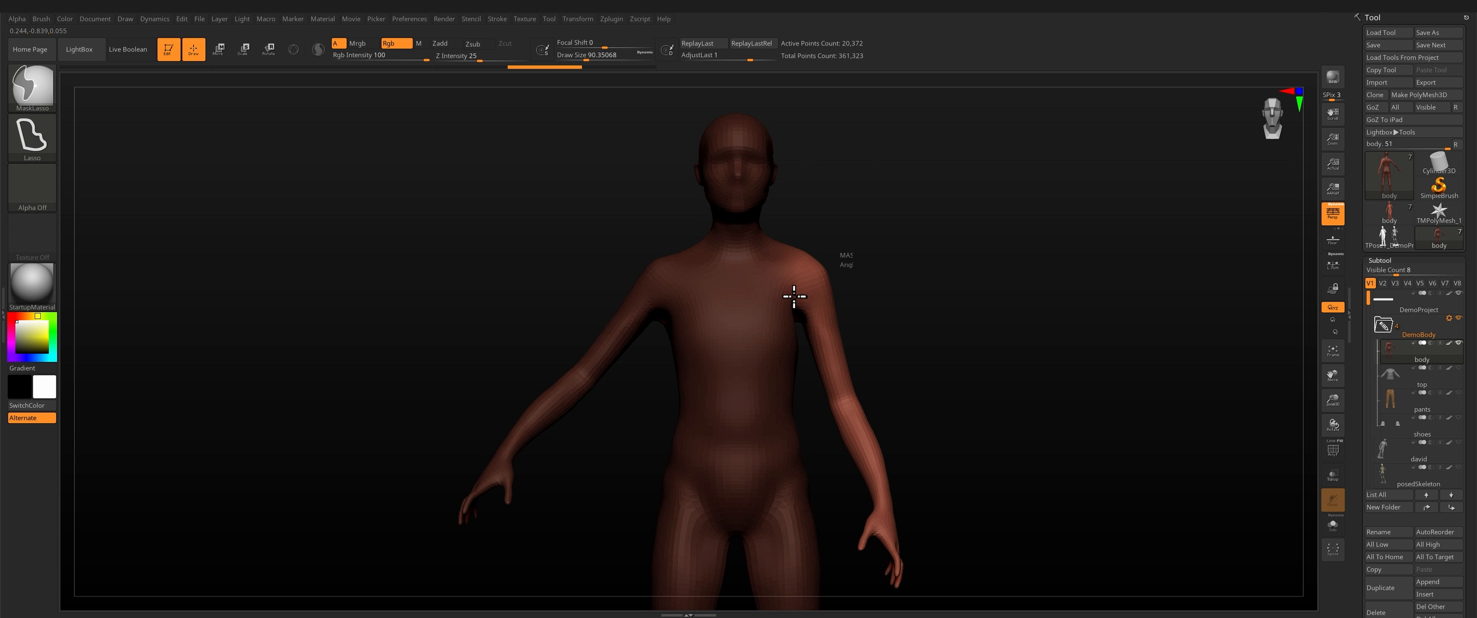
pyautogui.hotkey('ctrl', 'shift', 'z')
pyautogui.moveTo(790, 301); pyautogui.dragTo(788, 292, button='right')
pyautogui.moveTo(803, 252); pyautogui.dragTo(805, 256)
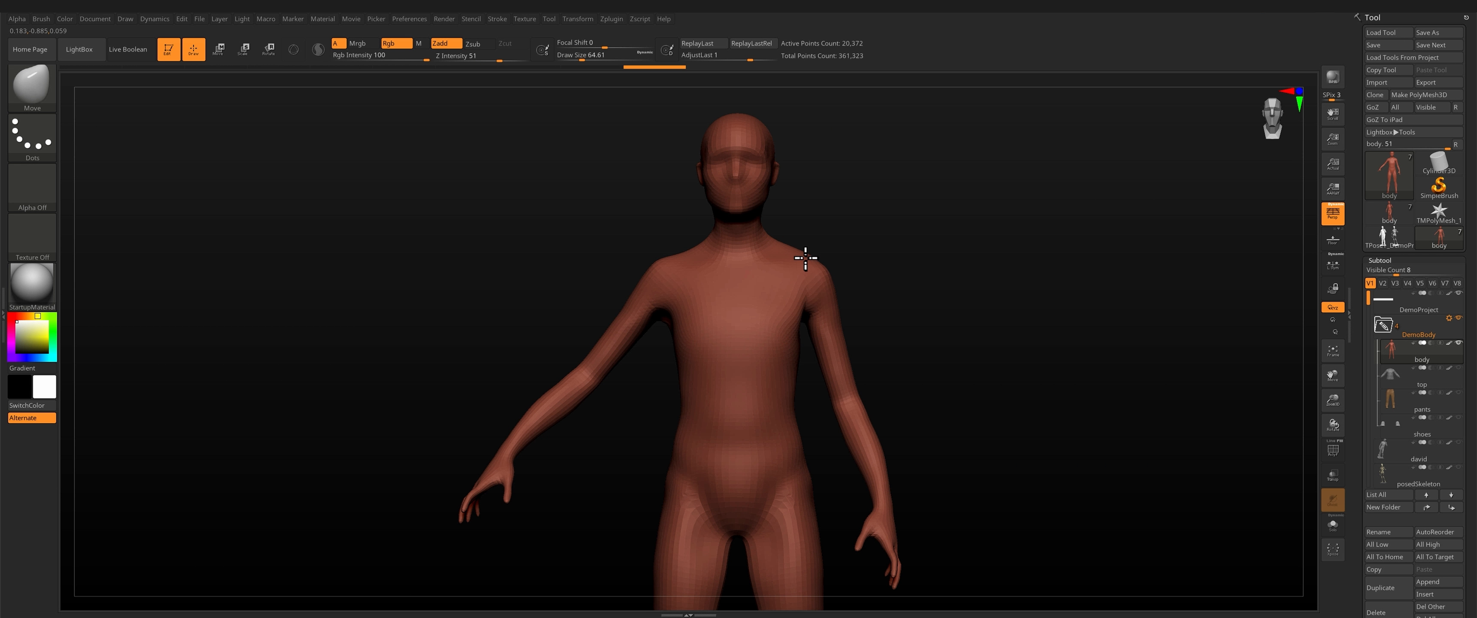
pyautogui.click(805, 255)
pyautogui.moveTo(811, 251); pyautogui.dragTo(803, 269, button='right')
pyautogui.click(817, 299)
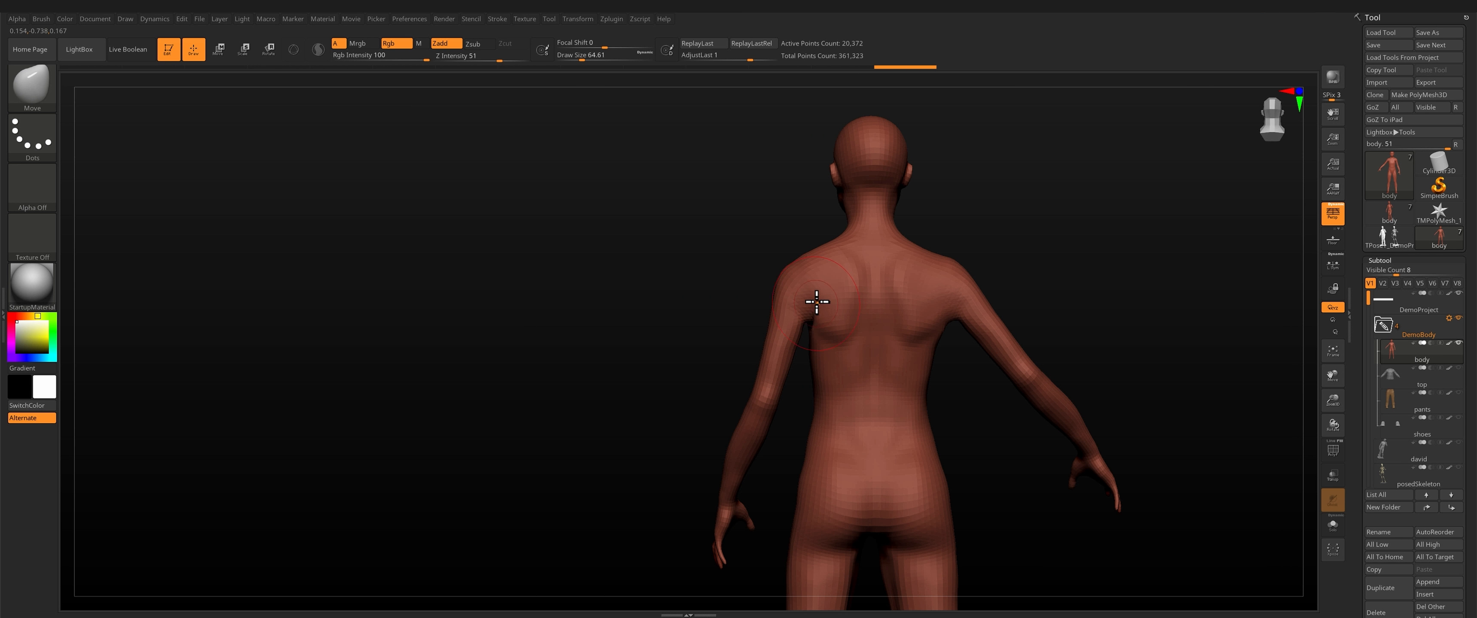
# Step: Reduce the Move brush's draw size to about 37.67 and refine the back of the left armpit
pyautogui.moveTo(816, 302); pyautogui.dragTo(809, 307)
pyautogui.press('s')
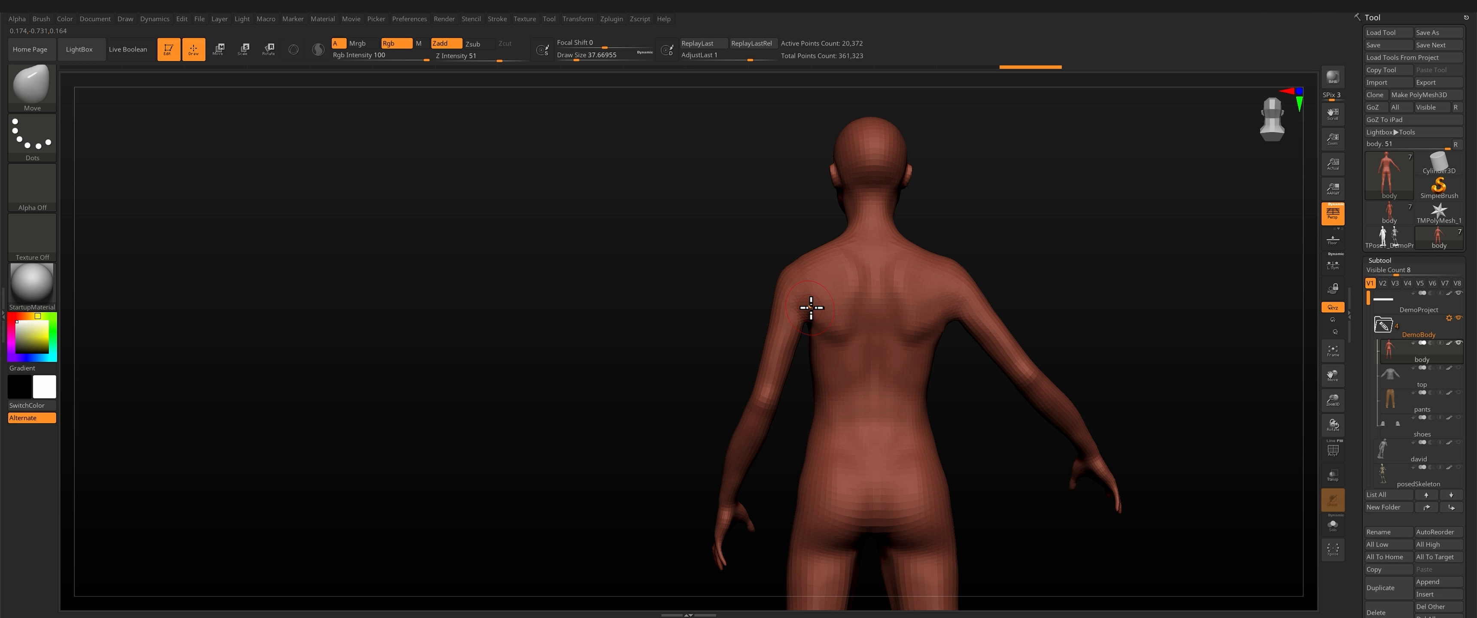
pyautogui.moveTo(811, 308); pyautogui.dragTo(757, 278, button='right')
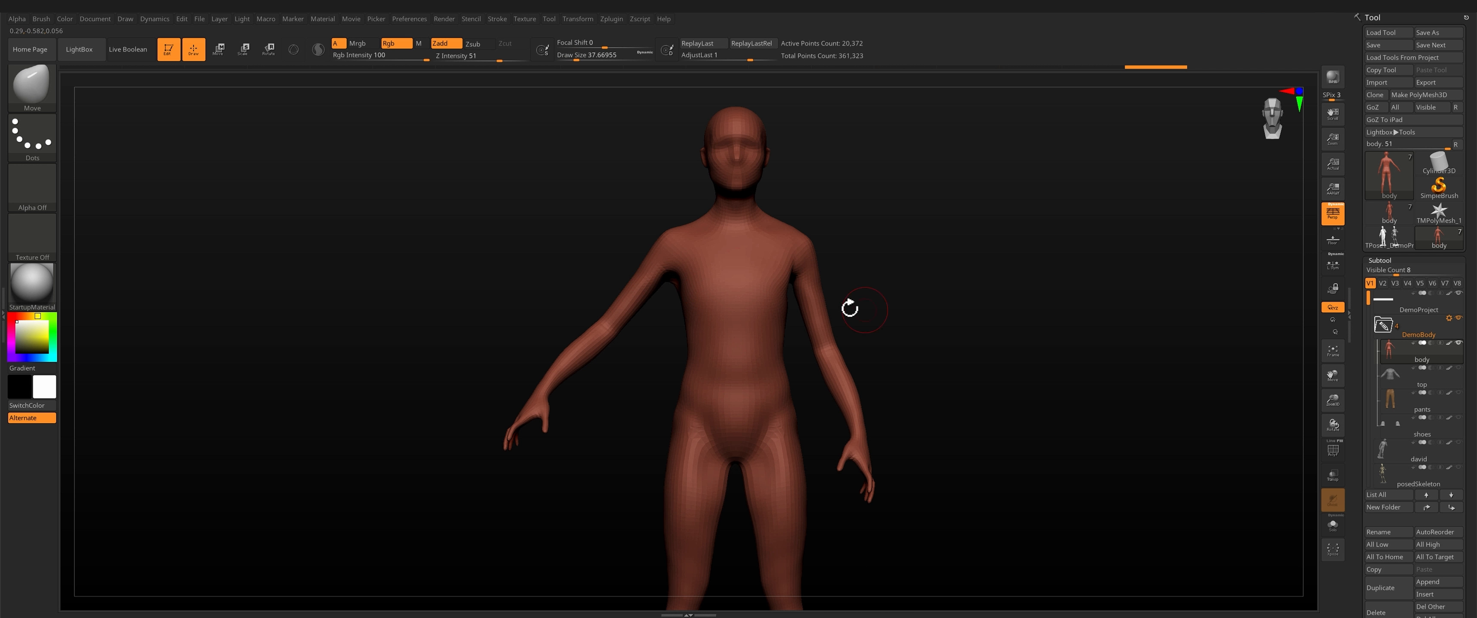
# Step: Mask the whole body except the left forearm and hand
pyautogui.press('r')
pyautogui.moveTo(857, 321)
pyautogui.mouseDown()
pyautogui.moveTo(874, 316)
pyautogui.moveTo(824, 337)
pyautogui.moveTo(823, 436)
pyautogui.moveTo(924, 535)
pyautogui.moveTo(934, 474)
pyautogui.mouseUp()
pyautogui.press('q')
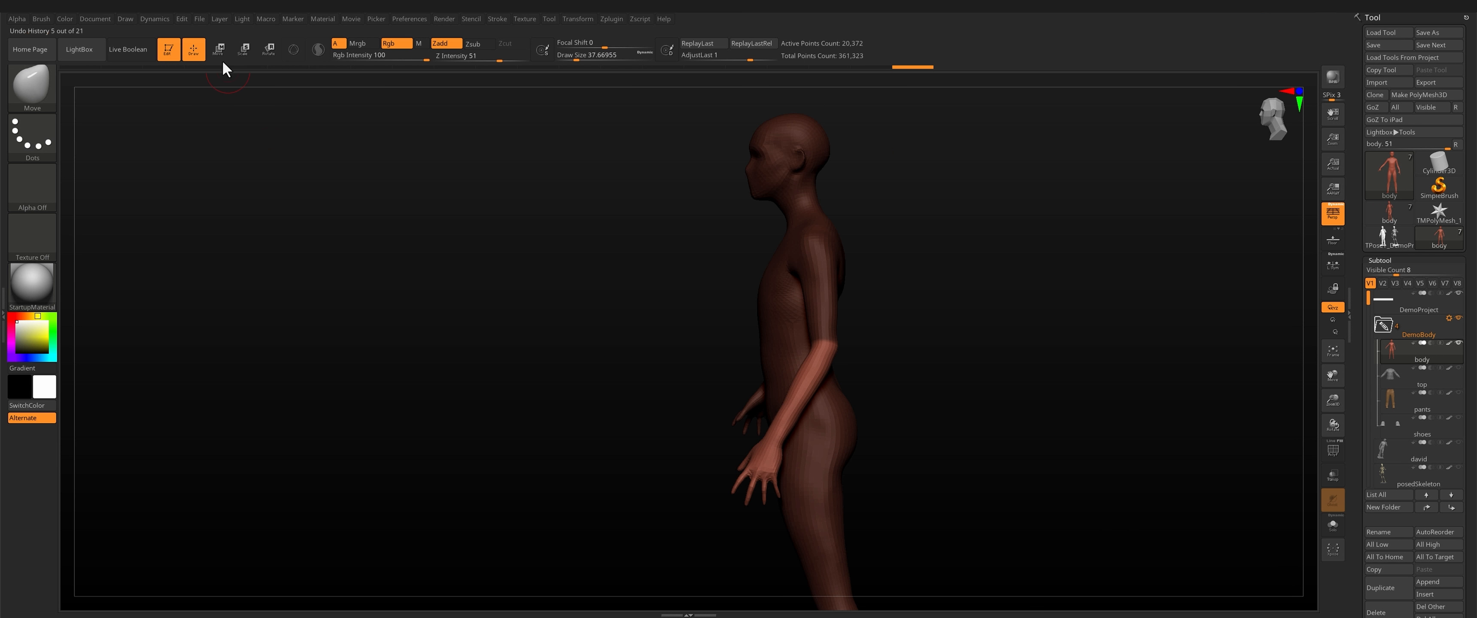
# Step: Draw the transpose line from the left elbow toward the wrist and rotate the forearm forward in side view
pyautogui.click(270, 52)
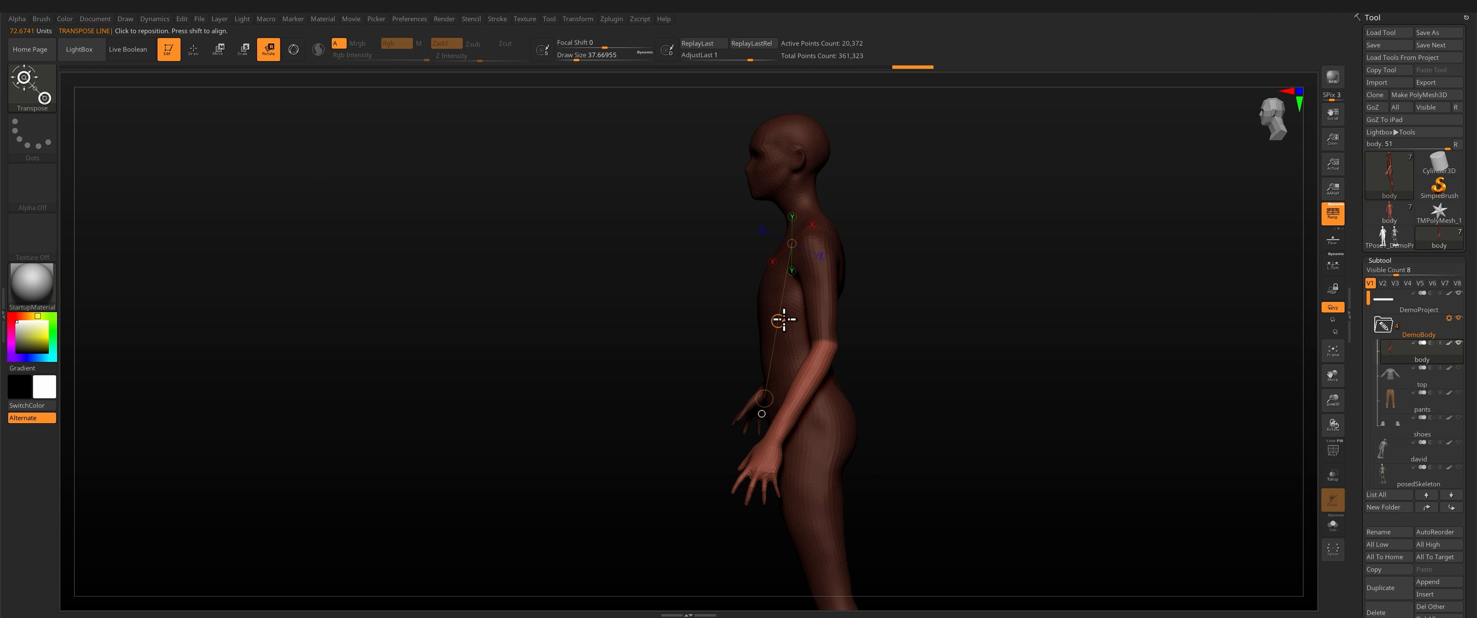
pyautogui.moveTo(784, 320); pyautogui.dragTo(528, 318)
pyautogui.moveTo(826, 347); pyautogui.dragTo(773, 445)
pyautogui.moveTo(865, 436)
pyautogui.mouseDown()
pyautogui.moveTo(904, 434)
pyautogui.moveTo(884, 407)
pyautogui.moveTo(861, 409)
pyautogui.mouseUp()
pyautogui.moveTo(783, 448); pyautogui.dragTo(737, 411)
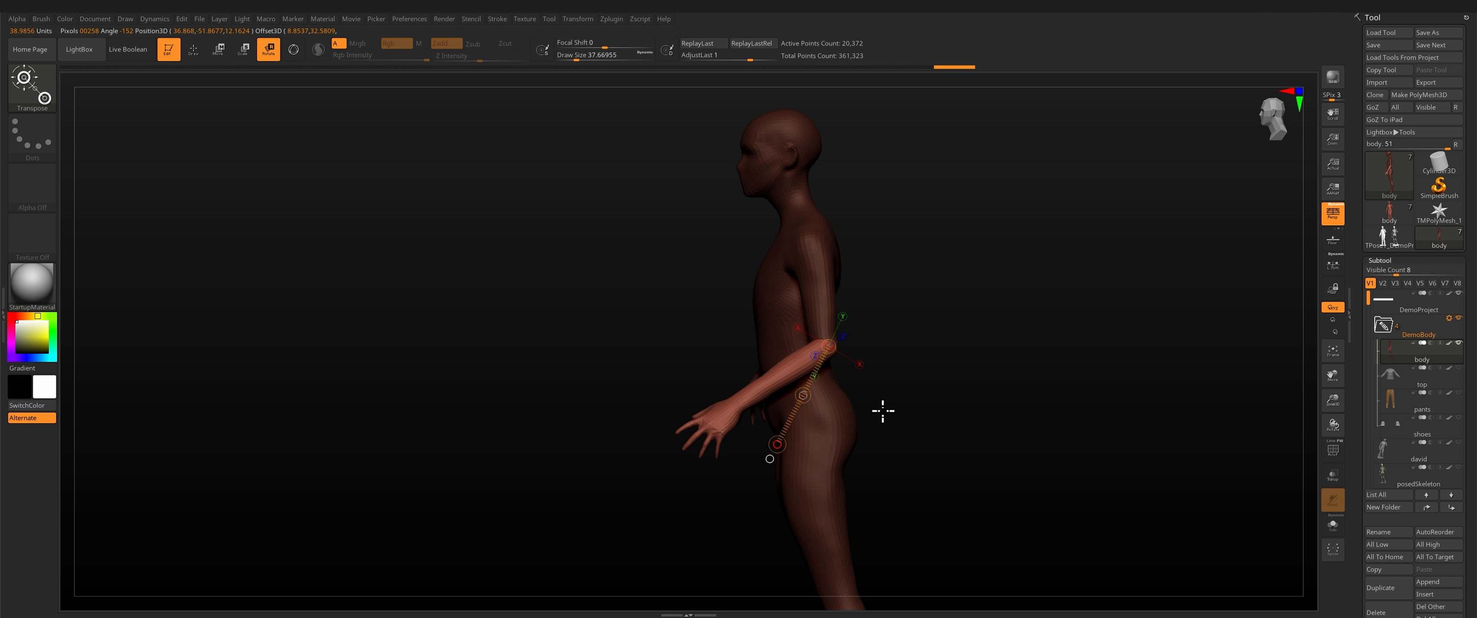
# Step: Draw the transpose line along the left forearm and rotate the forearm and hand inward toward the hip
pyautogui.moveTo(880, 411); pyautogui.dragTo(886, 367)
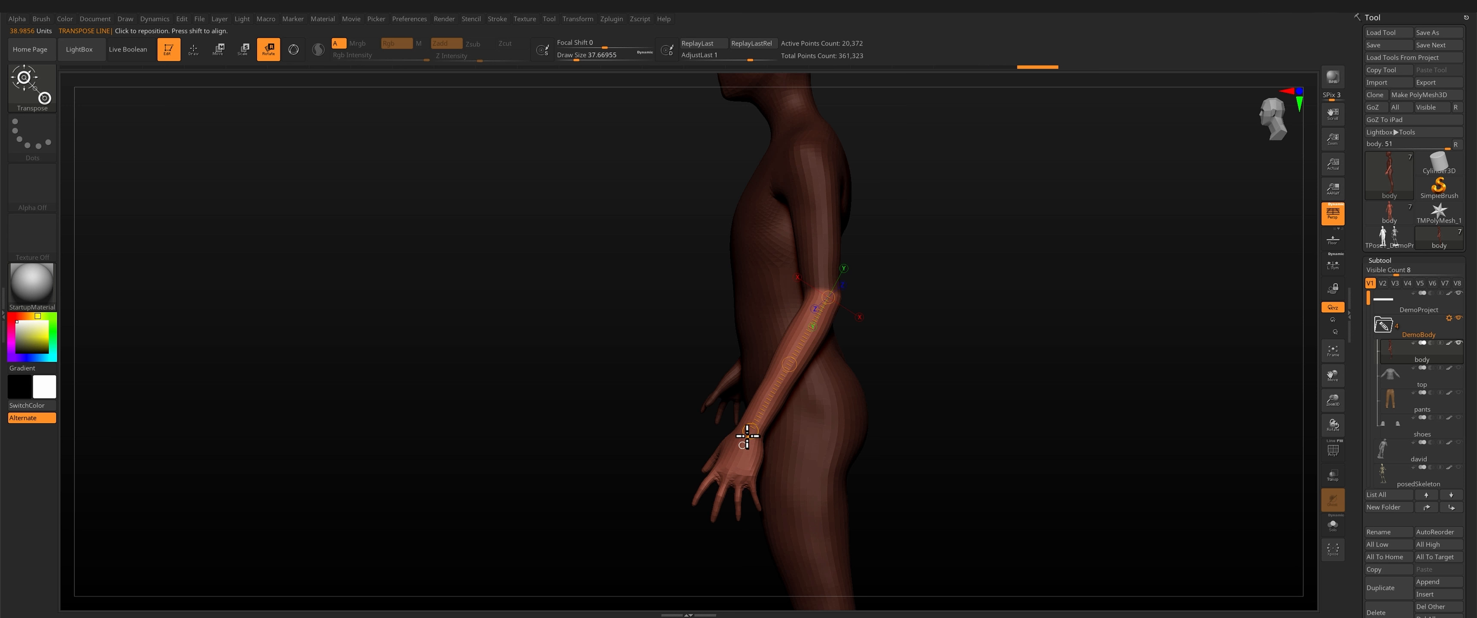
pyautogui.moveTo(745, 441); pyautogui.dragTo(686, 357)
pyautogui.moveTo(631, 395)
pyautogui.mouseDown()
pyautogui.moveTo(789, 325)
pyautogui.moveTo(720, 412)
pyautogui.moveTo(620, 386)
pyautogui.moveTo(758, 392)
pyautogui.mouseUp()
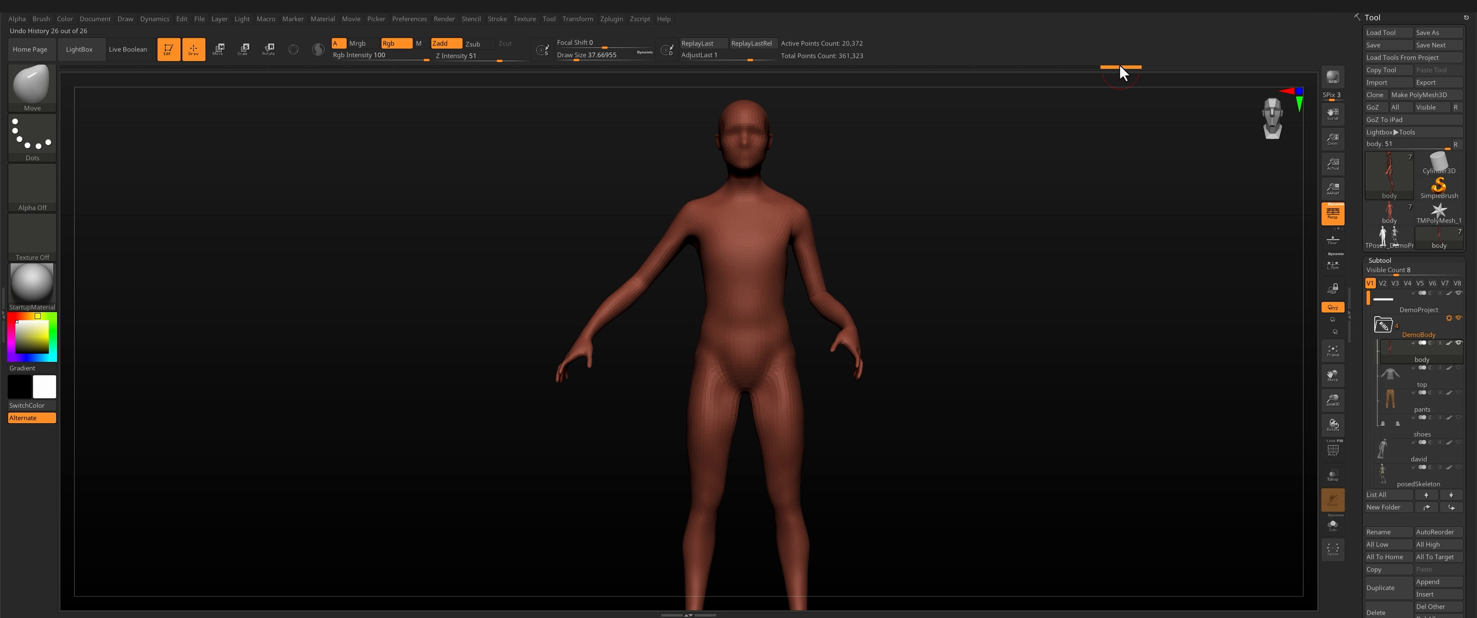
# Step: Step the undo history back to the body's original symmetrical arm pose, and show the top and pants subtools
pyautogui.moveTo(1123, 69)
pyautogui.mouseDown()
pyautogui.moveTo(887, 88)
pyautogui.moveTo(680, 82)
pyautogui.mouseUp()
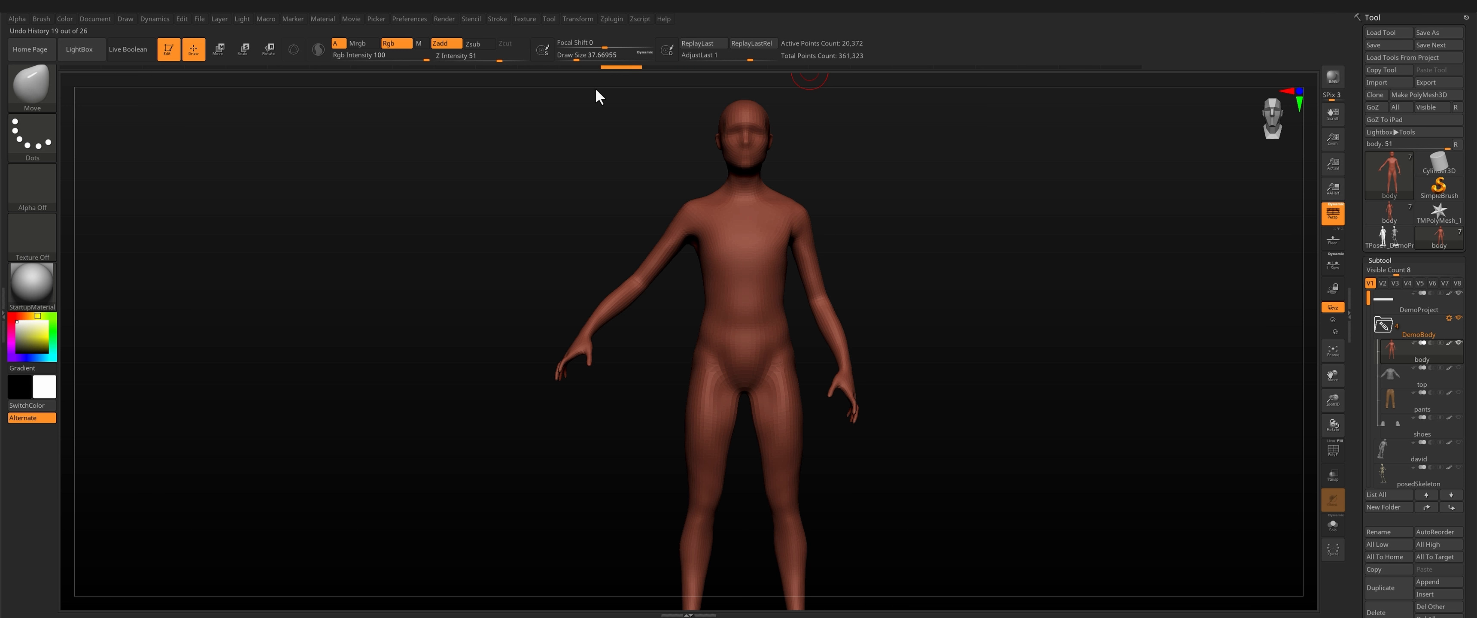
pyautogui.moveTo(477, 103); pyautogui.dragTo(290, 94)
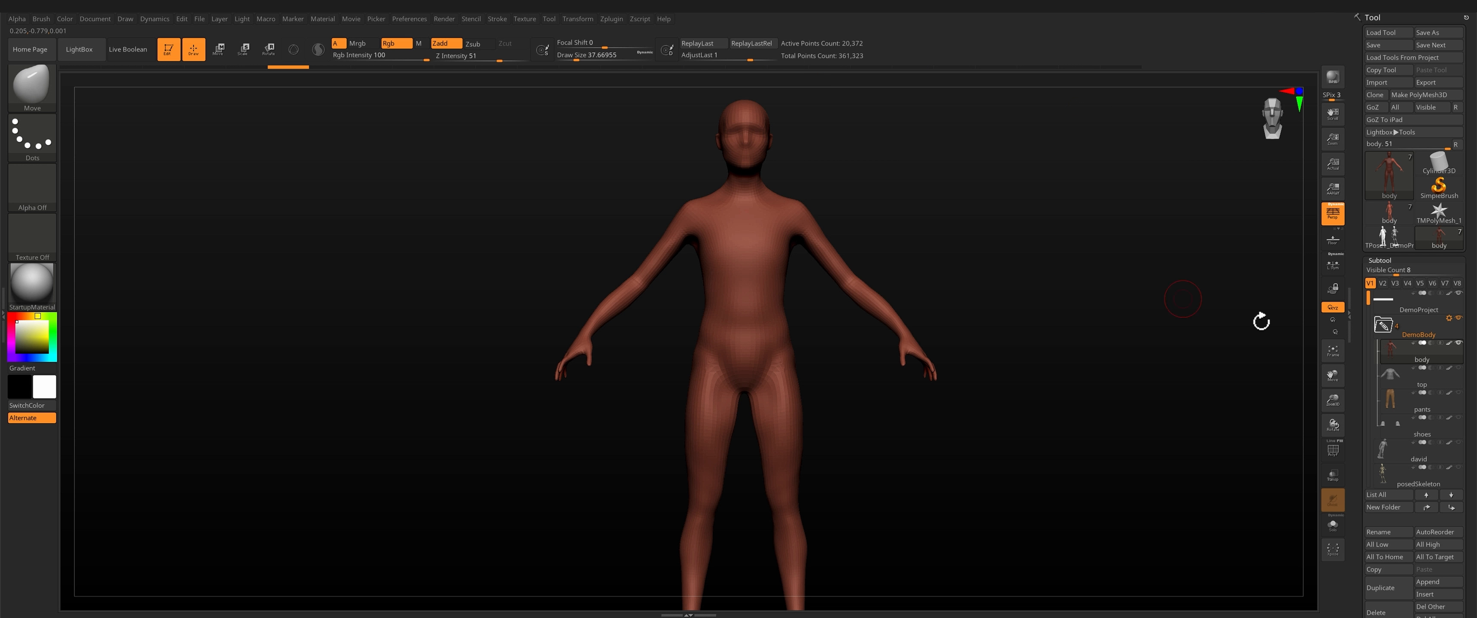
pyautogui.click(1459, 368)
pyautogui.click(1458, 393)
# Step: Try to rotate the body subtool alone with a transpose line from the left shoulder to the wrist, and undo the rotation
pyautogui.press('r')
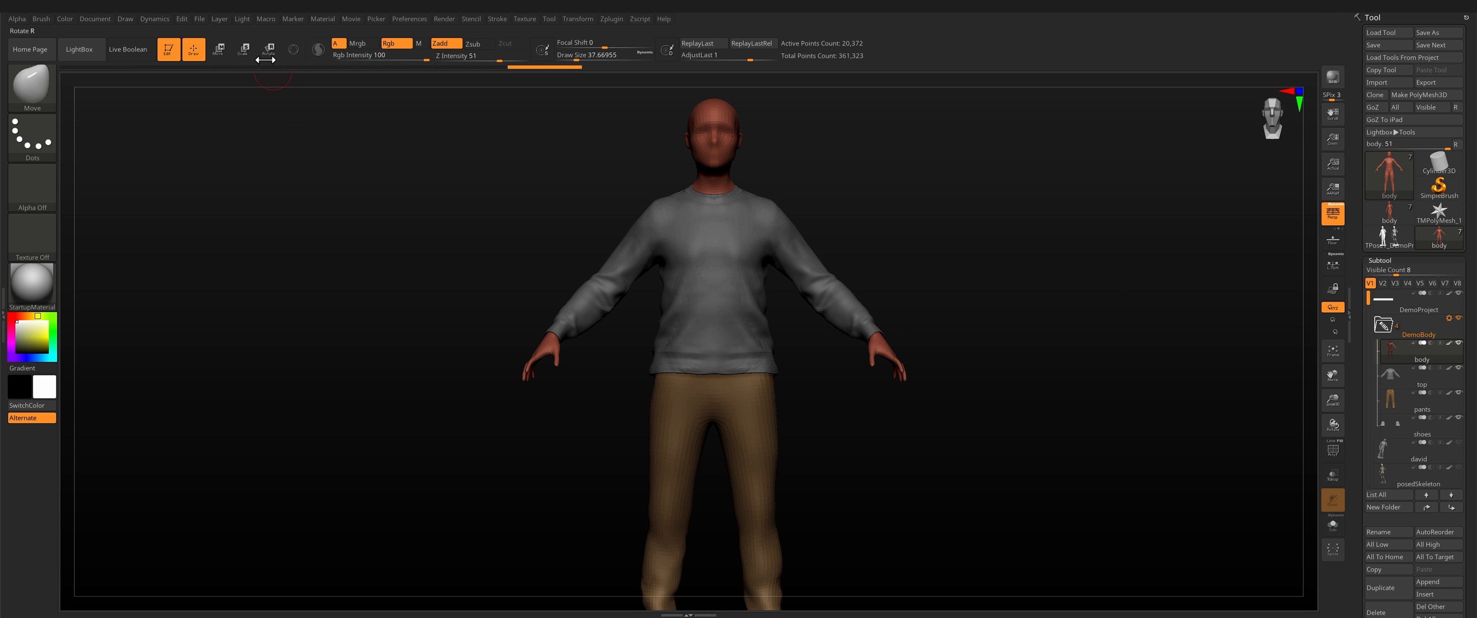
pyautogui.moveTo(761, 215)
pyautogui.mouseDown()
pyautogui.moveTo(874, 311)
pyautogui.moveTo(882, 342)
pyautogui.moveTo(865, 356)
pyautogui.mouseUp()
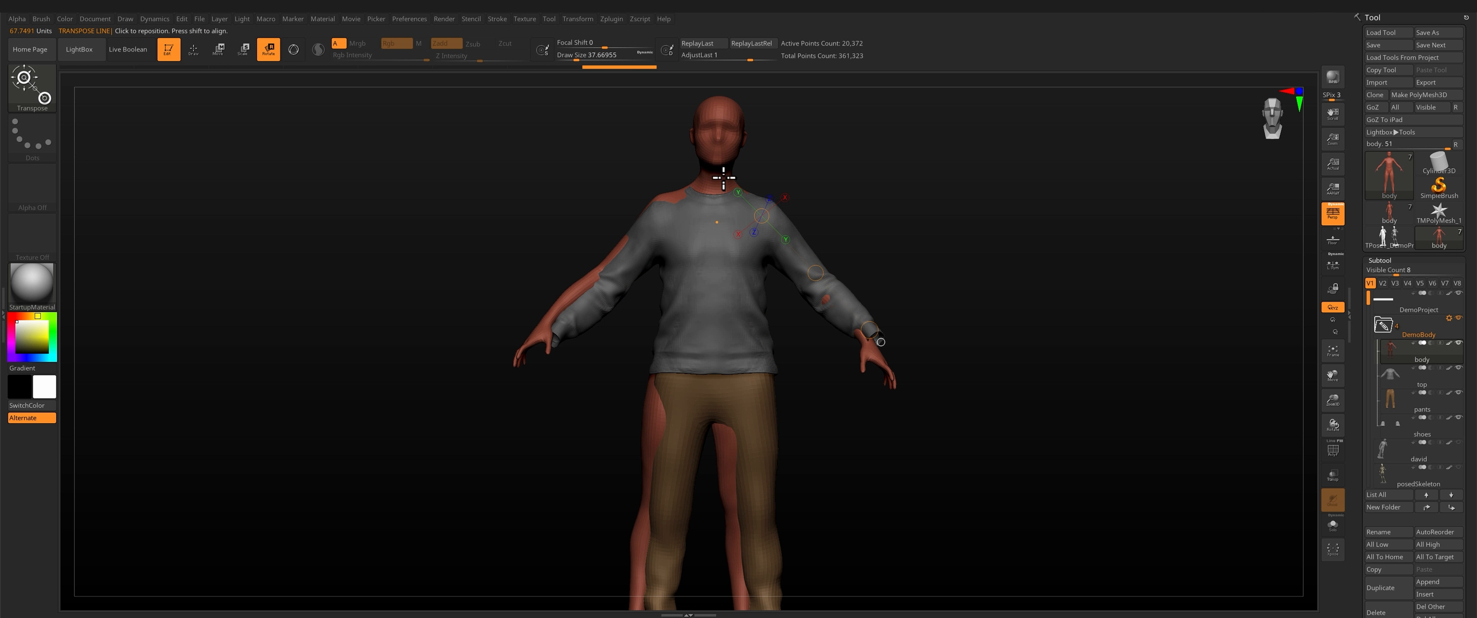
pyautogui.hotkey('ctrl', 'z')
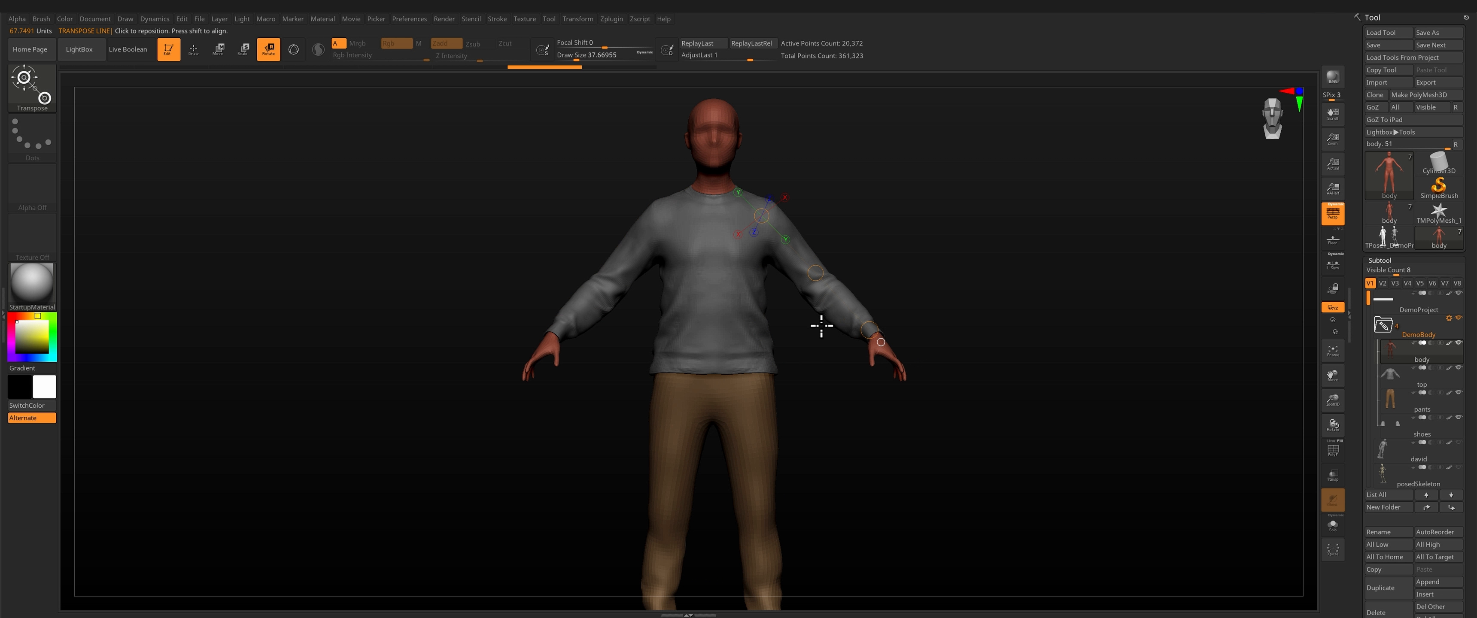
pyautogui.press('q')
pyautogui.moveTo(912, 275)
pyautogui.keyDown('alt'); pyautogui.mouseDown()
pyautogui.moveTo(887, 261)
pyautogui.moveTo(866, 284)
pyautogui.mouseUp(); pyautogui.keyUp('alt')
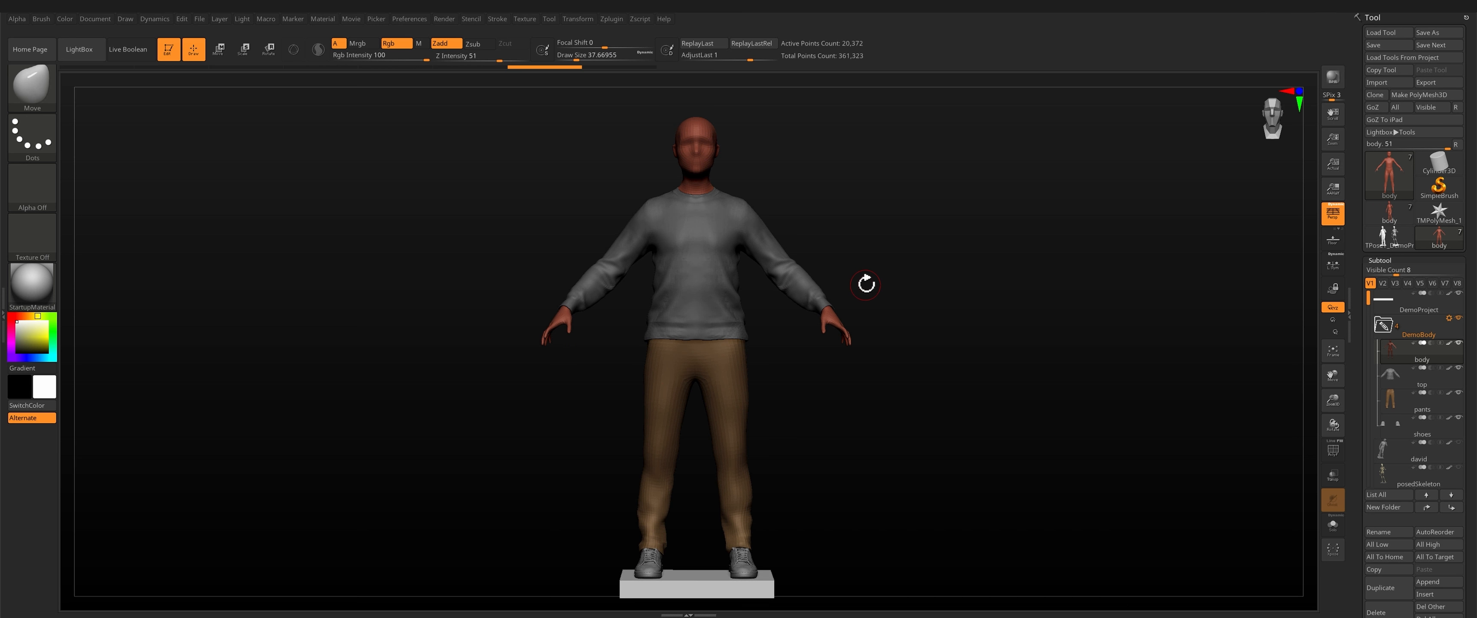
# Step: Select the pants subtool and create a combined TPoseMesh of the visible subtools with Transpose Master
pyautogui.click(1399, 402)
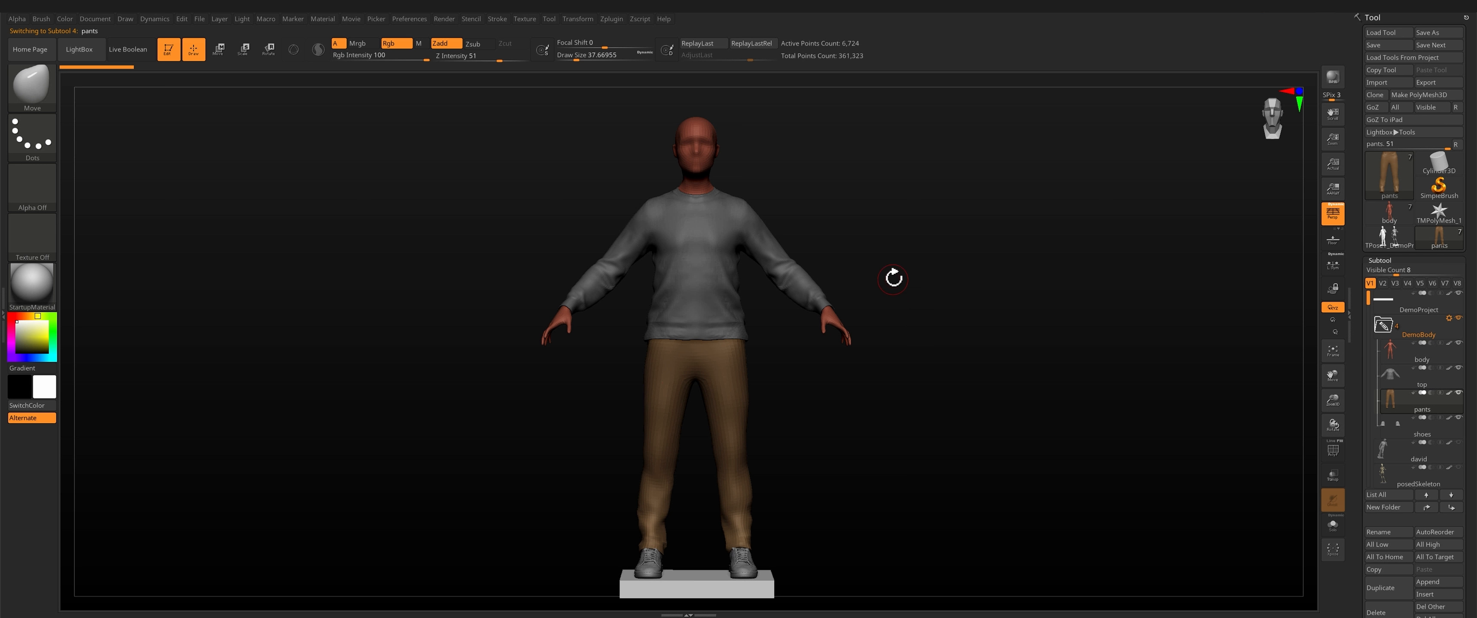
pyautogui.moveTo(1398, 355)
pyautogui.click(614, 21)
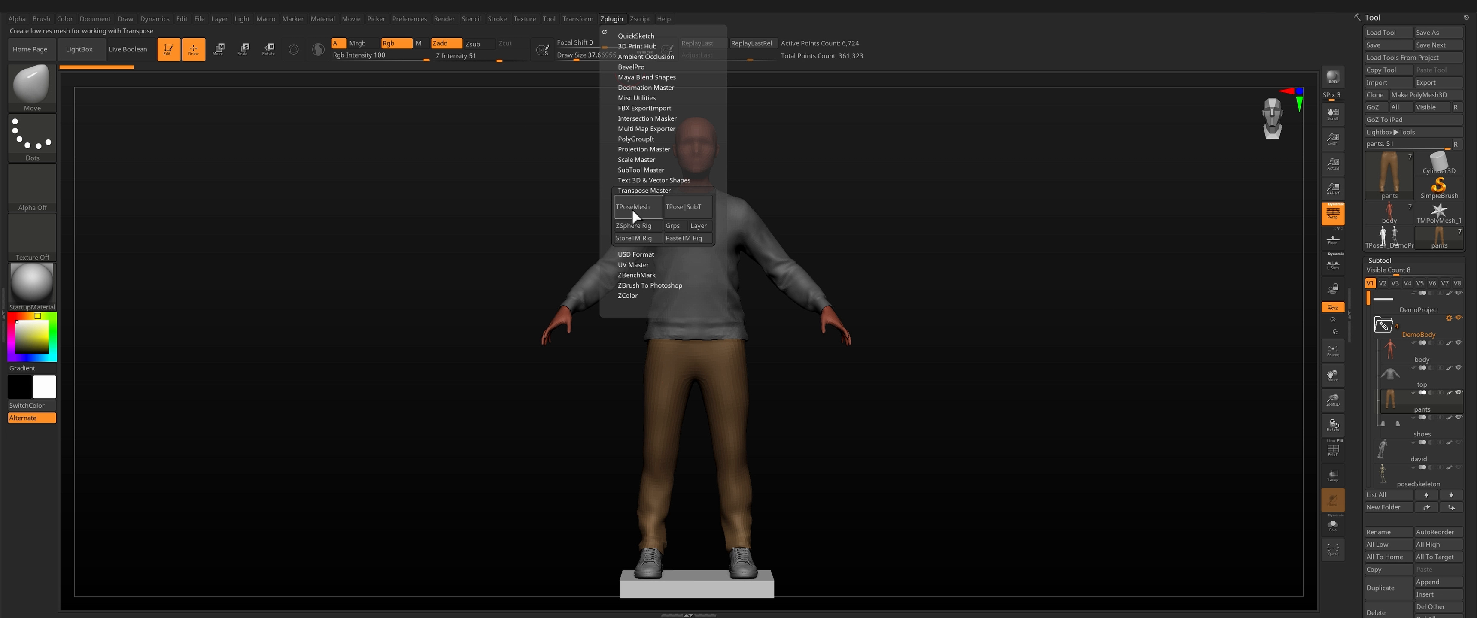
pyautogui.click(634, 212)
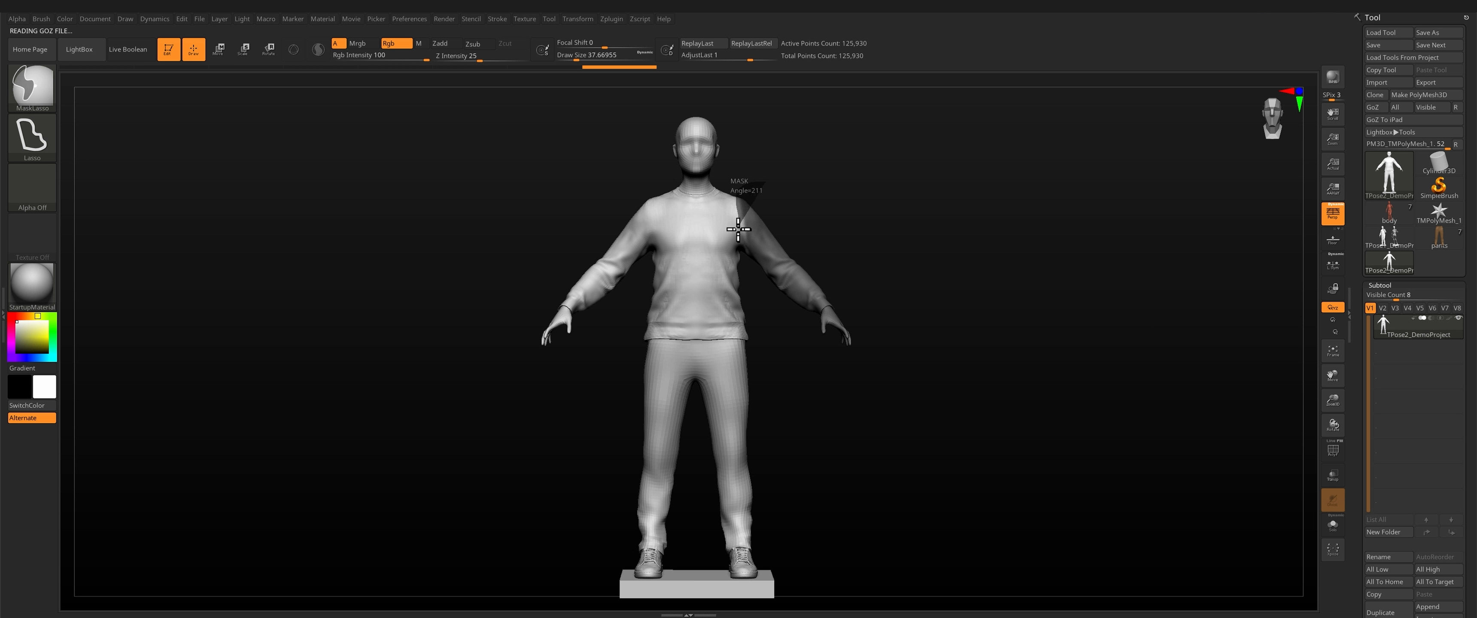
# Step: Mask everything except the left arm, rotate the arm down toward the body from the shoulder, and clear the mask
pyautogui.moveTo(761, 305); pyautogui.dragTo(903, 228, button='right')
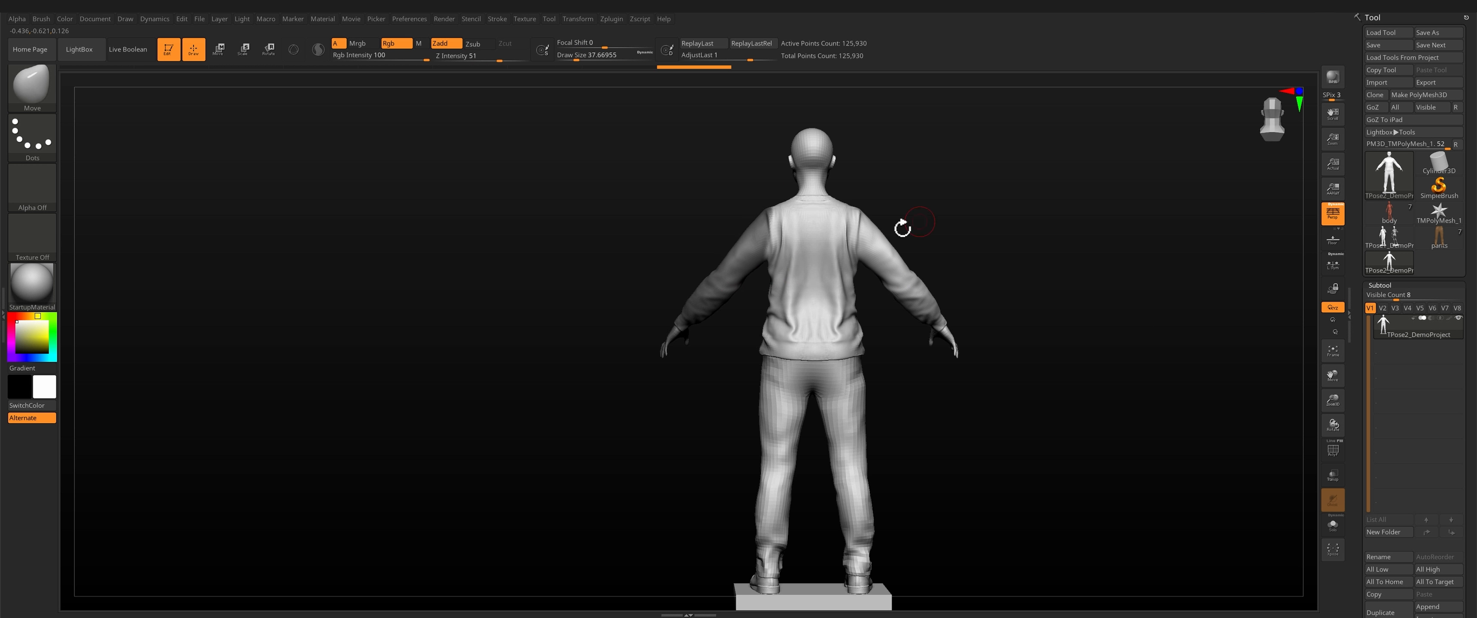
pyautogui.keyDown('ctrl'); pyautogui.moveTo(764, 194); pyautogui.dragTo(765, 198); pyautogui.keyUp('ctrl')
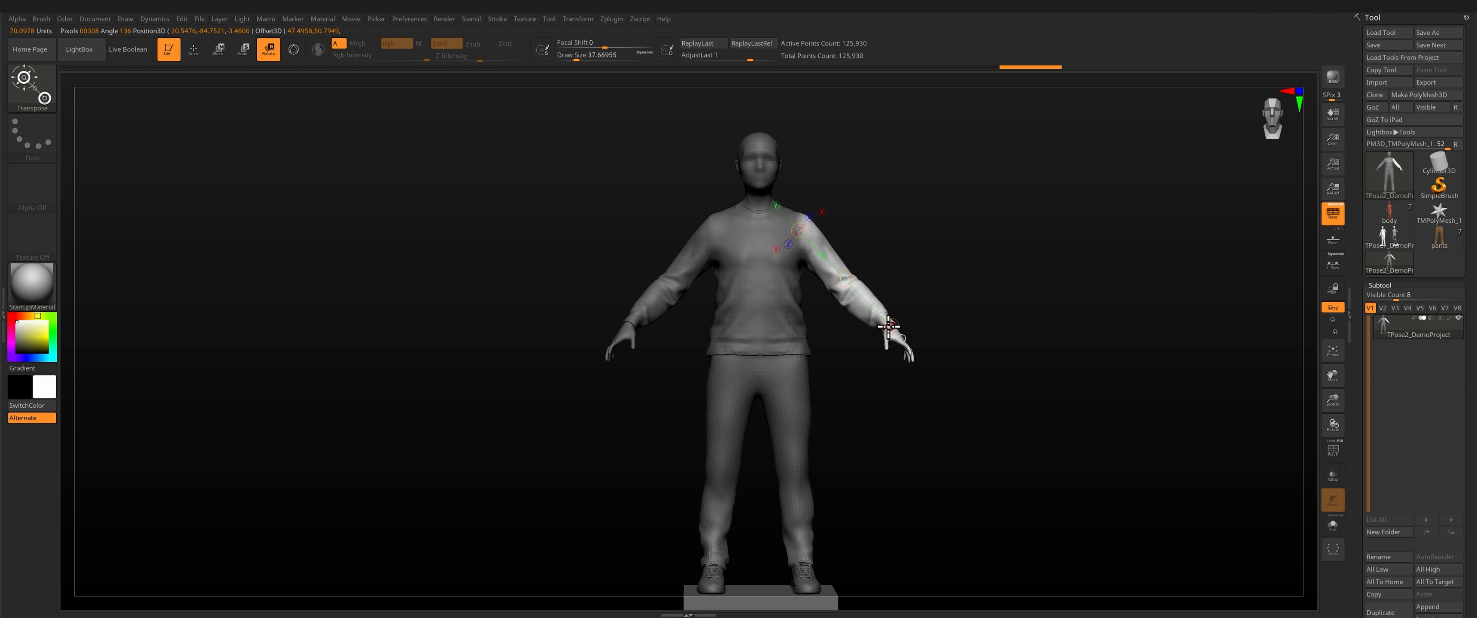
pyautogui.moveTo(944, 262); pyautogui.dragTo(869, 275, button='right')
pyautogui.moveTo(977, 246); pyautogui.dragTo(952, 253, button='right')
pyautogui.press('q')
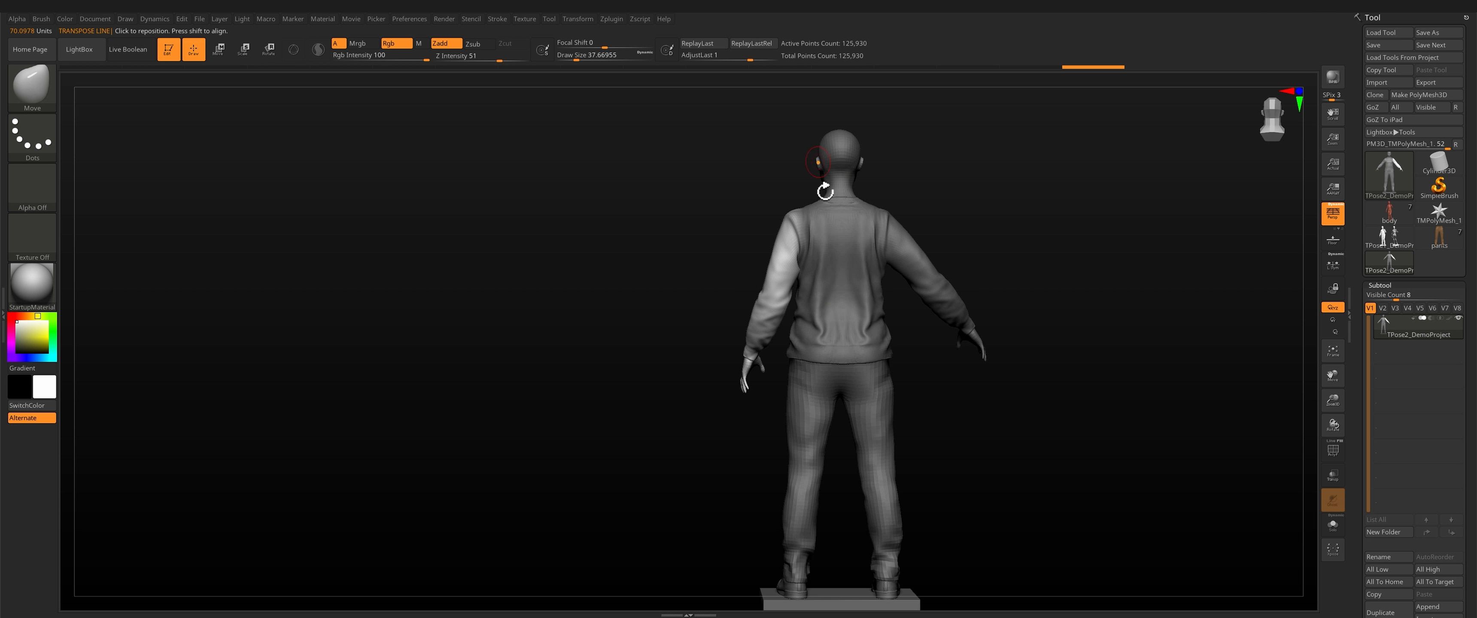
pyautogui.moveTo(716, 270)
pyautogui.mouseDown(button='right')
pyautogui.moveTo(917, 258)
pyautogui.moveTo(878, 276)
pyautogui.mouseUp(button='right')
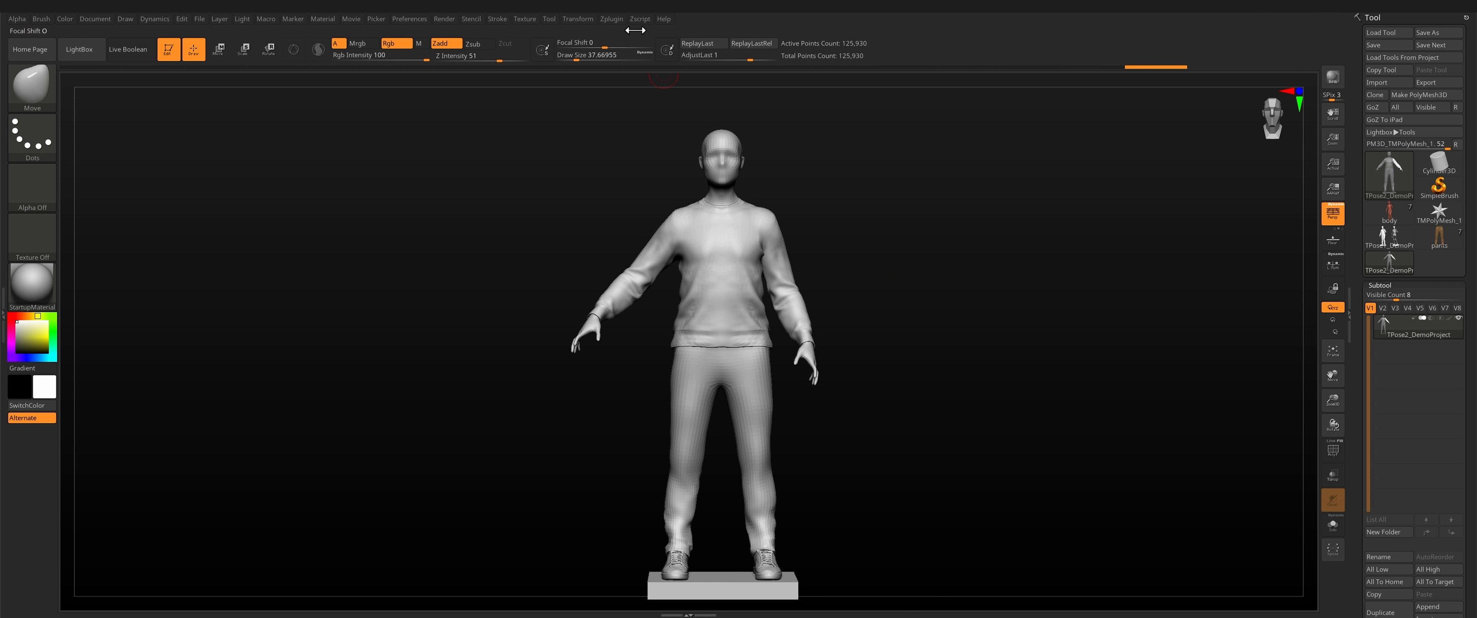
# Step: Transfer the lowered arm pose back to the original subtools with TPose|SubT
pyautogui.click(612, 19)
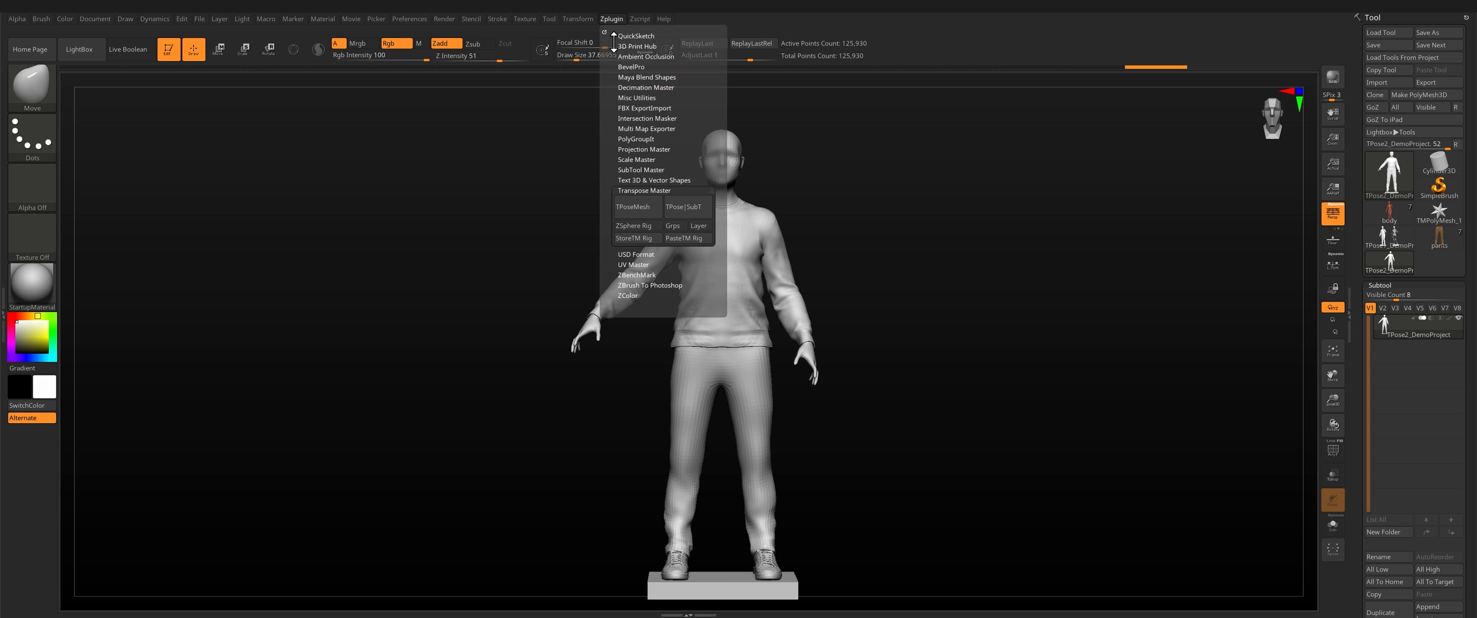
pyautogui.click(689, 208)
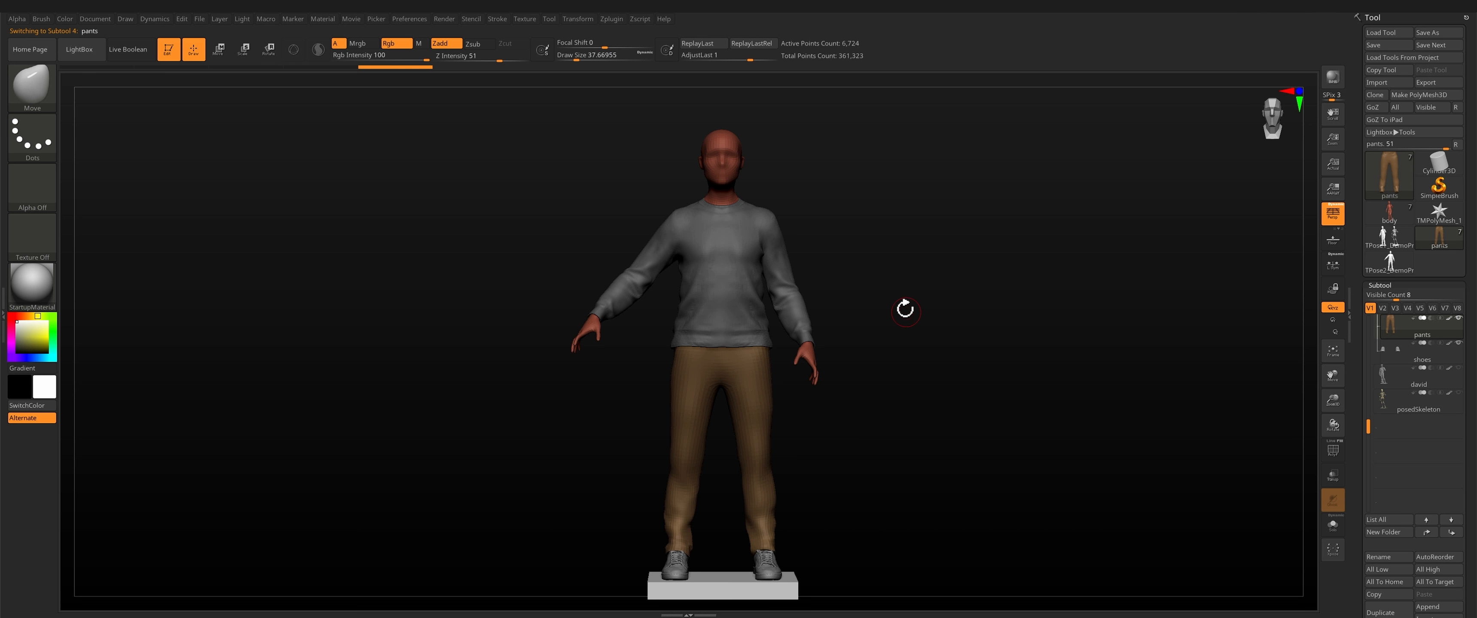
pyautogui.moveTo(903, 307); pyautogui.dragTo(1060, 381)
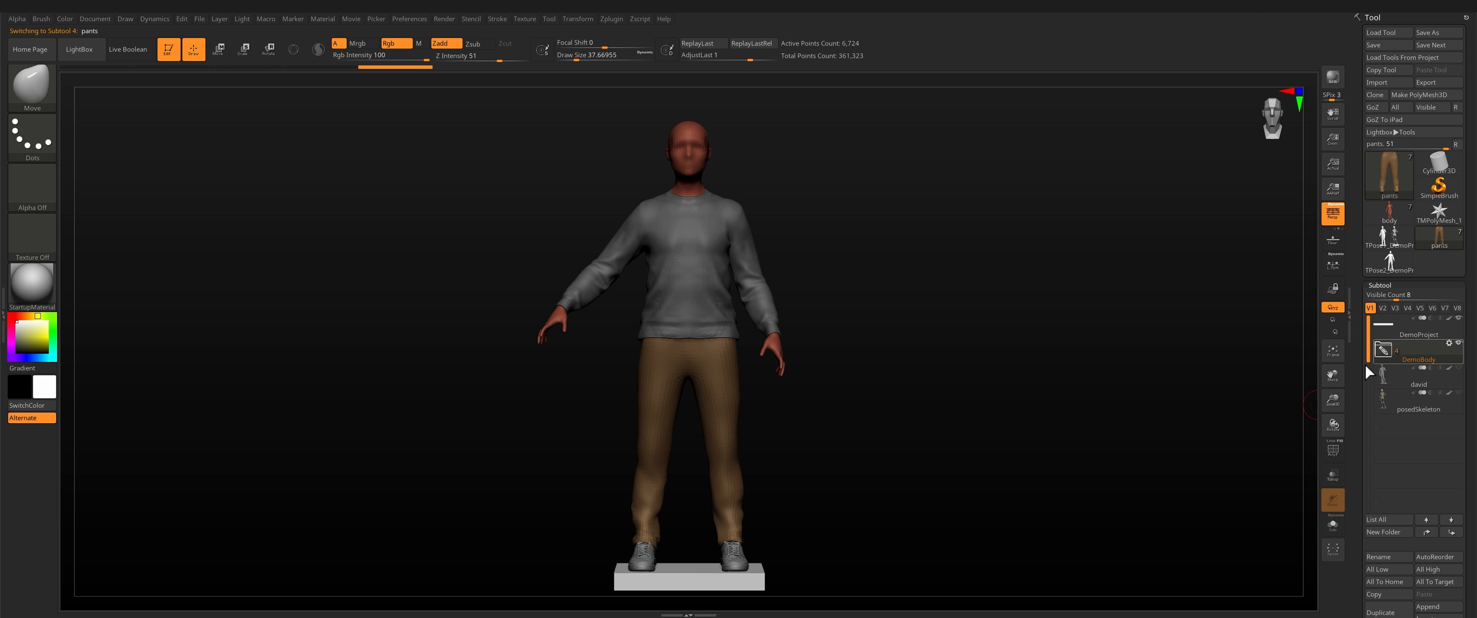
# Step: Show the posed skeleton, create a TPoseMesh including it, and display the polygroup colours without wireframe lines
pyautogui.click(1459, 367)
pyautogui.click(1458, 392)
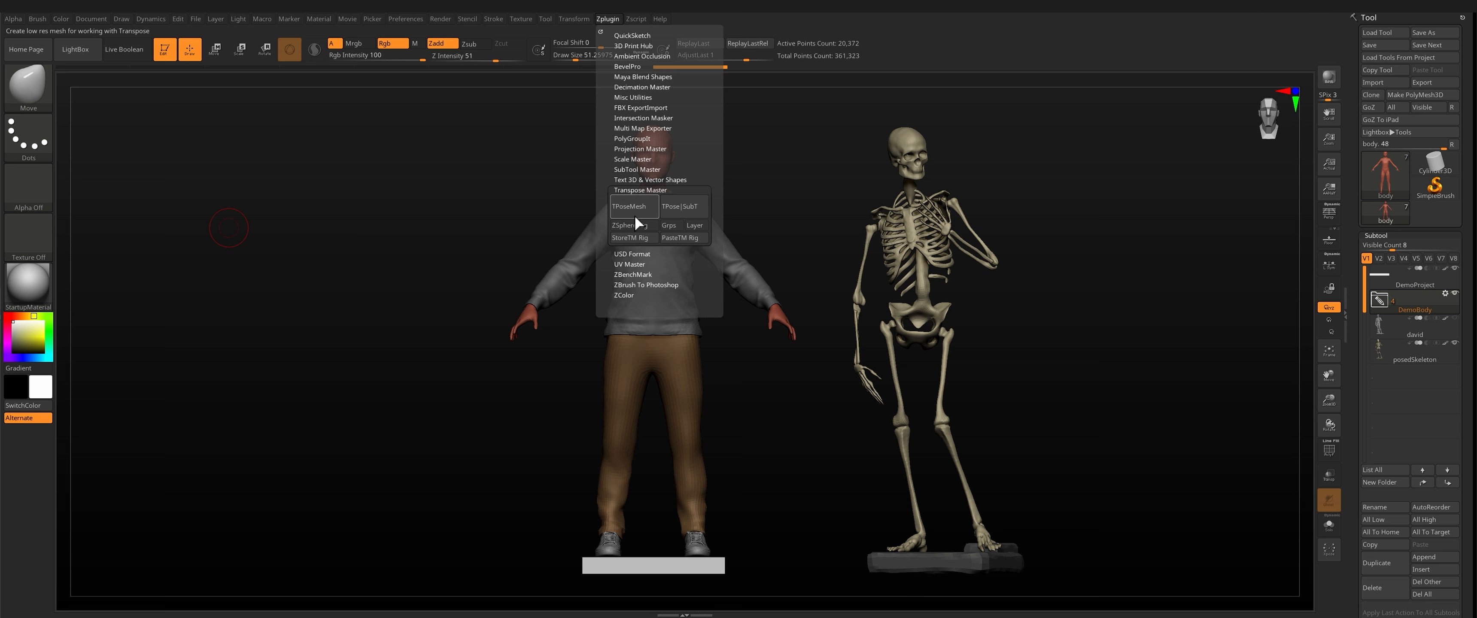
pyautogui.click(631, 207)
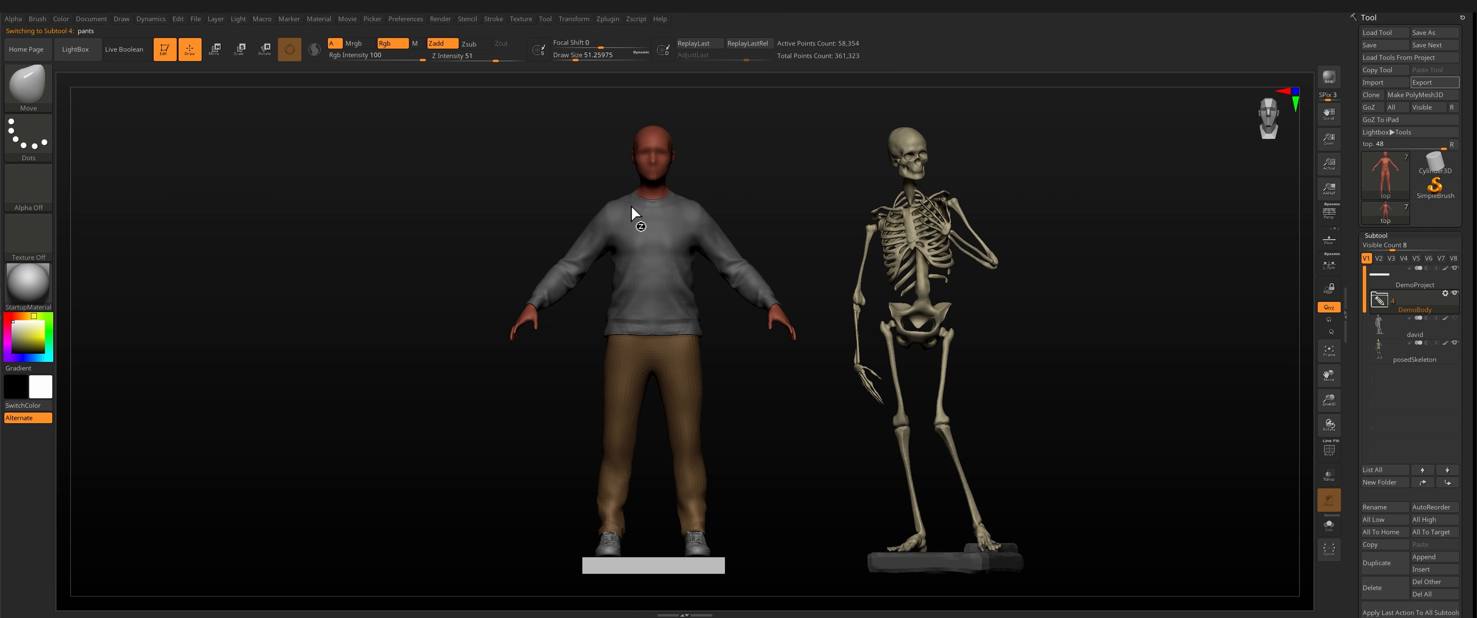
pyautogui.hotkey('shift', 'f')
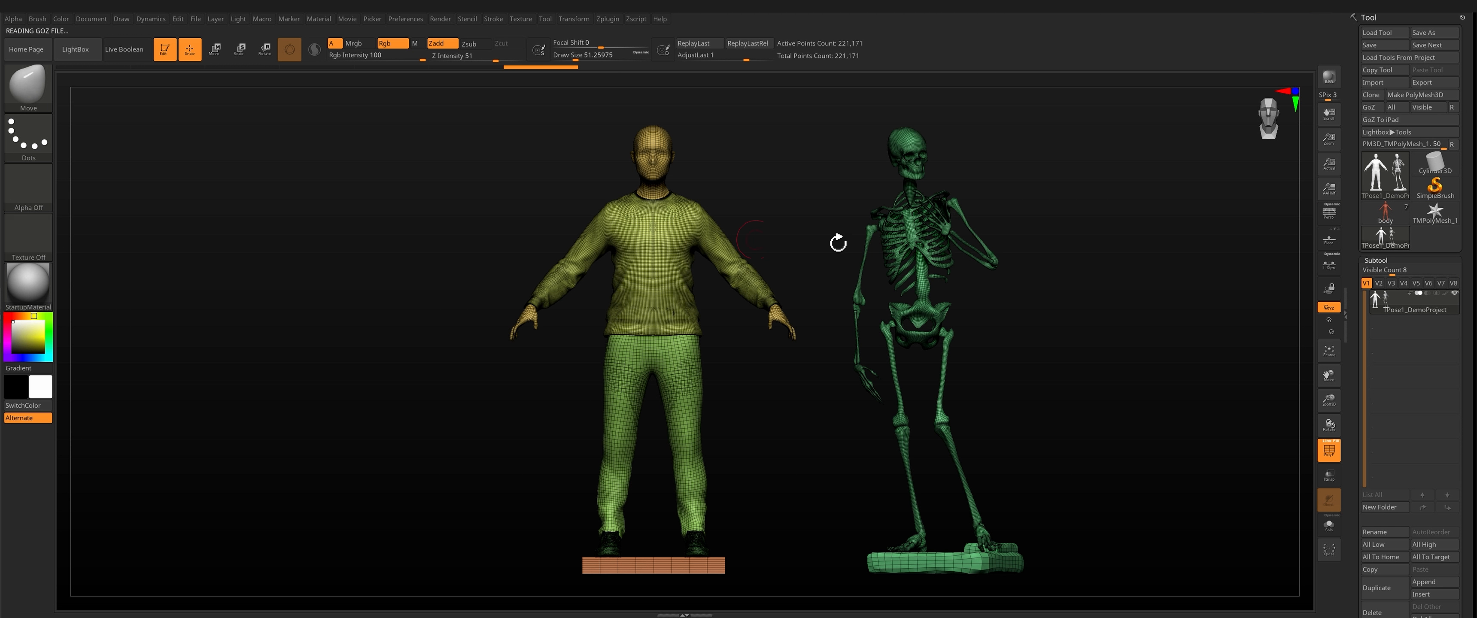
pyautogui.click(1329, 446)
# Step: Use SelectRect to isolate polygroups and mask the skeleton and base, leaving only the clothed figure unmasked
pyautogui.keyDown('ctrl'); pyautogui.keyDown('shift'); pyautogui.click(28, 86); pyautogui.keyUp('shift'); pyautogui.keyUp('ctrl')
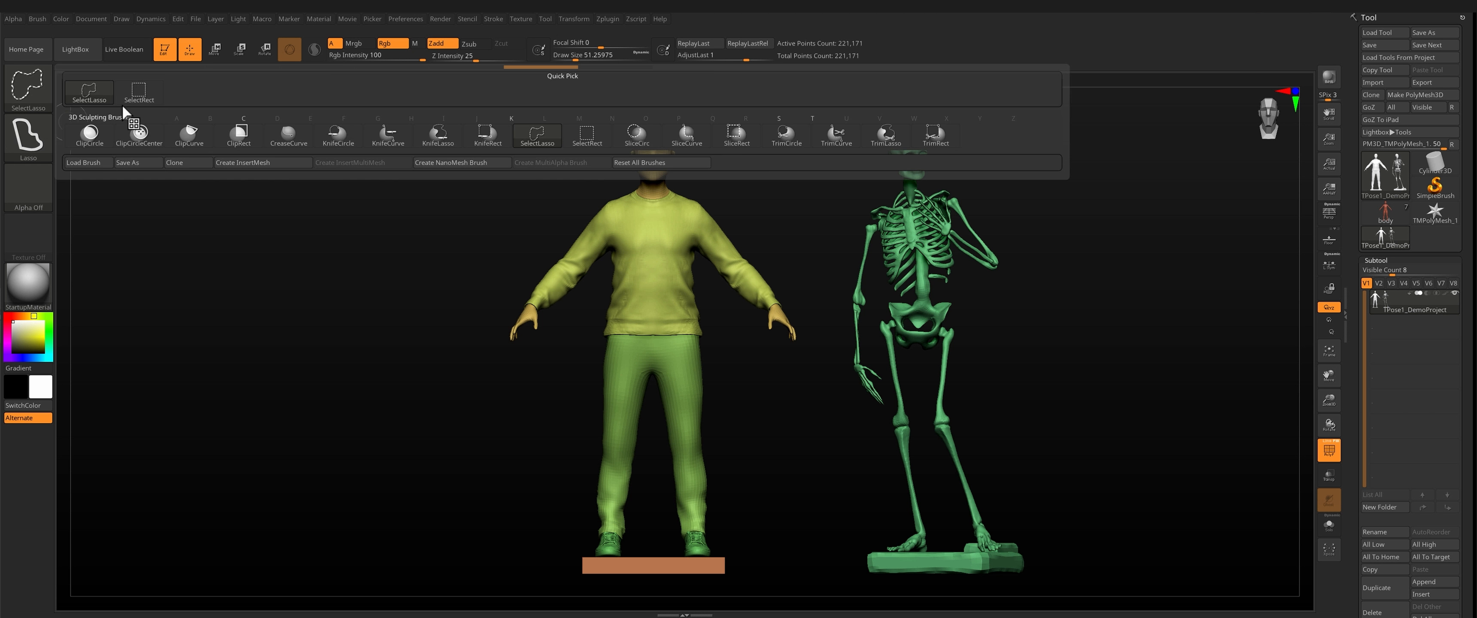
pyautogui.keyDown('ctrl'); pyautogui.keyDown('shift'); pyautogui.click(135, 101); pyautogui.keyUp('shift'); pyautogui.keyUp('ctrl')
pyautogui.keyDown('ctrl'); pyautogui.keyDown('shift'); pyautogui.click(653, 156); pyautogui.keyUp('shift'); pyautogui.keyUp('ctrl')
pyautogui.keyDown('ctrl'); pyautogui.keyDown('shift'); pyautogui.click(652, 156); pyautogui.keyUp('shift'); pyautogui.keyUp('ctrl')
pyautogui.keyDown('ctrl'); pyautogui.keyDown('shift'); pyautogui.click(653, 278); pyautogui.keyUp('shift'); pyautogui.keyUp('ctrl')
pyautogui.keyDown('ctrl'); pyautogui.keyDown('shift'); pyautogui.click(658, 353); pyautogui.keyUp('shift'); pyautogui.keyUp('ctrl')
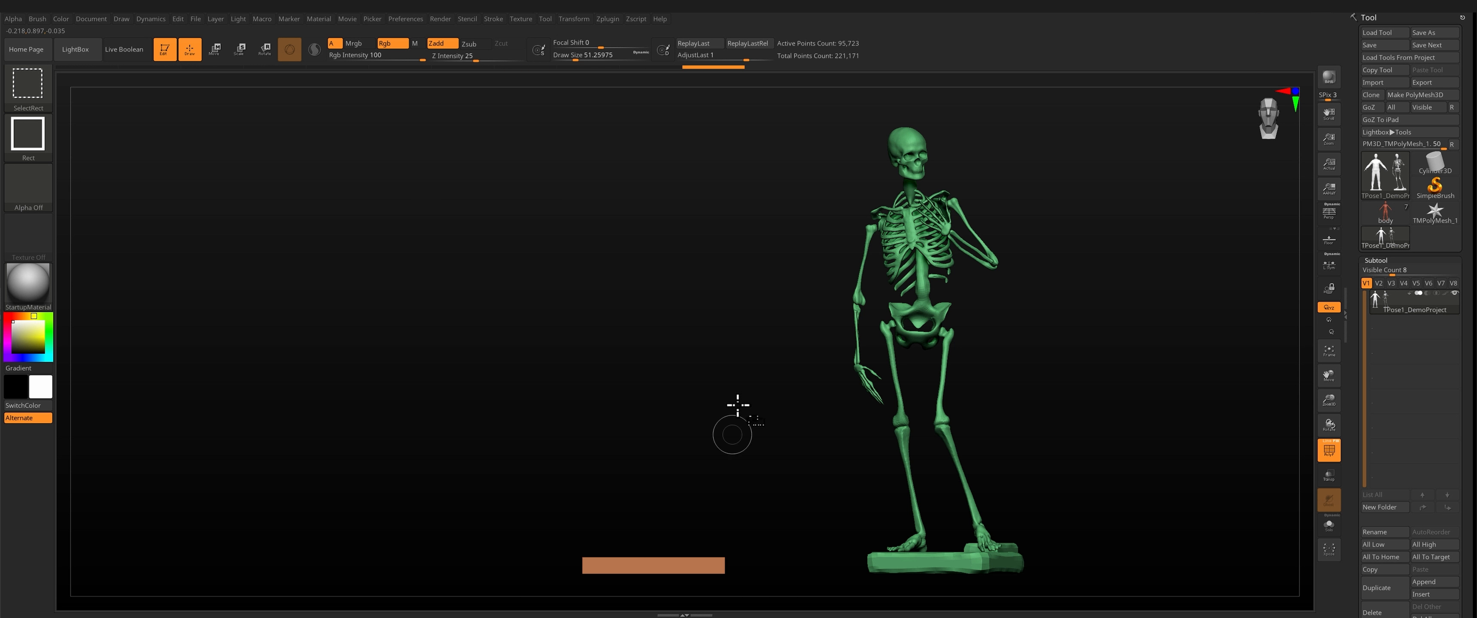
pyautogui.keyDown('ctrl'); pyautogui.keyDown('shift'); pyautogui.moveTo(737, 405); pyautogui.dragTo(757, 424); pyautogui.keyUp('shift'); pyautogui.keyUp('ctrl')
pyautogui.keyDown('ctrl'); pyautogui.moveTo(428, 107); pyautogui.dragTo(836, 578); pyautogui.keyUp('ctrl')
pyautogui.keyDown('ctrl'); pyautogui.keyDown('shift'); pyautogui.click(774, 443); pyautogui.keyUp('shift'); pyautogui.keyUp('ctrl')
pyautogui.keyDown('ctrl'); pyautogui.click(774, 442); pyautogui.keyUp('ctrl')
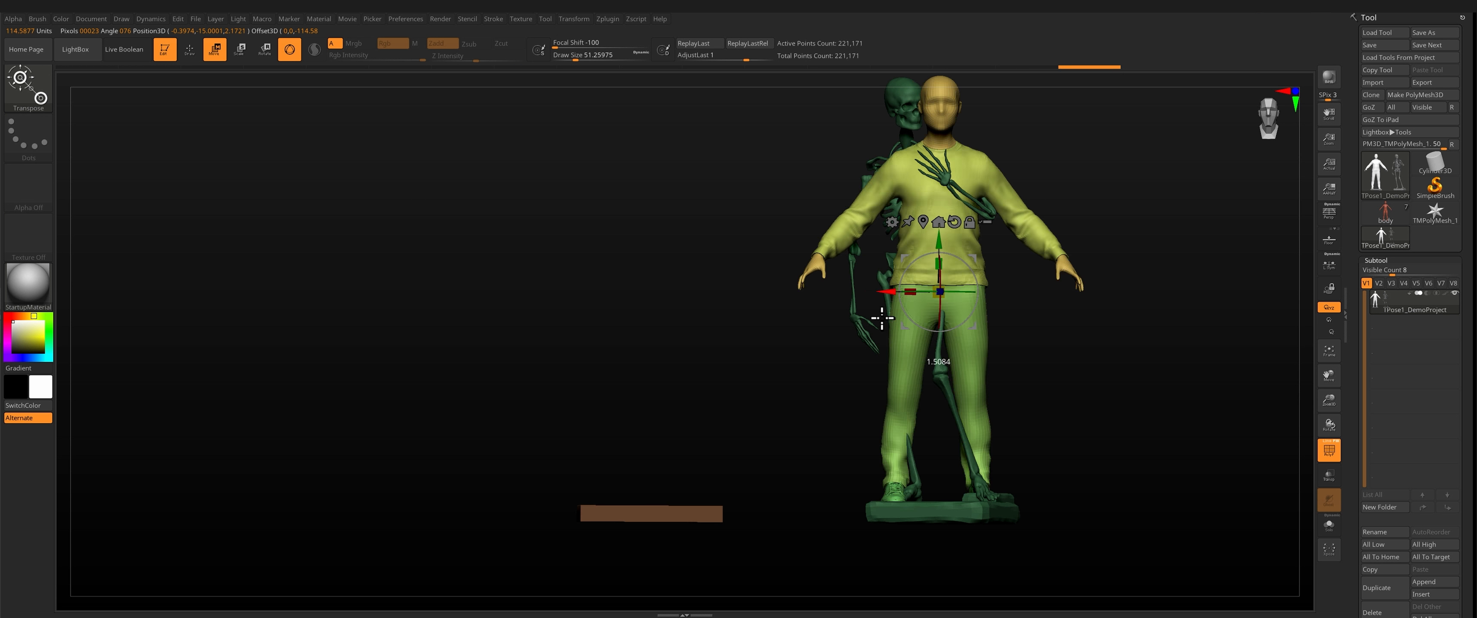
# Step: Move the unmasked figure beside the skeleton and tilt the whole body slightly sideways with the gizmo
pyautogui.moveTo(882, 319); pyautogui.dragTo(855, 318)
pyautogui.moveTo(1009, 319); pyautogui.dragTo(1079, 321)
pyautogui.moveTo(952, 291); pyautogui.dragTo(1088, 331)
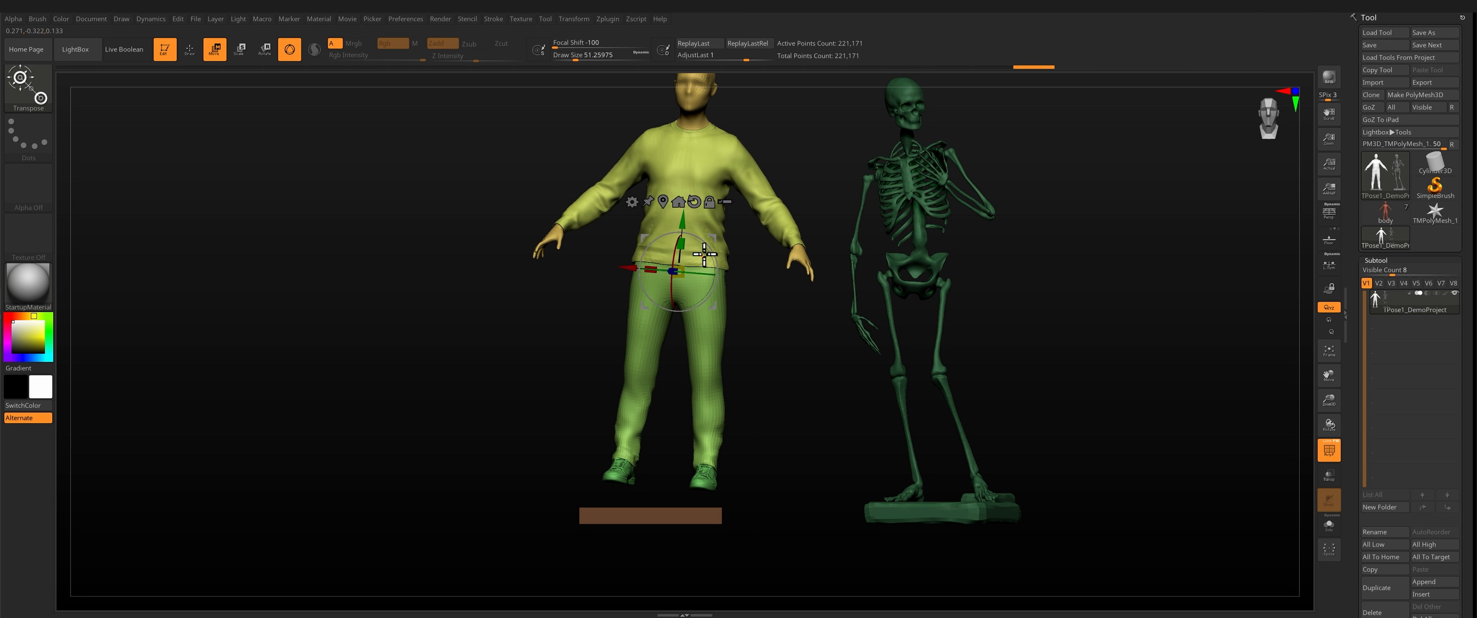
pyautogui.moveTo(676, 281); pyautogui.dragTo(659, 282)
pyautogui.press('q')
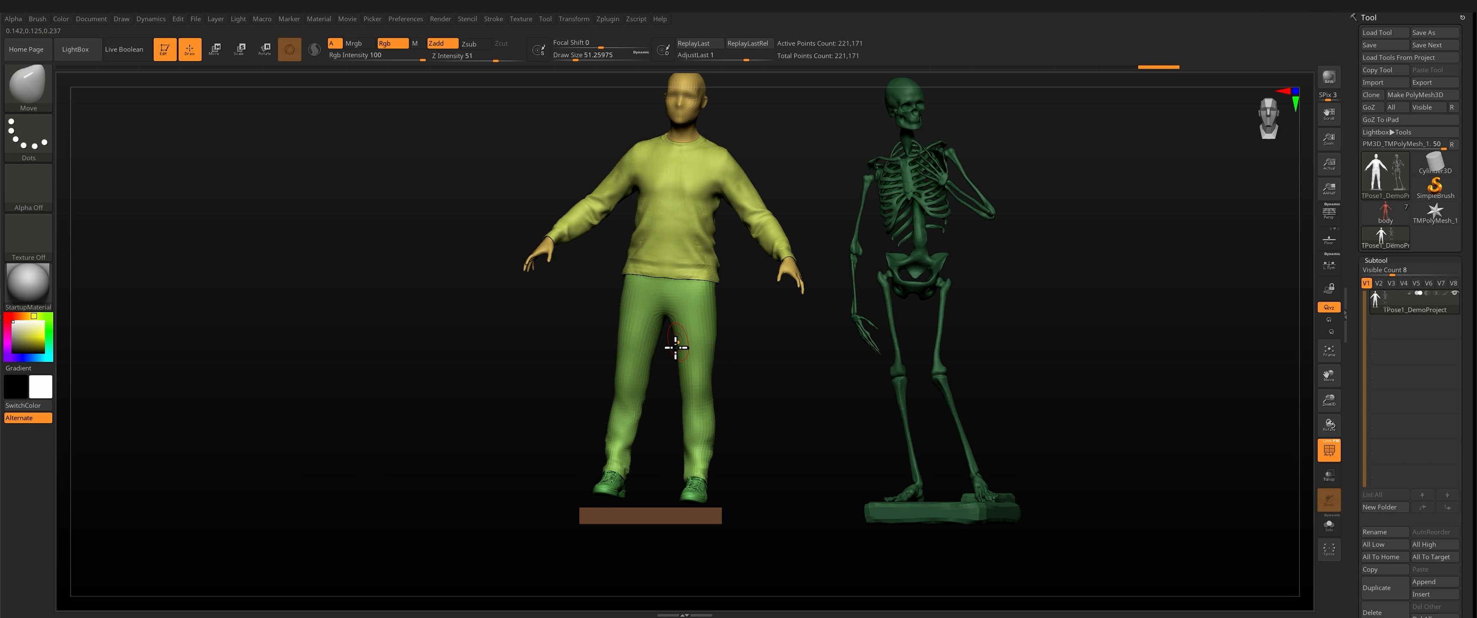
# Step: Isolate the pants and shoes polygroups and mask the whole model except the figure's left leg
pyautogui.keyDown('ctrl'); pyautogui.keyDown('shift'); pyautogui.click(675, 348); pyautogui.keyUp('shift'); pyautogui.keyUp('ctrl')
pyautogui.keyDown('ctrl'); pyautogui.keyDown('shift'); pyautogui.click(700, 475); pyautogui.keyUp('shift'); pyautogui.keyUp('ctrl')
pyautogui.keyDown('ctrl'); pyautogui.keyDown('shift'); pyautogui.moveTo(746, 413); pyautogui.dragTo(769, 436); pyautogui.keyUp('shift'); pyautogui.keyUp('ctrl')
pyautogui.moveTo(669, 269)
pyautogui.keyDown('ctrl'); pyautogui.mouseDown()
pyautogui.moveTo(660, 529)
pyautogui.moveTo(654, 516)
pyautogui.mouseUp(); pyautogui.keyUp('ctrl')
pyautogui.keyDown('ctrl'); pyautogui.keyDown('shift'); pyautogui.click(740, 402); pyautogui.keyUp('shift'); pyautogui.keyUp('ctrl')
pyautogui.keyDown('ctrl'); pyautogui.click(740, 402); pyautogui.keyUp('ctrl')
# Step: Draw the transpose line from the left hip to the ankle and rotate the leg from the hip
pyautogui.press('r')
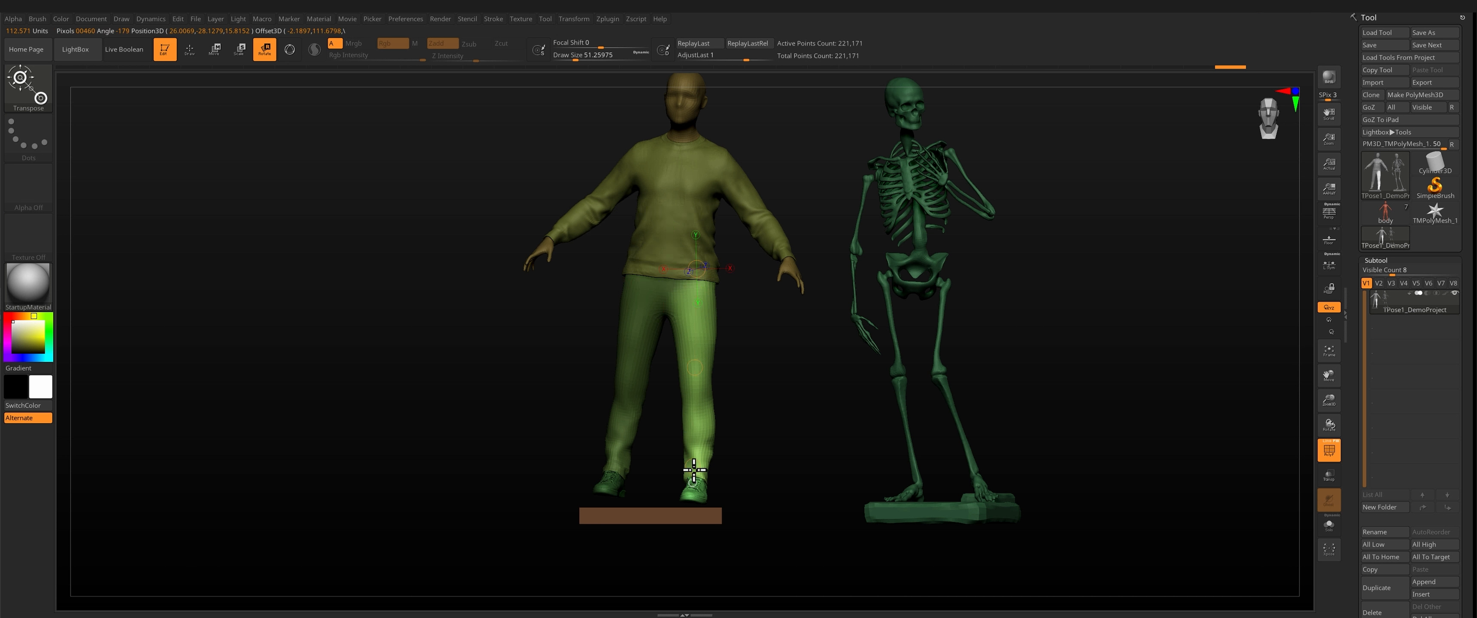
pyautogui.moveTo(694, 470); pyautogui.dragTo(706, 472)
pyautogui.keyDown('shift'); pyautogui.moveTo(706, 472); pyautogui.dragTo(679, 365, button='right'); pyautogui.keyUp('shift')
pyautogui.moveTo(768, 458)
pyautogui.mouseDown(button='right')
pyautogui.moveTo(676, 465)
pyautogui.moveTo(746, 481)
pyautogui.moveTo(848, 389)
pyautogui.moveTo(812, 440)
pyautogui.moveTo(722, 440)
pyautogui.moveTo(850, 397)
pyautogui.moveTo(775, 344)
pyautogui.mouseUp(button='right')
# Step: Extend the mask over the left thigh and rotate the left lower leg outward from the knee with the transpose line
pyautogui.press('q')
pyautogui.keyDown('ctrl'); pyautogui.moveTo(774, 344); pyautogui.dragTo(797, 368); pyautogui.keyUp('ctrl')
pyautogui.moveTo(705, 297); pyautogui.dragTo(739, 337, button='right')
pyautogui.hotkey('ctrl', 'z')
pyautogui.press('r')
pyautogui.moveTo(722, 384); pyautogui.dragTo(540, 359, button='right')
pyautogui.moveTo(540, 360); pyautogui.dragTo(542, 360)
pyautogui.press('q')
pyautogui.keyDown('alt'); pyautogui.moveTo(576, 342); pyautogui.dragTo(587, 317, button='right'); pyautogui.keyUp('alt')
pyautogui.press('r')
pyautogui.keyDown('ctrl'); pyautogui.moveTo(547, 335); pyautogui.dragTo(566, 439); pyautogui.keyUp('ctrl')
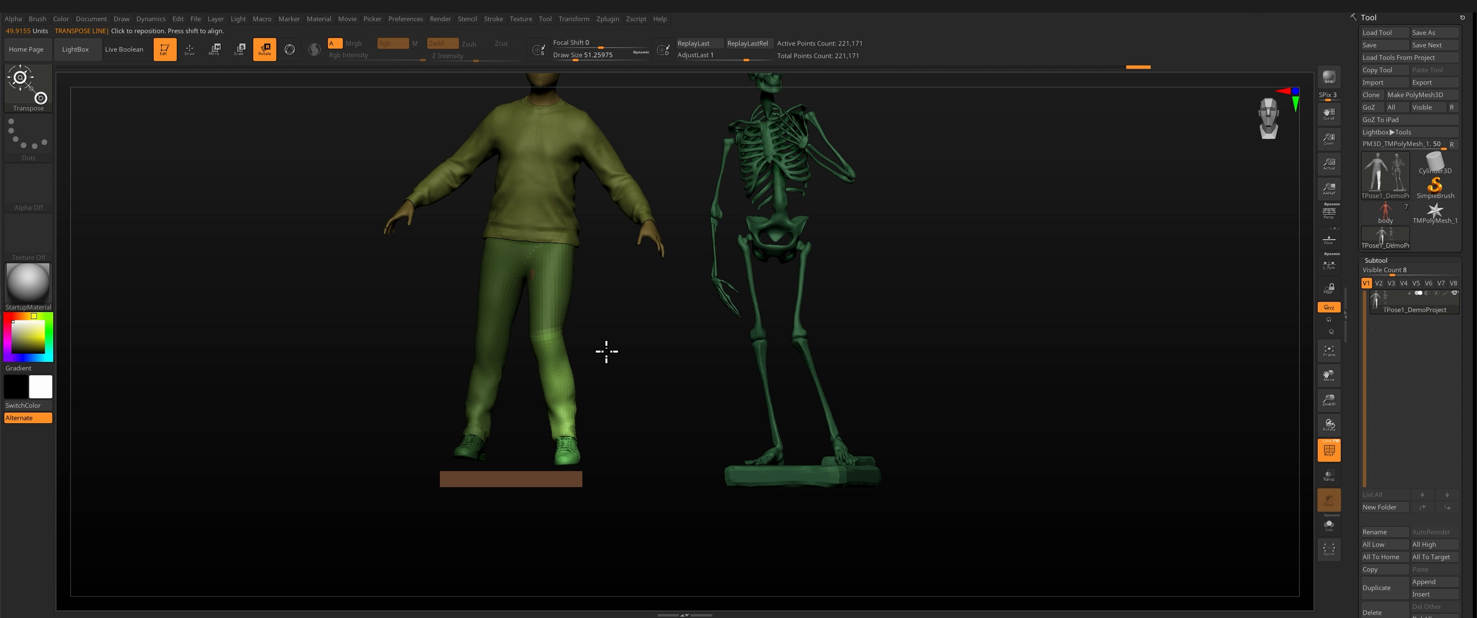
# Step: Soften the mask edge around the left knee and invert the mask
pyautogui.keyDown('alt'); pyautogui.moveTo(607, 350); pyautogui.dragTo(614, 329, button='right'); pyautogui.keyUp('alt')
pyautogui.press('q')
pyautogui.keyDown('alt'); pyautogui.moveTo(612, 391); pyautogui.dragTo(617, 361, button='right'); pyautogui.keyUp('alt')
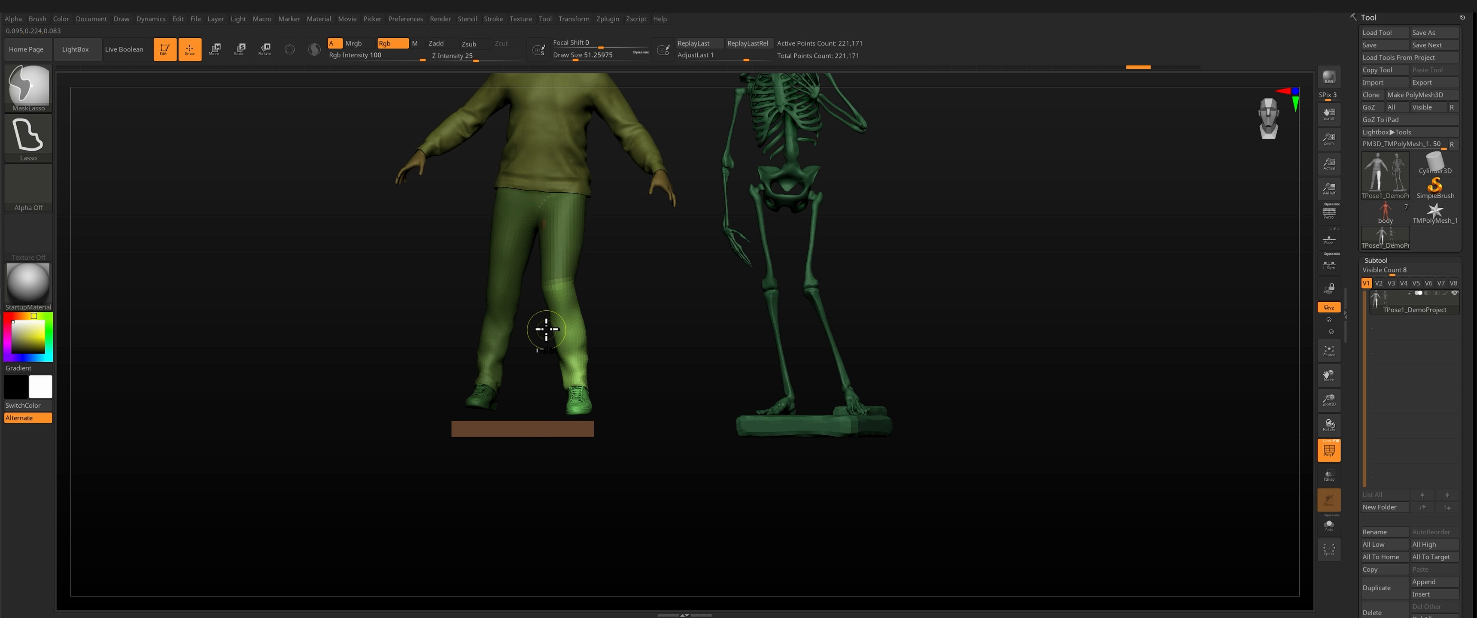
pyautogui.keyDown('ctrl'); pyautogui.click(577, 352); pyautogui.keyUp('ctrl')
pyautogui.press('r')
pyautogui.keyDown('ctrl'); pyautogui.click(577, 367); pyautogui.keyUp('ctrl')
pyautogui.press('q')
pyautogui.keyDown('alt'); pyautogui.moveTo(646, 323); pyautogui.dragTo(666, 346, button='right'); pyautogui.keyUp('alt')
pyautogui.keyDown('ctrl'); pyautogui.click(637, 287); pyautogui.keyUp('ctrl')
pyautogui.keyDown('alt'); pyautogui.moveTo(637, 287); pyautogui.dragTo(670, 282, button='right'); pyautogui.keyUp('alt')
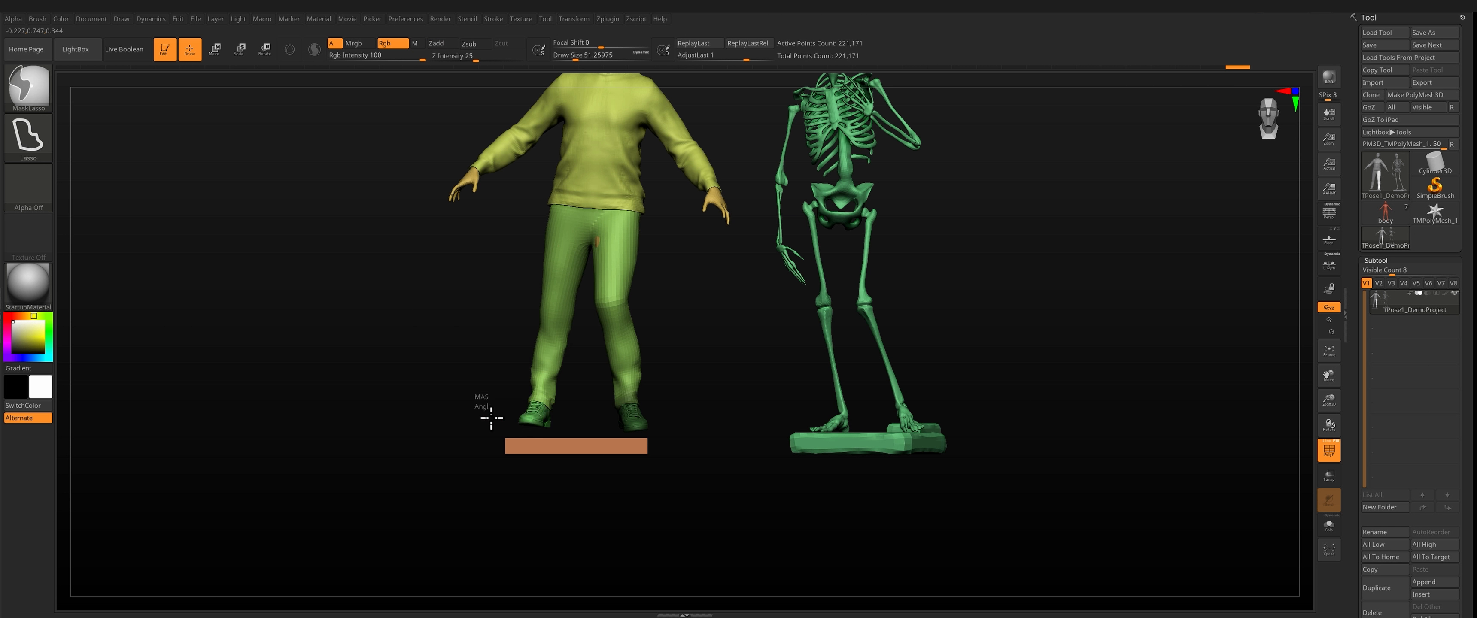
# Step: Lasso-mask around the lower legs and feet and adjust their rotation with the transpose line
pyautogui.keyDown('ctrl'); pyautogui.click(581, 344); pyautogui.keyUp('ctrl')
pyautogui.moveTo(580, 344)
pyautogui.mouseDown(button='right')
pyautogui.moveTo(706, 321)
pyautogui.moveTo(645, 317)
pyautogui.moveTo(580, 370)
pyautogui.mouseUp(button='right')
pyautogui.moveTo(712, 340)
pyautogui.keyDown('ctrl'); pyautogui.mouseDown()
pyautogui.moveTo(625, 466)
pyautogui.moveTo(612, 453)
pyautogui.mouseUp(); pyautogui.keyUp('ctrl')
pyautogui.press('r')
pyautogui.moveTo(609, 412)
pyautogui.mouseDown(button='right')
pyautogui.moveTo(713, 356)
pyautogui.moveTo(657, 358)
pyautogui.moveTo(746, 354)
pyautogui.moveTo(696, 343)
pyautogui.moveTo(710, 380)
pyautogui.moveTo(837, 350)
pyautogui.mouseUp(button='right')
pyautogui.press('q')
pyautogui.moveTo(837, 350)
pyautogui.keyDown('ctrl'); pyautogui.mouseDown(button='right')
pyautogui.moveTo(860, 323)
pyautogui.moveTo(826, 304)
pyautogui.mouseUp(button='right'); pyautogui.keyUp('ctrl')
# Step: Undo the last three changes to compare the pose, and redo all three
pyautogui.hotkey('ctrl', 'z')
pyautogui.hotkey('ctrl', 'z')
pyautogui.hotkey('ctrl', 'z')
pyautogui.moveTo(756, 250); pyautogui.dragTo(832, 402, button='right')
pyautogui.hotkey('ctrl', 'shift', 'z')
pyautogui.hotkey('ctrl', 'shift', 'z')
pyautogui.hotkey('ctrl', 'shift', 'z')
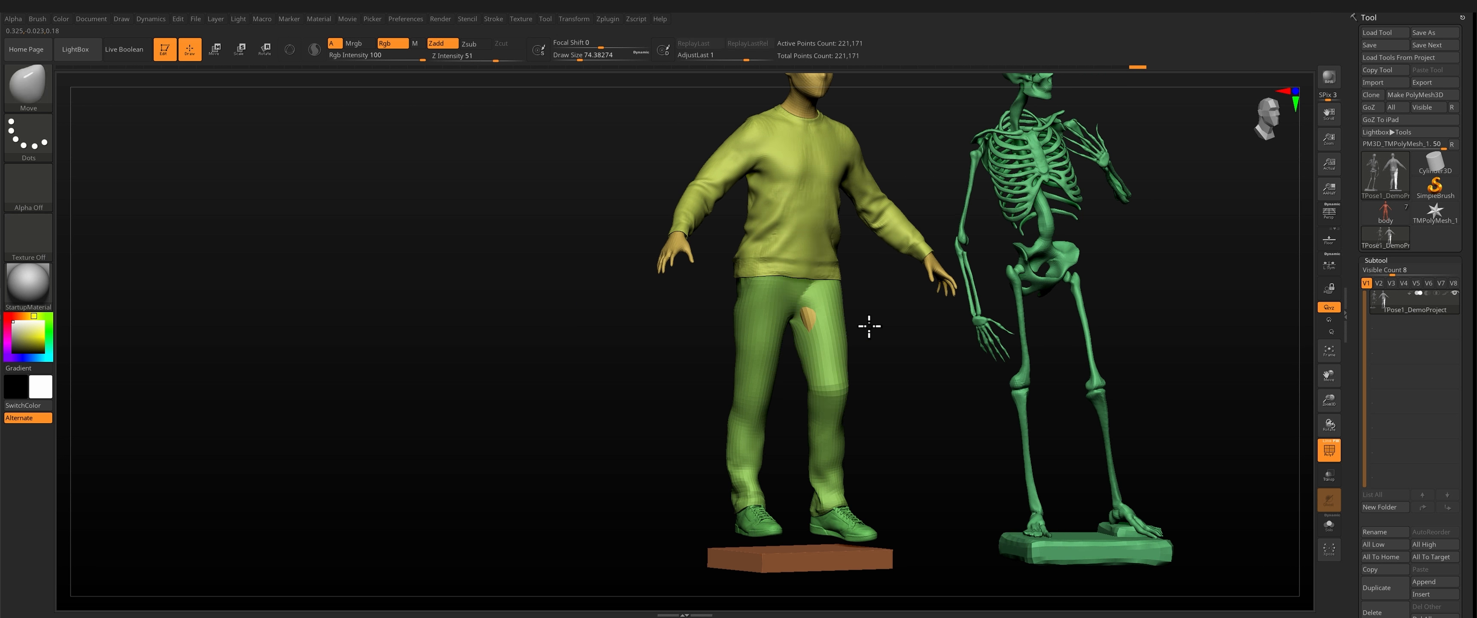
# Step: Draw the transpose line from the left hip to the knee in side view and rotate the unmasked left leg forward
pyautogui.press('r')
pyautogui.moveTo(769, 487)
pyautogui.mouseDown(button='right')
pyautogui.moveTo(636, 402)
pyautogui.moveTo(850, 175)
pyautogui.moveTo(838, 294)
pyautogui.moveTo(680, 333)
pyautogui.moveTo(874, 323)
pyautogui.moveTo(1055, 379)
pyautogui.moveTo(883, 415)
pyautogui.moveTo(724, 301)
pyautogui.moveTo(768, 349)
pyautogui.mouseUp(button='right')
pyautogui.hotkey('ctrl', 'z')
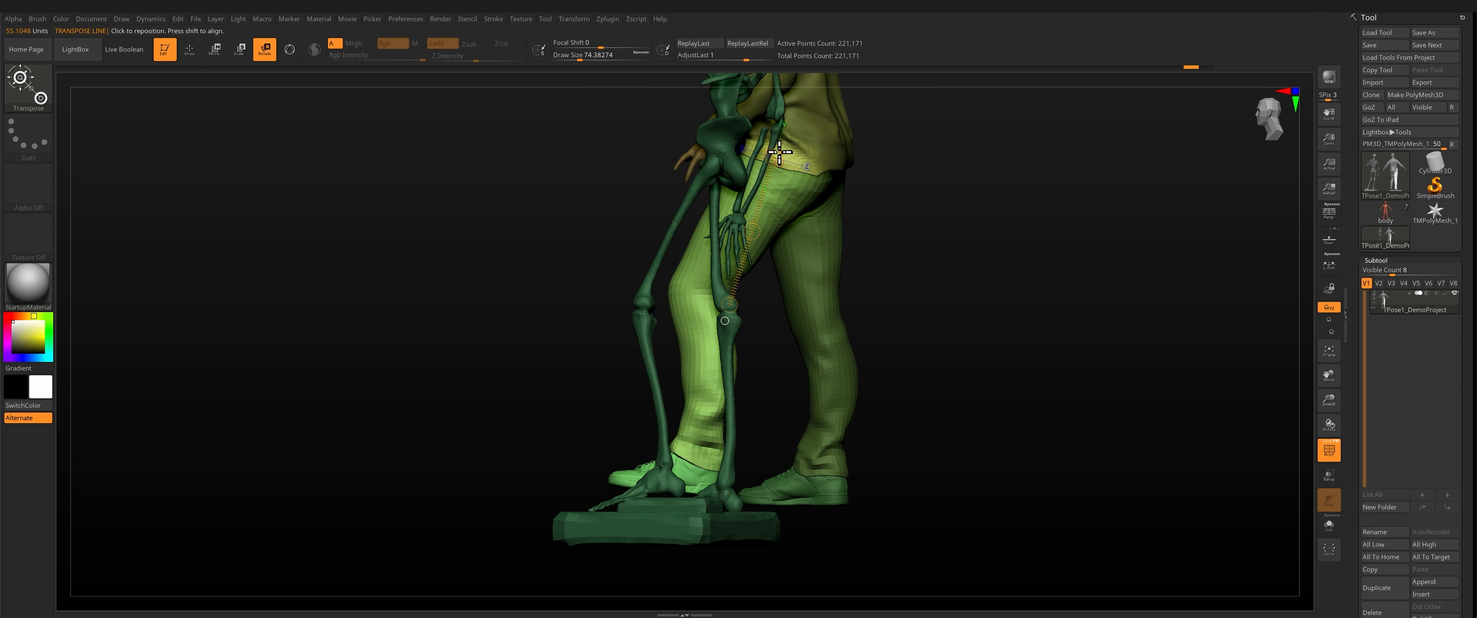
pyautogui.moveTo(711, 294)
pyautogui.mouseDown(button='right')
pyautogui.moveTo(746, 322)
pyautogui.moveTo(837, 327)
pyautogui.moveTo(757, 385)
pyautogui.moveTo(614, 339)
pyautogui.moveTo(730, 438)
pyautogui.moveTo(860, 394)
pyautogui.moveTo(824, 330)
pyautogui.moveTo(738, 410)
pyautogui.moveTo(765, 437)
pyautogui.moveTo(755, 460)
pyautogui.mouseUp(button='right')
pyautogui.press('q')
# Step: Unmask the whole figure, keep the skeleton and base masked, and move the figure back over its base
pyautogui.moveTo(807, 162)
pyautogui.keyDown('ctrl'); pyautogui.mouseDown()
pyautogui.moveTo(1045, 154)
pyautogui.moveTo(1032, 150)
pyautogui.mouseUp(); pyautogui.keyUp('ctrl')
pyautogui.press('w')
pyautogui.press('q')
pyautogui.moveTo(729, 401); pyautogui.dragTo(751, 397, button='right')
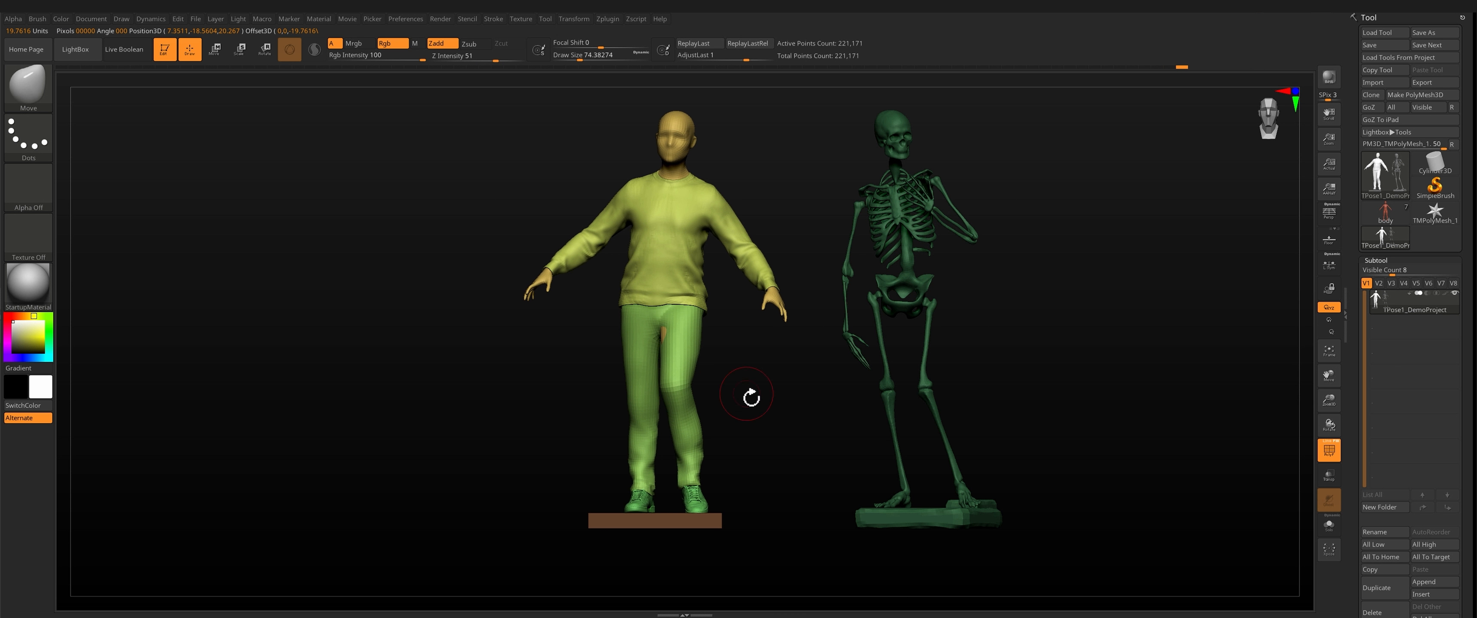
# Step: Lasso-mask the figure's legs up to the sweater's lower edge and soften the mask border at the waist
pyautogui.moveTo(721, 331)
pyautogui.mouseDown(button='right')
pyautogui.moveTo(576, 201)
pyautogui.moveTo(590, 335)
pyautogui.moveTo(511, 291)
pyautogui.mouseUp(button='right')
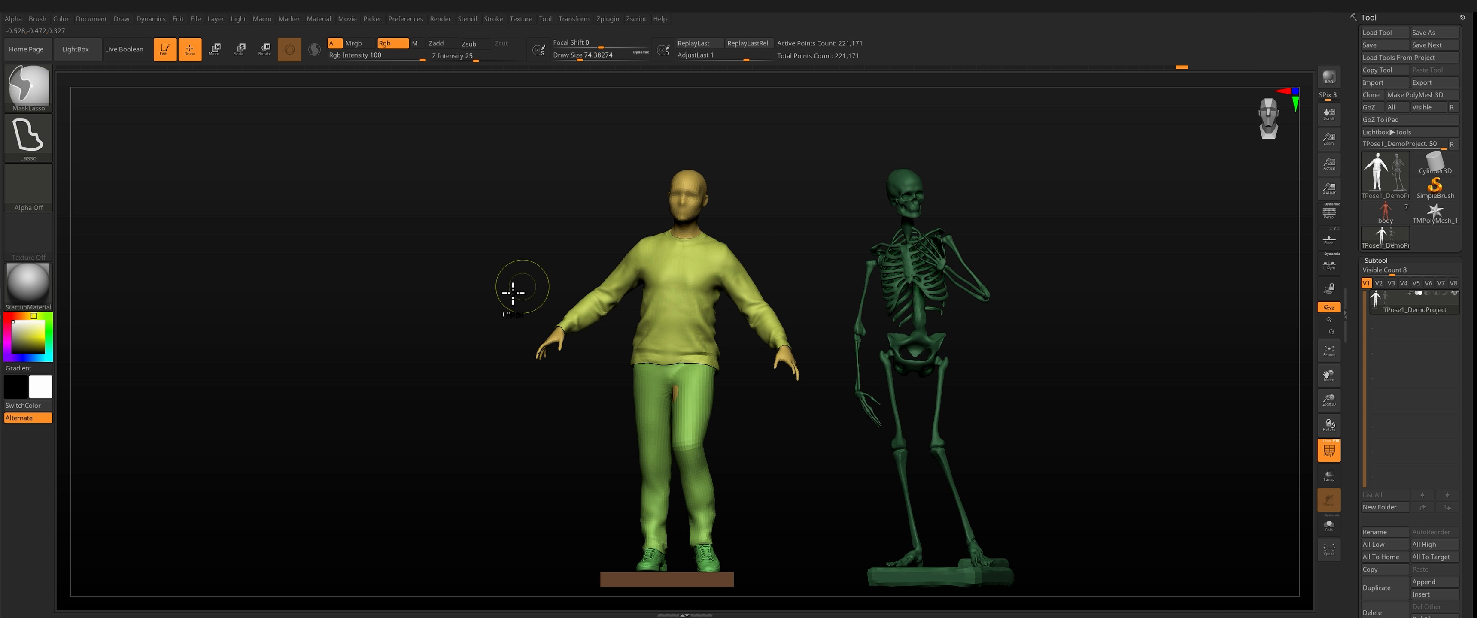
pyautogui.keyDown('ctrl'); pyautogui.moveTo(511, 290); pyautogui.dragTo(488, 304); pyautogui.keyUp('ctrl')
pyautogui.keyDown('ctrl'); pyautogui.moveTo(472, 314); pyautogui.dragTo(765, 397); pyautogui.keyUp('ctrl')
pyautogui.keyDown('ctrl'); pyautogui.click(682, 337); pyautogui.keyUp('ctrl')
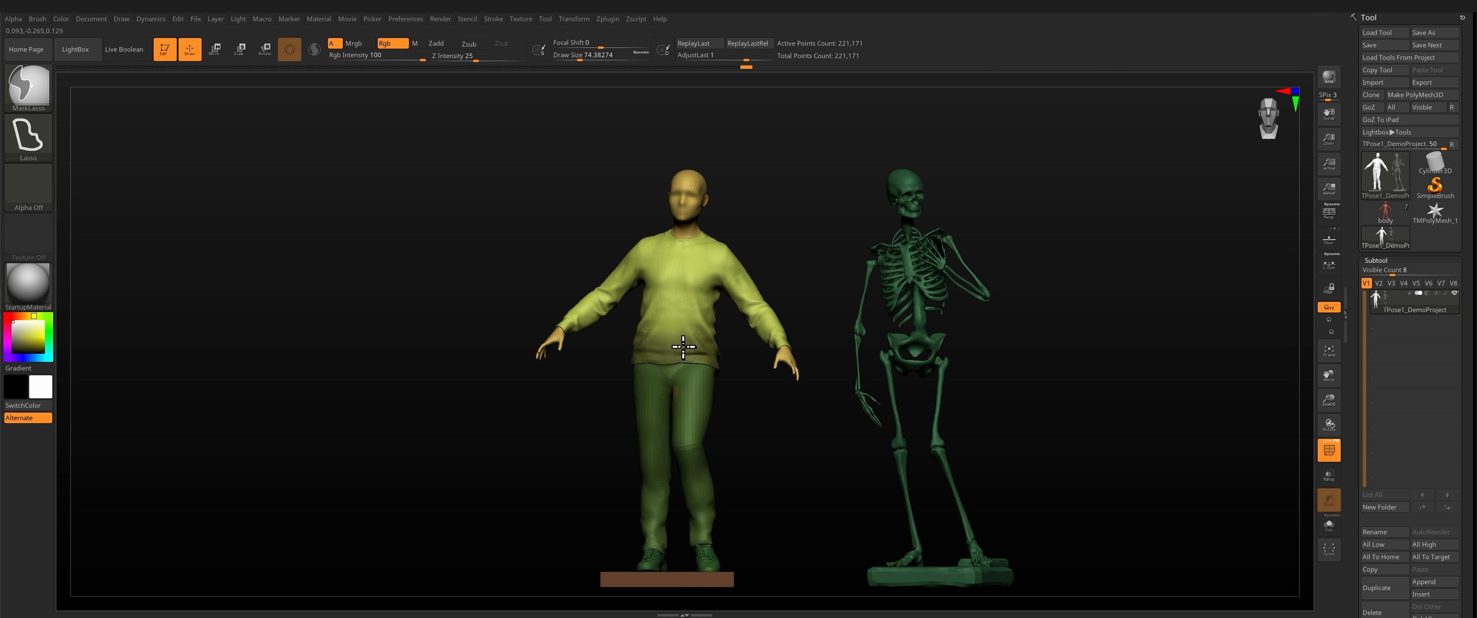
# Step: Draw a transpose line from the figure's waist to its head and rotate the unmasked upper body to match the skeleton
pyautogui.click(265, 50)
pyautogui.click(290, 50)
pyautogui.moveTo(669, 365); pyautogui.dragTo(691, 172)
pyautogui.moveTo(713, 178)
pyautogui.mouseDown(button='right')
pyautogui.moveTo(745, 267)
pyautogui.moveTo(645, 260)
pyautogui.mouseUp(button='right')
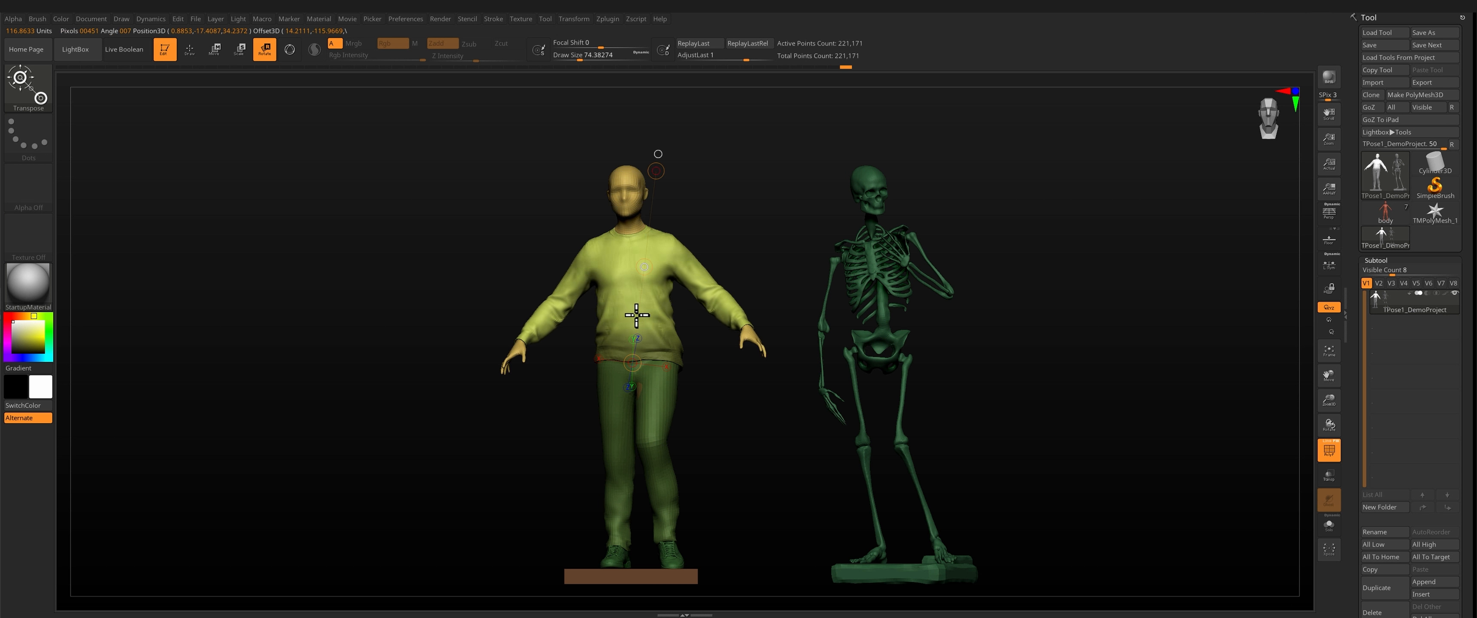
pyautogui.moveTo(637, 315); pyautogui.dragTo(749, 240, button='right')
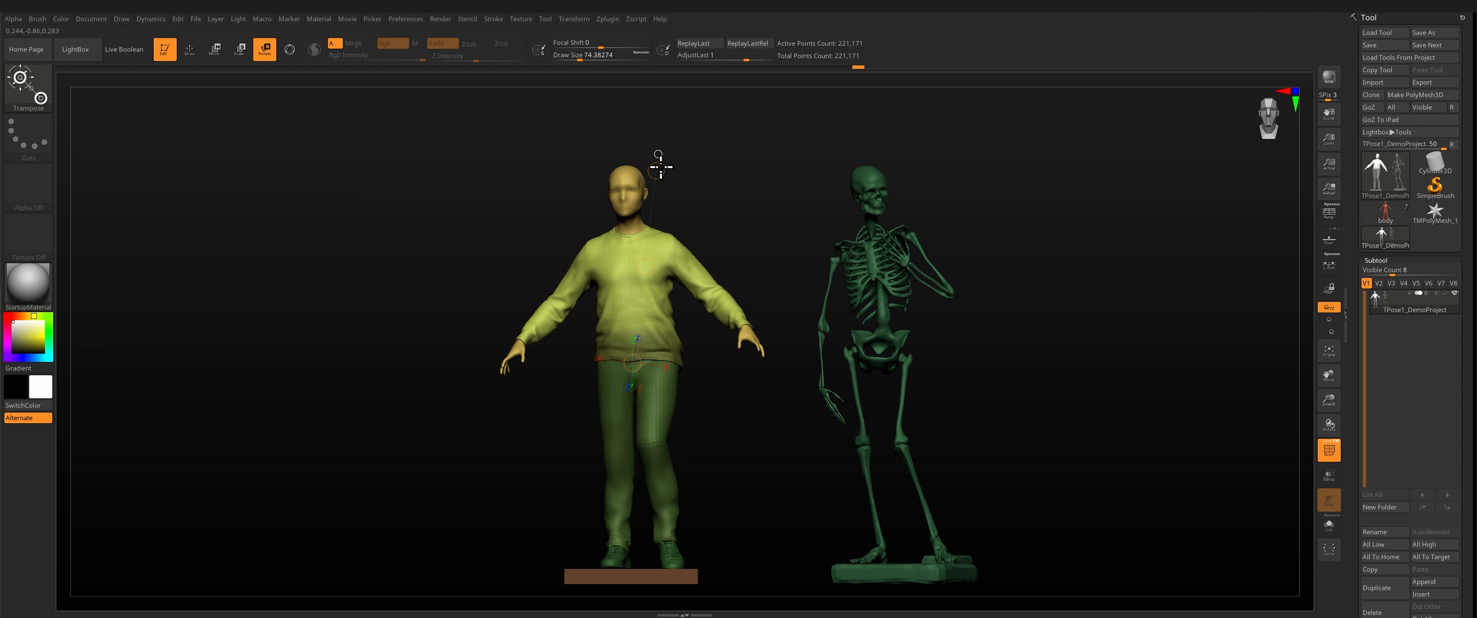
pyautogui.moveTo(661, 168); pyautogui.dragTo(652, 271)
# Step: Isolate the figure's head with a mask, draw a transpose line from the neck to the crown and rotate the head
pyautogui.moveTo(621, 251)
pyautogui.mouseDown(button='right')
pyautogui.moveTo(713, 234)
pyautogui.moveTo(725, 212)
pyautogui.mouseUp(button='right')
pyautogui.keyDown('ctrl'); pyautogui.moveTo(725, 212); pyautogui.dragTo(734, 247, button='right'); pyautogui.keyUp('ctrl')
pyautogui.moveTo(660, 146)
pyautogui.keyDown('ctrl'); pyautogui.mouseDown()
pyautogui.moveTo(677, 252)
pyautogui.moveTo(787, 190)
pyautogui.mouseUp(); pyautogui.keyUp('ctrl')
pyautogui.moveTo(803, 253); pyautogui.dragTo(738, 258, button='right')
pyautogui.keyDown('ctrl'); pyautogui.click(739, 258); pyautogui.keyUp('ctrl')
pyautogui.moveTo(622, 271); pyautogui.dragTo(636, 148)
pyautogui.moveTo(688, 150); pyautogui.dragTo(630, 151, button='right')
pyautogui.moveTo(626, 151); pyautogui.dragTo(630, 149)
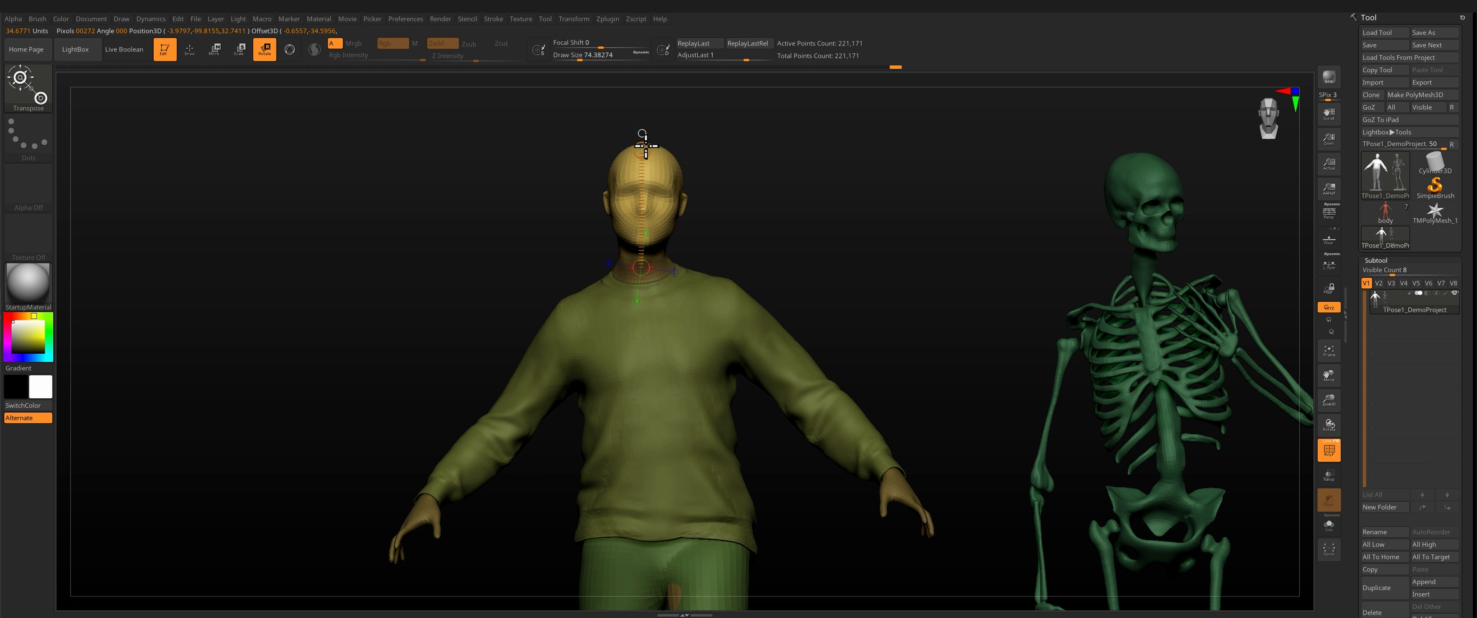
pyautogui.moveTo(646, 151)
pyautogui.mouseDown(button='right')
pyautogui.moveTo(661, 178)
pyautogui.moveTo(716, 205)
pyautogui.moveTo(697, 207)
pyautogui.mouseUp(button='right')
pyautogui.moveTo(656, 210); pyautogui.dragTo(668, 219)
pyautogui.press('q')
pyautogui.moveTo(743, 196)
pyautogui.mouseDown(button='right')
pyautogui.moveTo(709, 195)
pyautogui.moveTo(769, 221)
pyautogui.moveTo(702, 135)
pyautogui.moveTo(752, 251)
pyautogui.moveTo(835, 296)
pyautogui.moveTo(953, 296)
pyautogui.moveTo(903, 244)
pyautogui.moveTo(815, 229)
pyautogui.moveTo(825, 265)
pyautogui.mouseUp(button='right')
pyautogui.press('q')
pyautogui.press('r')
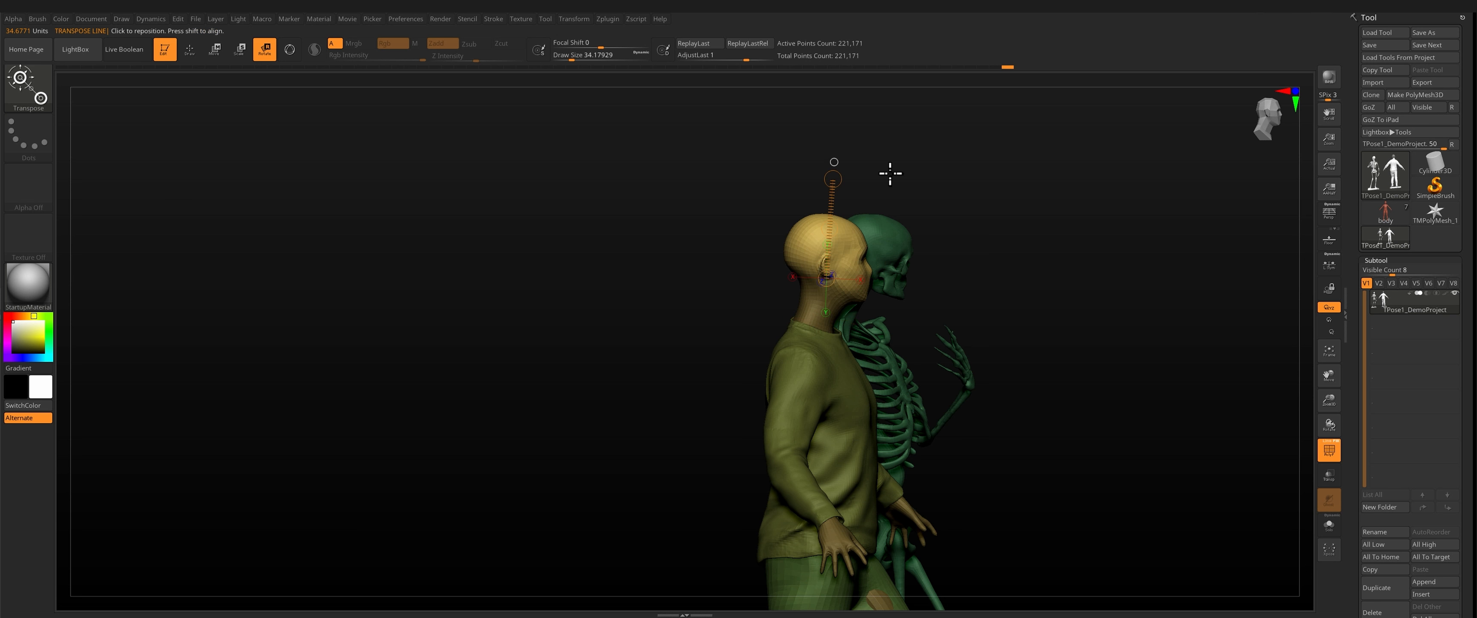
# Step: Remask the lower part of the figure, soften the mask border and rotate the upper torso toward the skeleton's lean
pyautogui.moveTo(890, 173)
pyautogui.mouseDown(button='right')
pyautogui.moveTo(923, 211)
pyautogui.moveTo(858, 469)
pyautogui.moveTo(890, 357)
pyautogui.moveTo(940, 386)
pyautogui.moveTo(711, 211)
pyautogui.moveTo(614, 307)
pyautogui.moveTo(792, 298)
pyautogui.mouseUp(button='right')
pyautogui.press('q')
pyautogui.keyDown('ctrl'); pyautogui.moveTo(860, 252); pyautogui.dragTo(831, 287); pyautogui.keyUp('ctrl')
pyautogui.keyDown('ctrl'); pyautogui.click(831, 287); pyautogui.keyUp('ctrl')
pyautogui.press('r')
pyautogui.moveTo(831, 287); pyautogui.dragTo(754, 333, button='right')
pyautogui.moveTo(682, 356)
pyautogui.mouseDown(button='right')
pyautogui.moveTo(791, 320)
pyautogui.moveTo(692, 342)
pyautogui.moveTo(713, 323)
pyautogui.mouseUp(button='right')
pyautogui.press('q')
pyautogui.moveTo(834, 218)
pyautogui.mouseDown(button='right')
pyautogui.moveTo(867, 212)
pyautogui.moveTo(745, 266)
pyautogui.moveTo(756, 281)
pyautogui.moveTo(835, 265)
pyautogui.mouseUp(button='right')
pyautogui.keyDown('ctrl'); pyautogui.click(755, 281); pyautogui.keyUp('ctrl')
pyautogui.press('r')
pyautogui.moveTo(834, 266); pyautogui.dragTo(778, 277)
pyautogui.moveTo(779, 277)
pyautogui.mouseDown(button='right')
pyautogui.moveTo(893, 283)
pyautogui.moveTo(703, 337)
pyautogui.moveTo(767, 364)
pyautogui.moveTo(758, 231)
pyautogui.moveTo(747, 355)
pyautogui.moveTo(671, 361)
pyautogui.mouseUp(button='right')
# Step: Unmask part of the torso, blur the mask edge and refine the tilt of the chest and shoulders
pyautogui.hotkey('ctrl', 'shift', 'z')
pyautogui.press('q')
pyautogui.press('r')
pyautogui.press('q')
pyautogui.keyDown('ctrl'); pyautogui.click(689, 320); pyautogui.keyUp('ctrl')
pyautogui.keyDown('ctrl'); pyautogui.keyDown('alt'); pyautogui.moveTo(689, 320); pyautogui.dragTo(744, 408); pyautogui.keyUp('alt'); pyautogui.keyUp('ctrl')
pyautogui.keyDown('ctrl'); pyautogui.click(744, 408); pyautogui.keyUp('ctrl')
pyautogui.press('r')
pyautogui.moveTo(744, 408)
pyautogui.mouseDown(button='right')
pyautogui.moveTo(801, 419)
pyautogui.moveTo(659, 401)
pyautogui.mouseUp(button='right')
pyautogui.press('q')
# Step: Lasso-mask the head, invert the mask and rotate the head about the neck to follow the skull's direction
pyautogui.keyDown('ctrl'); pyautogui.moveTo(865, 210); pyautogui.dragTo(880, 198); pyautogui.keyUp('ctrl')
pyautogui.moveTo(881, 198)
pyautogui.mouseDown(button='right')
pyautogui.moveTo(748, 274)
pyautogui.moveTo(692, 281)
pyautogui.moveTo(746, 330)
pyautogui.moveTo(742, 181)
pyautogui.moveTo(723, 270)
pyautogui.mouseUp(button='right')
pyautogui.keyDown('ctrl'); pyautogui.moveTo(603, 190); pyautogui.dragTo(689, 243); pyautogui.keyUp('ctrl')
pyautogui.hotkey('ctrl', 'i')
pyautogui.press('w')
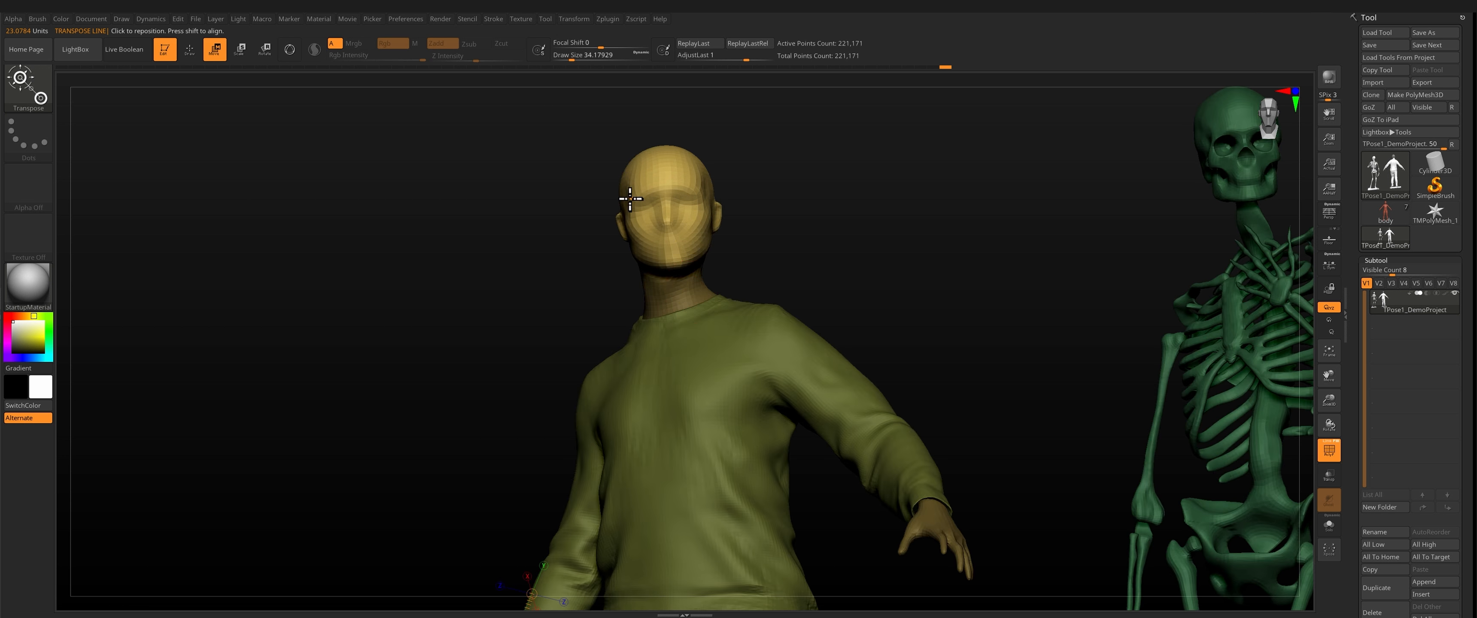
pyautogui.moveTo(626, 205)
pyautogui.mouseDown(button='right')
pyautogui.moveTo(587, 208)
pyautogui.moveTo(669, 214)
pyautogui.moveTo(654, 213)
pyautogui.mouseUp(button='right')
pyautogui.press('r')
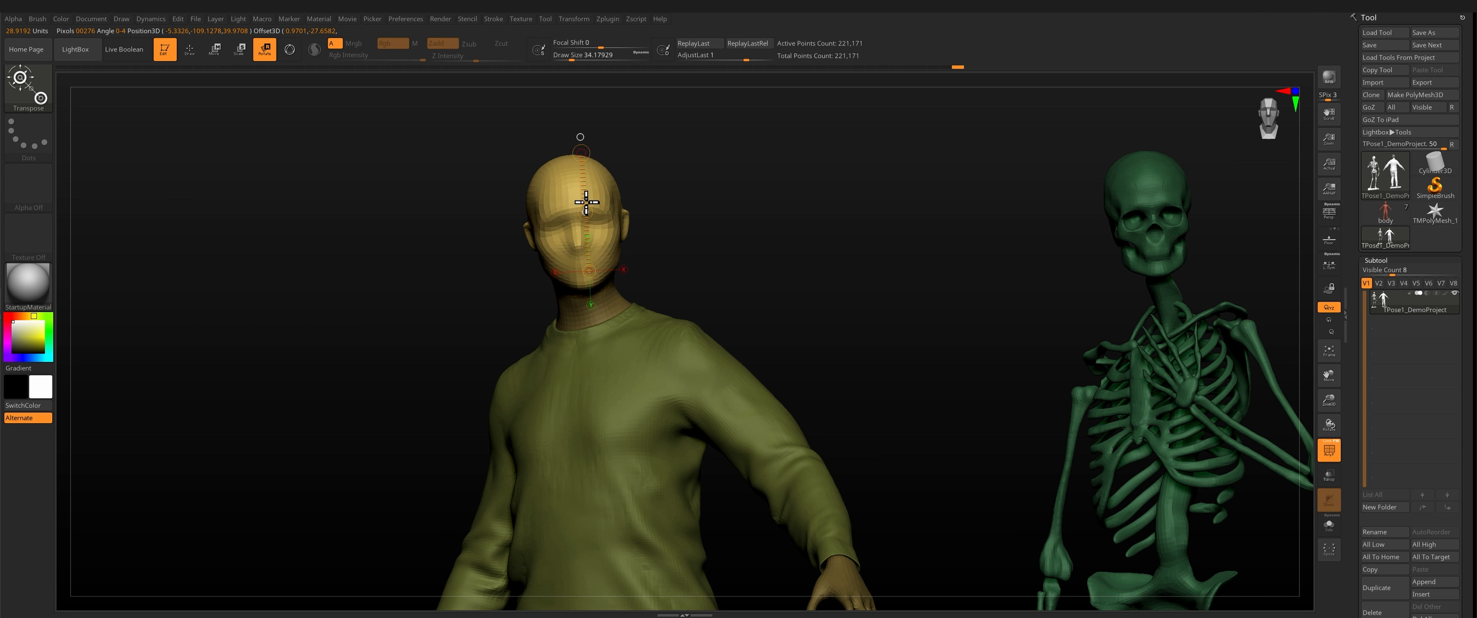
# Step: Clear the mask, lasso the figure's left arm from behind and invert the mask so only that arm is free
pyautogui.press('q')
pyautogui.keyDown('ctrl'); pyautogui.moveTo(711, 201); pyautogui.dragTo(734, 224); pyautogui.keyUp('ctrl')
pyautogui.moveTo(733, 224)
pyautogui.mouseDown(button='right')
pyautogui.moveTo(580, 251)
pyautogui.moveTo(640, 254)
pyautogui.moveTo(594, 234)
pyautogui.moveTo(728, 270)
pyautogui.mouseUp(button='right')
pyautogui.moveTo(728, 270)
pyautogui.keyDown('ctrl'); pyautogui.mouseDown(button='right')
pyautogui.moveTo(728, 237)
pyautogui.moveTo(803, 267)
pyautogui.mouseUp(button='right'); pyautogui.keyUp('ctrl')
pyautogui.keyDown('ctrl'); pyautogui.moveTo(507, 313); pyautogui.dragTo(645, 319); pyautogui.keyUp('ctrl')
pyautogui.hotkey('ctrl', 'i')
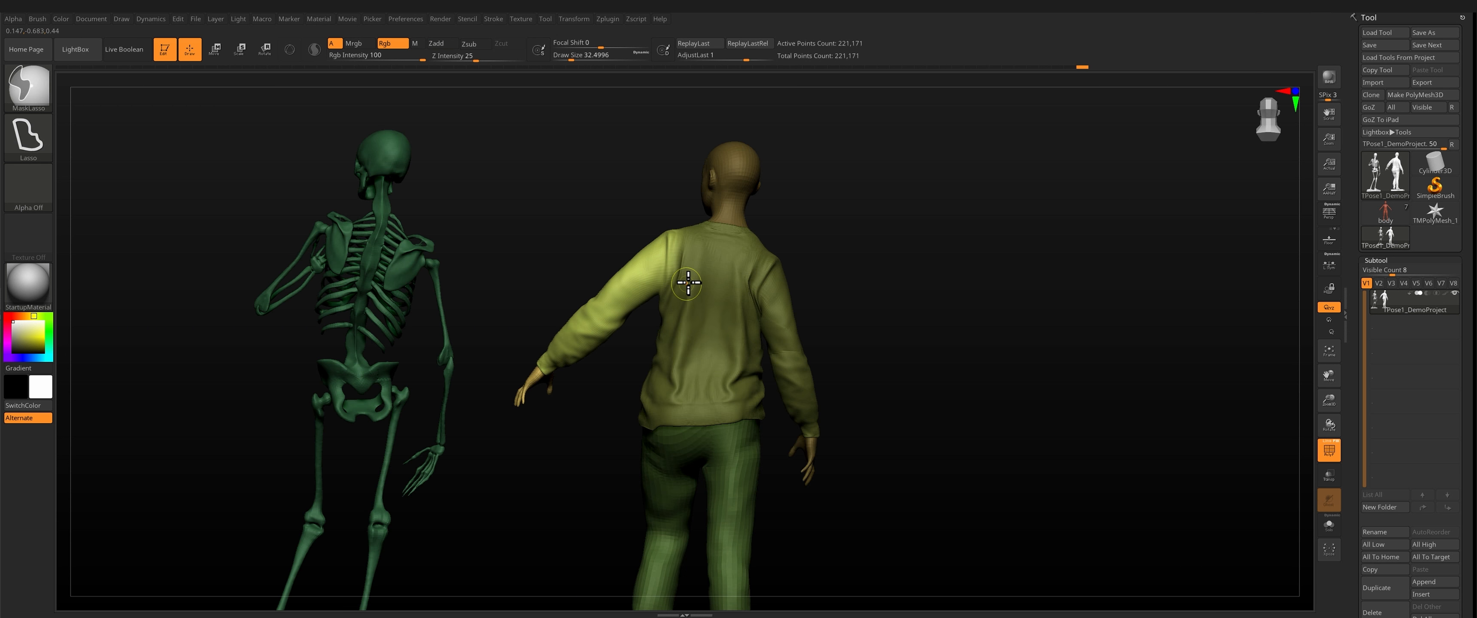
# Step: Draw a transpose line along the left arm from the shoulder and rotate the arm down toward the body
pyautogui.press('r')
pyautogui.moveTo(670, 245); pyautogui.dragTo(594, 304)
pyautogui.moveTo(593, 304); pyautogui.dragTo(712, 320, button='right')
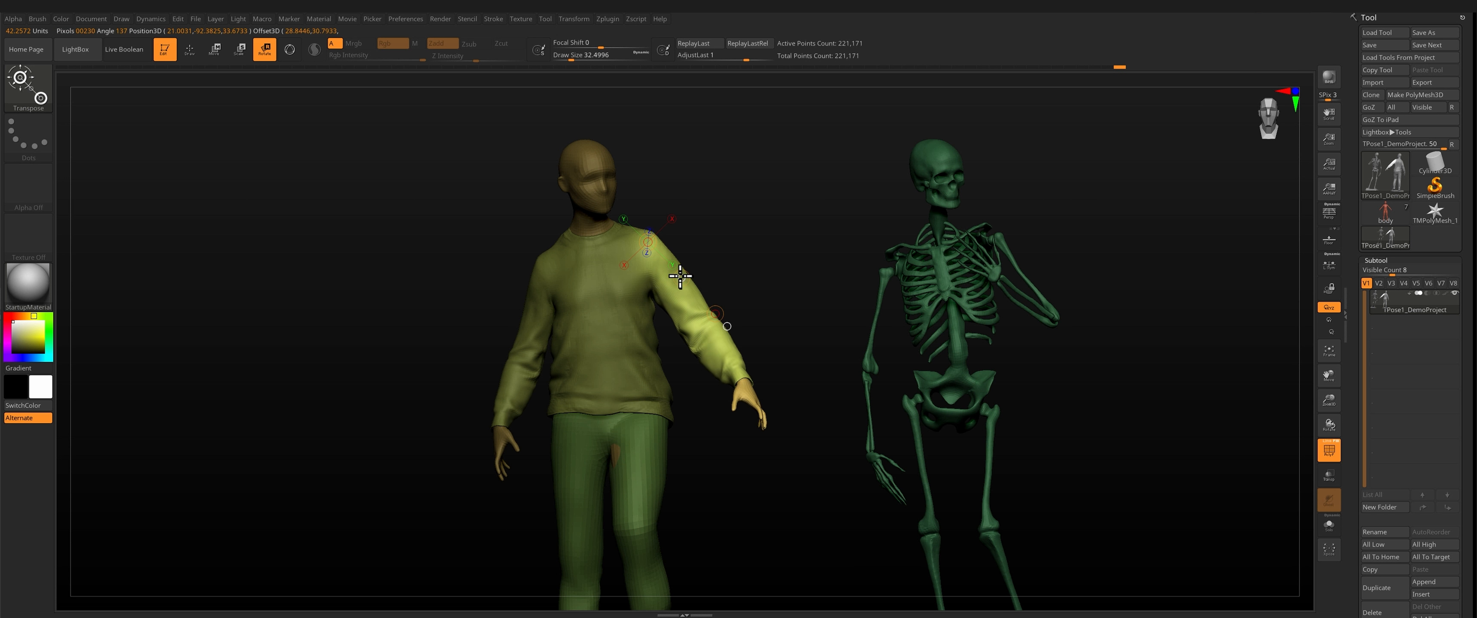
pyautogui.moveTo(680, 276); pyautogui.dragTo(698, 321, button='right')
pyautogui.moveTo(628, 294)
pyautogui.mouseDown(button='right')
pyautogui.moveTo(685, 351)
pyautogui.moveTo(633, 354)
pyautogui.mouseUp(button='right')
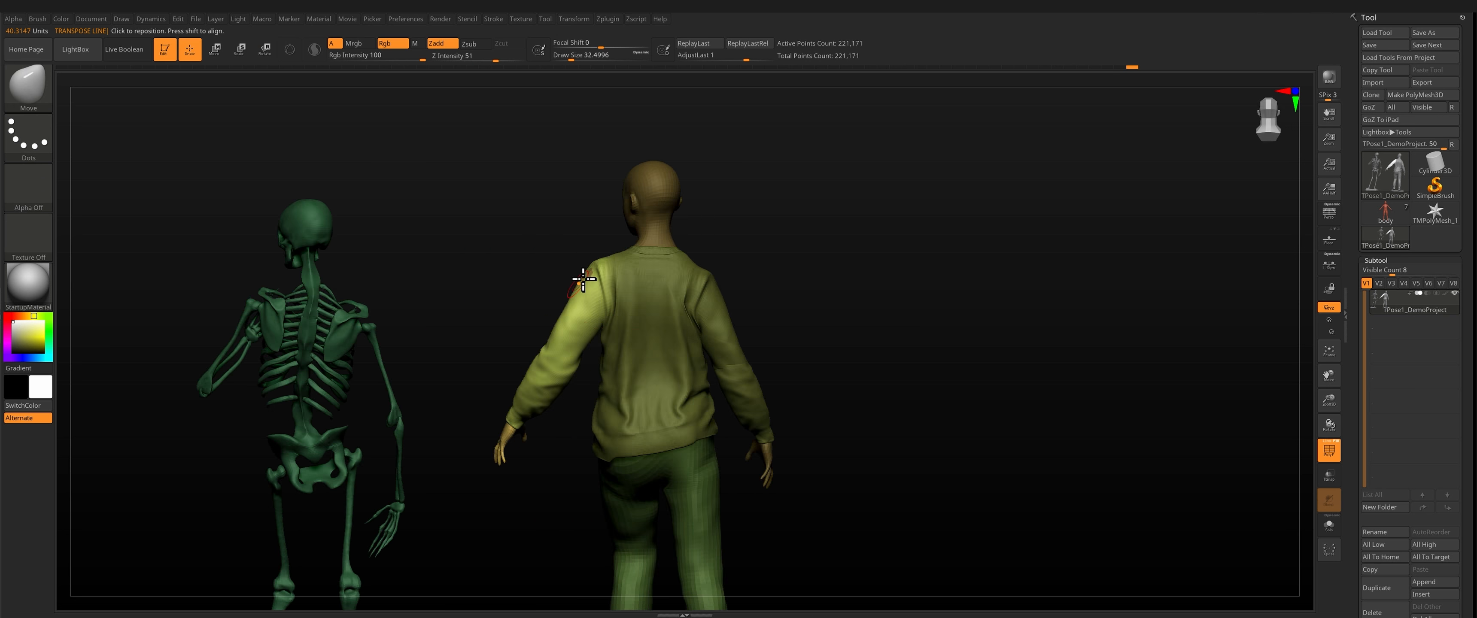
pyautogui.moveTo(580, 281)
pyautogui.mouseDown(button='right')
pyautogui.moveTo(602, 282)
pyautogui.moveTo(610, 350)
pyautogui.moveTo(585, 350)
pyautogui.mouseUp(button='right')
pyautogui.press('r')
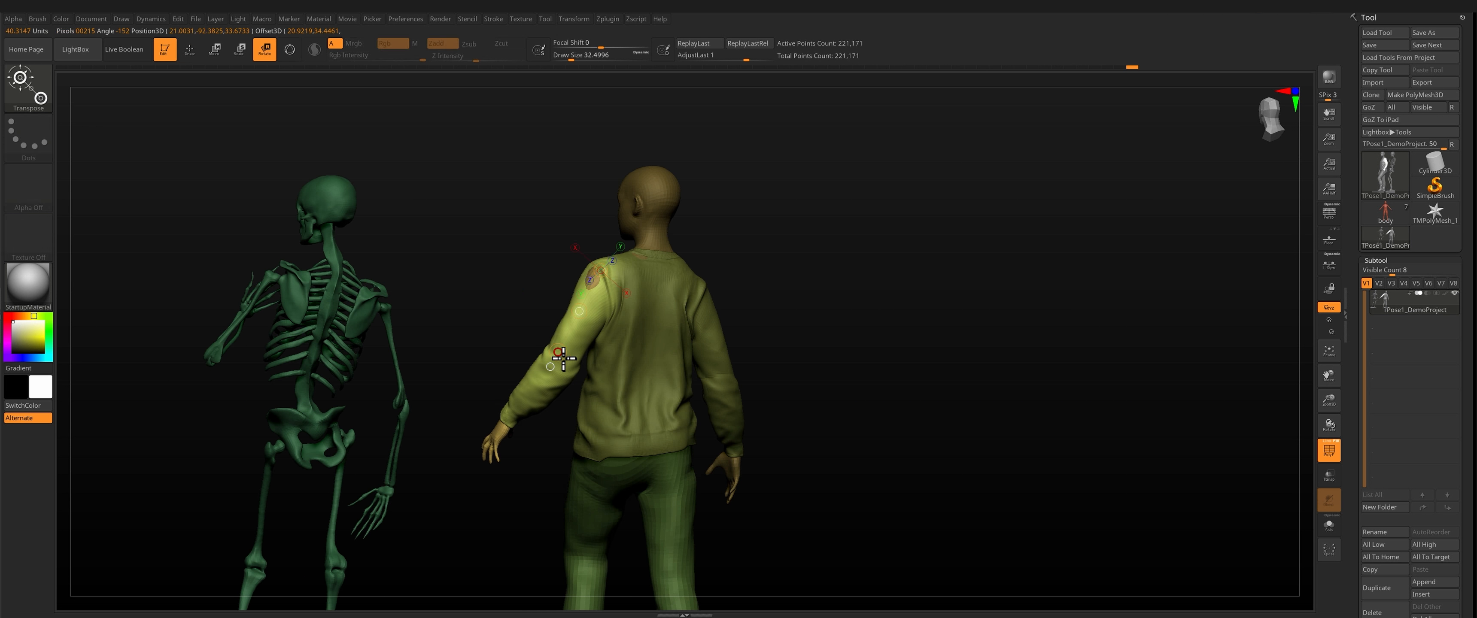
# Step: Leave only the left forearm and hand unmasked and bend them upward at the elbow
pyautogui.press('q')
pyautogui.keyDown('ctrl'); pyautogui.moveTo(482, 321); pyautogui.dragTo(505, 339); pyautogui.keyUp('ctrl')
pyautogui.moveTo(516, 339); pyautogui.dragTo(544, 339, button='right')
pyautogui.keyDown('ctrl'); pyautogui.moveTo(523, 318); pyautogui.dragTo(654, 290); pyautogui.keyUp('ctrl')
pyautogui.moveTo(574, 493)
pyautogui.mouseDown(button='right')
pyautogui.moveTo(558, 505)
pyautogui.moveTo(660, 505)
pyautogui.mouseUp(button='right')
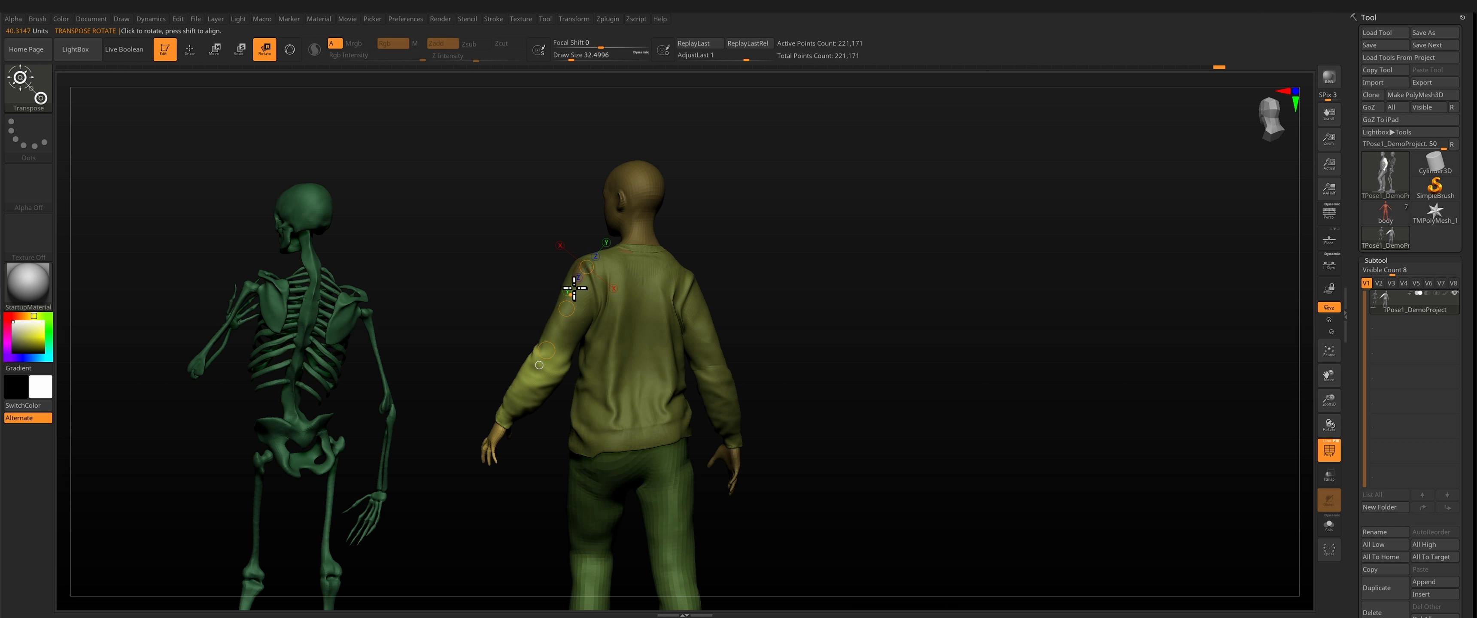
pyautogui.moveTo(574, 288); pyautogui.dragTo(459, 294, button='right')
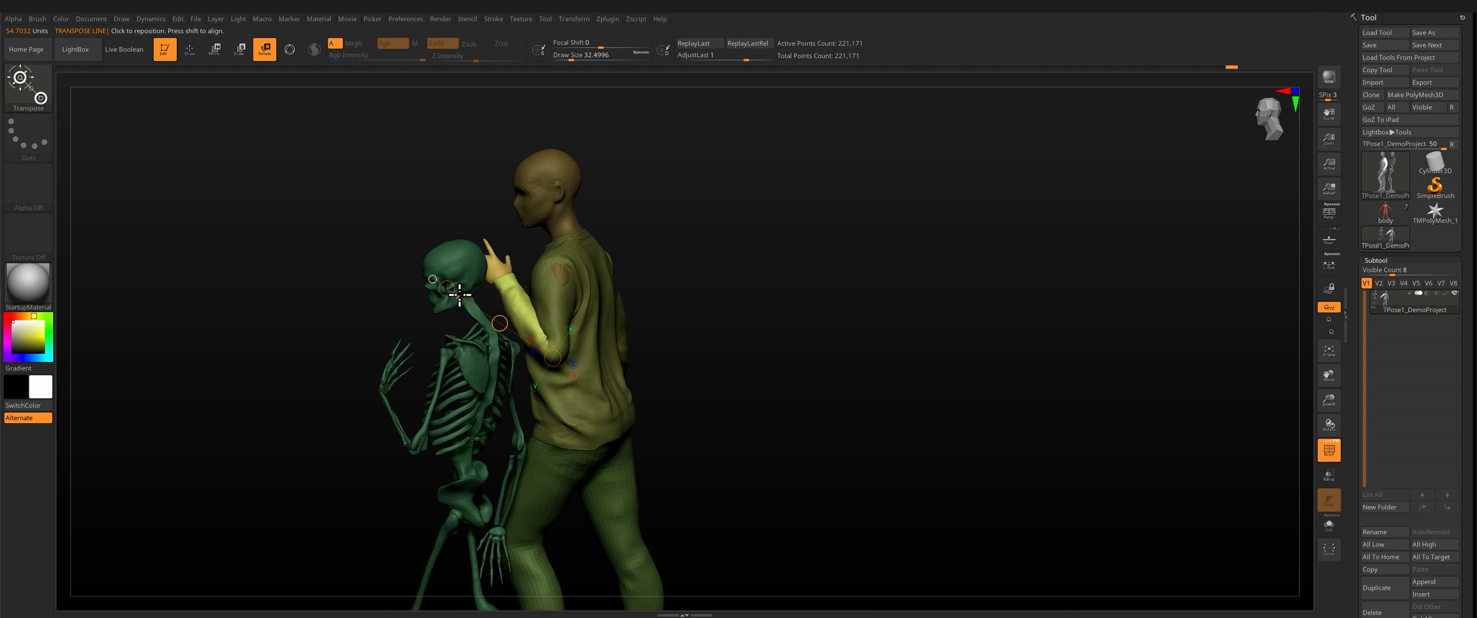
# Step: Clear the mask, lasso the left hand up to the wrist, soften the mask edge and invert the mask
pyautogui.press('q')
pyautogui.keyDown('ctrl'); pyautogui.moveTo(499, 244); pyautogui.dragTo(513, 255); pyautogui.keyUp('ctrl')
pyautogui.moveTo(488, 276)
pyautogui.mouseDown(button='right')
pyautogui.moveTo(518, 263)
pyautogui.moveTo(468, 287)
pyautogui.moveTo(493, 235)
pyautogui.mouseUp(button='right')
pyautogui.keyDown('ctrl'); pyautogui.moveTo(493, 229); pyautogui.dragTo(517, 304); pyautogui.keyUp('ctrl')
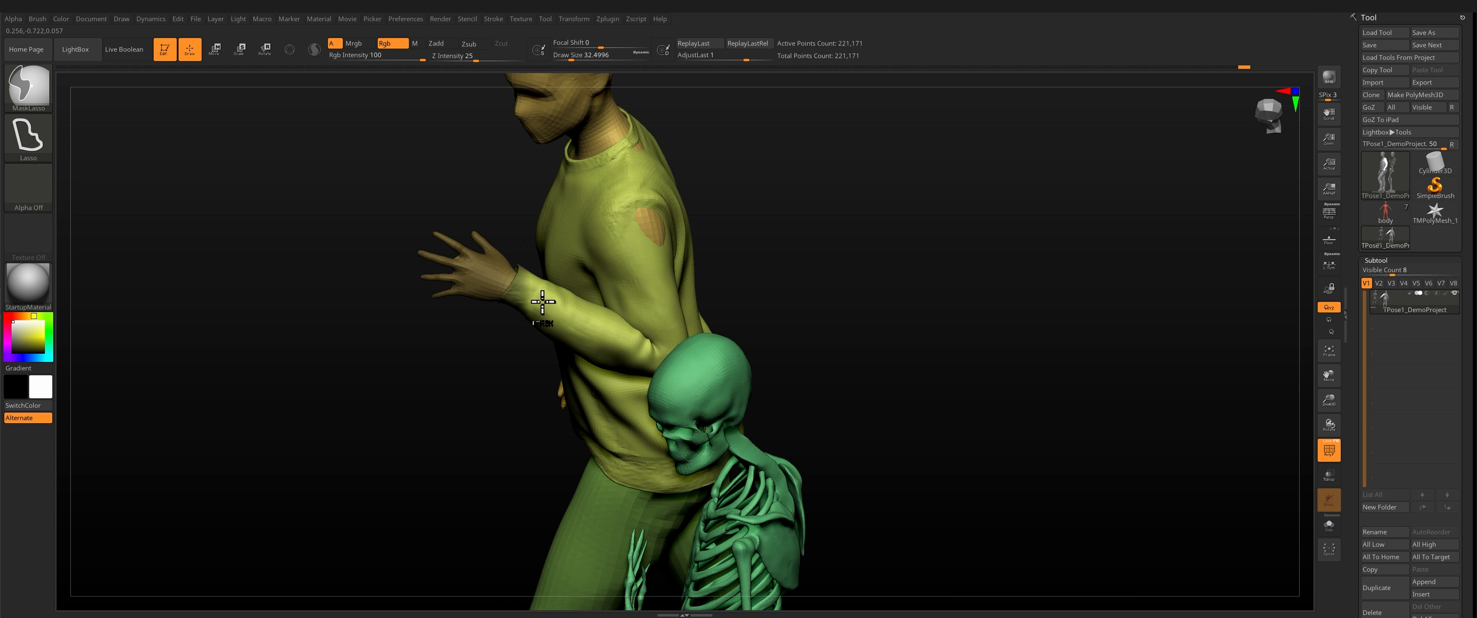
pyautogui.keyDown('ctrl'); pyautogui.click(557, 302); pyautogui.keyUp('ctrl')
pyautogui.moveTo(548, 294)
pyautogui.mouseDown(button='right')
pyautogui.moveTo(561, 321)
pyautogui.moveTo(537, 356)
pyautogui.moveTo(580, 174)
pyautogui.moveTo(489, 241)
pyautogui.moveTo(703, 547)
pyautogui.moveTo(656, 481)
pyautogui.moveTo(571, 172)
pyautogui.mouseUp(button='right')
pyautogui.keyDown('ctrl'); pyautogui.click(539, 339); pyautogui.keyUp('ctrl')
# Step: Rotate the left hand and forearm so the hand rests in front of the chest like the skeleton's
pyautogui.press('r')
pyautogui.press('e')
pyautogui.moveTo(587, 213); pyautogui.dragTo(580, 308, button='right')
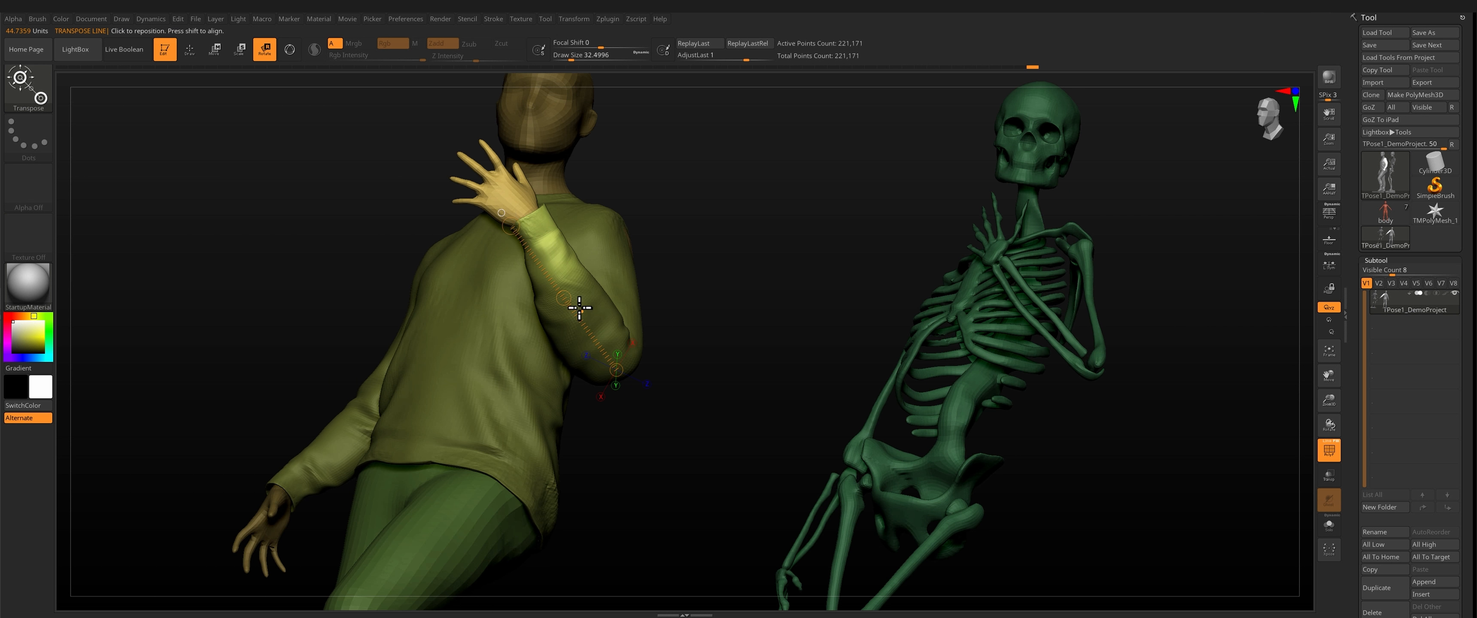
pyautogui.moveTo(521, 199); pyautogui.dragTo(559, 292, button='right')
pyautogui.moveTo(532, 250)
pyautogui.mouseDown(button='right')
pyautogui.moveTo(435, 290)
pyautogui.moveTo(675, 300)
pyautogui.moveTo(718, 254)
pyautogui.moveTo(681, 247)
pyautogui.moveTo(629, 283)
pyautogui.mouseUp(button='right')
# Step: Push the skin poking through the sweater at the left shoulder back inside with the Move brush and clear the mask
pyautogui.press('q')
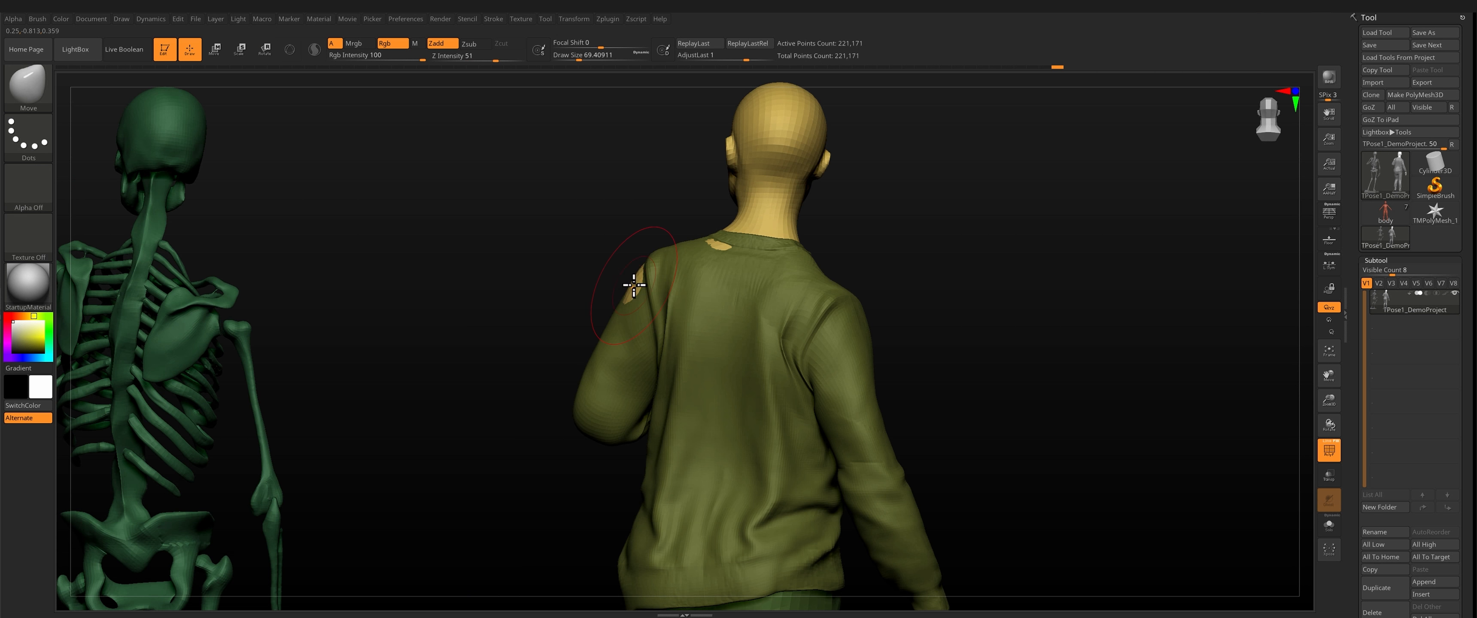
pyautogui.moveTo(1050, 259)
pyautogui.mouseDown(button='right')
pyautogui.moveTo(897, 241)
pyautogui.moveTo(809, 307)
pyautogui.moveTo(831, 330)
pyautogui.moveTo(810, 330)
pyautogui.moveTo(809, 310)
pyautogui.moveTo(833, 329)
pyautogui.moveTo(870, 278)
pyautogui.moveTo(488, 387)
pyautogui.moveTo(627, 357)
pyautogui.moveTo(722, 379)
pyautogui.moveTo(690, 323)
pyautogui.moveTo(713, 329)
pyautogui.moveTo(729, 346)
pyautogui.moveTo(552, 274)
pyautogui.mouseUp(button='right')
pyautogui.keyDown('ctrl'); pyautogui.click(897, 242); pyautogui.keyUp('ctrl')
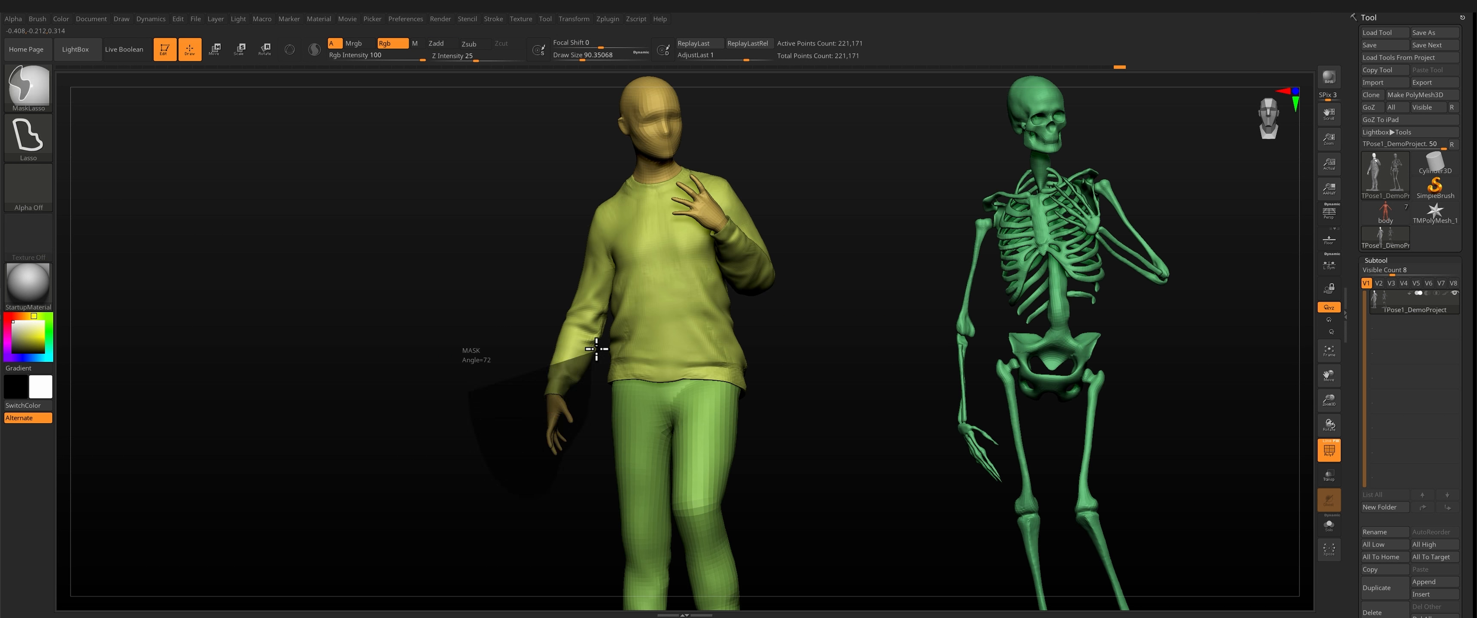
# Step: Lasso-mask the figure's right hand and lower arm, grow and sharpen the mask over the whole arm, and invert it
pyautogui.keyDown('ctrl'); pyautogui.moveTo(559, 424); pyautogui.dragTo(567, 290); pyautogui.keyUp('ctrl')
pyautogui.click(1378, 138)
pyautogui.moveTo(1468, 320); pyautogui.dragTo(1468, 317)
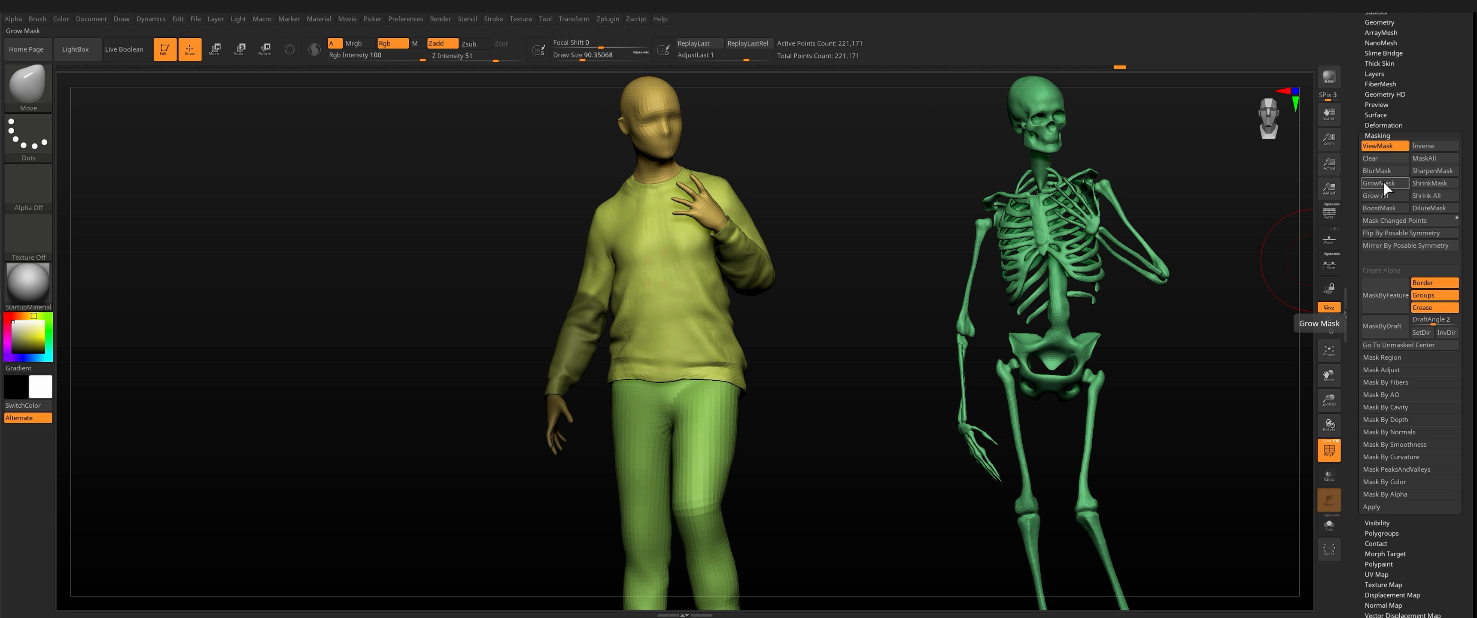
pyautogui.click(1385, 184)
pyautogui.click(1414, 174)
pyautogui.click(1379, 184)
pyautogui.click(1378, 184)
pyautogui.click(1414, 174)
pyautogui.click(1385, 148)
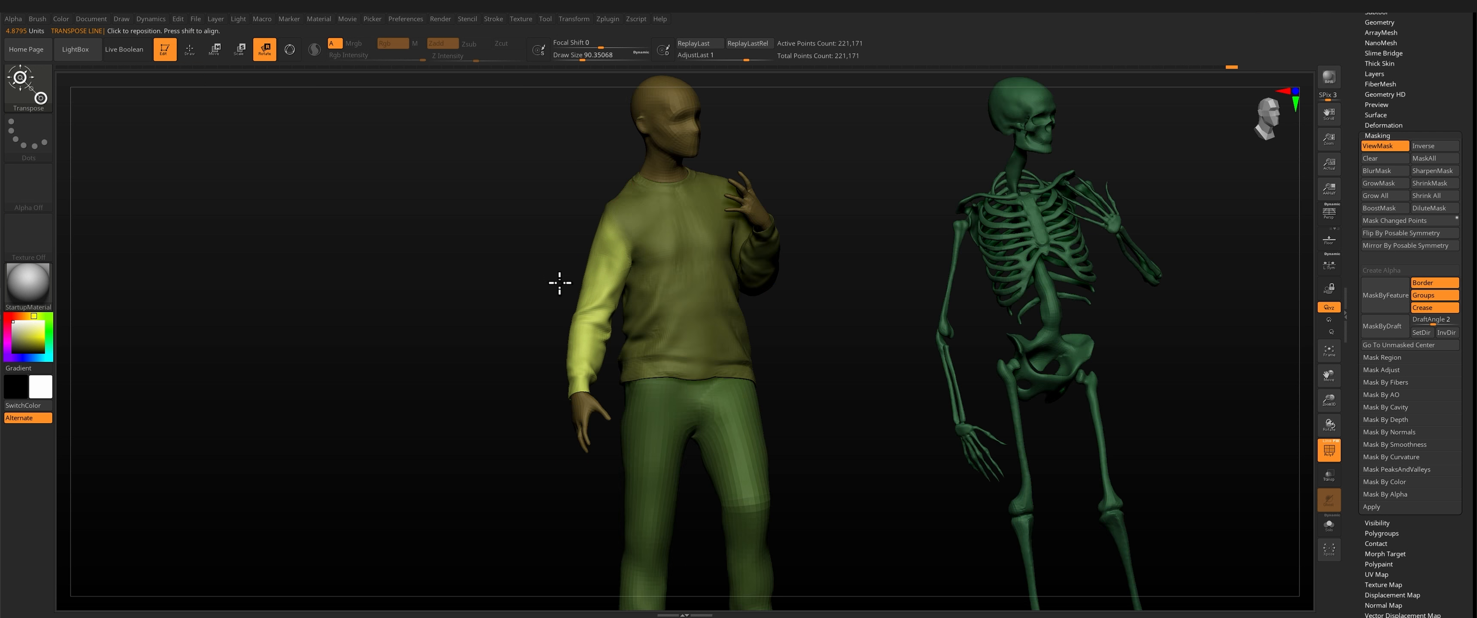
# Step: Draw a transpose line down the right arm in side view and rotate the arm to match the skeleton
pyautogui.moveTo(509, 379)
pyautogui.keyDown('ctrl'); pyautogui.mouseDown()
pyautogui.moveTo(578, 502)
pyautogui.moveTo(610, 258)
pyautogui.mouseUp(); pyautogui.keyUp('ctrl')
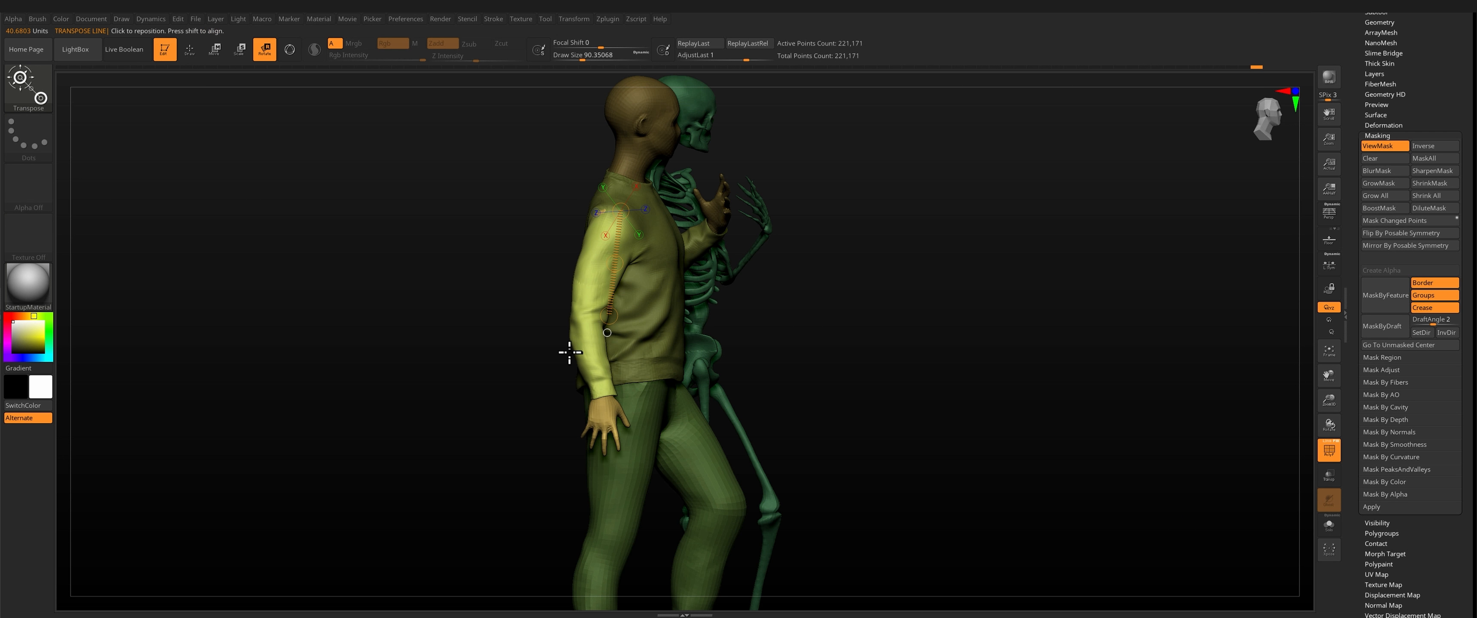
pyautogui.moveTo(567, 347); pyautogui.dragTo(644, 316)
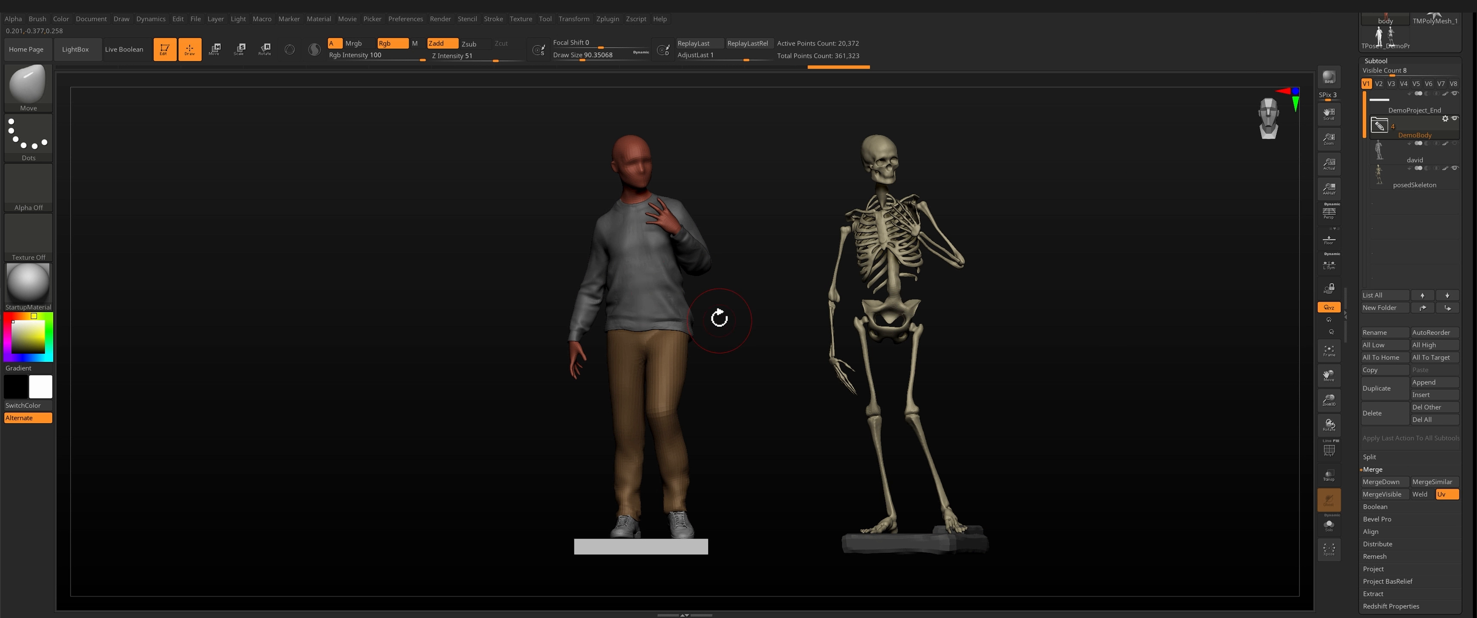
# Step: Show the david statue subtool beside the posed figure for comparison
pyautogui.click(1455, 144)
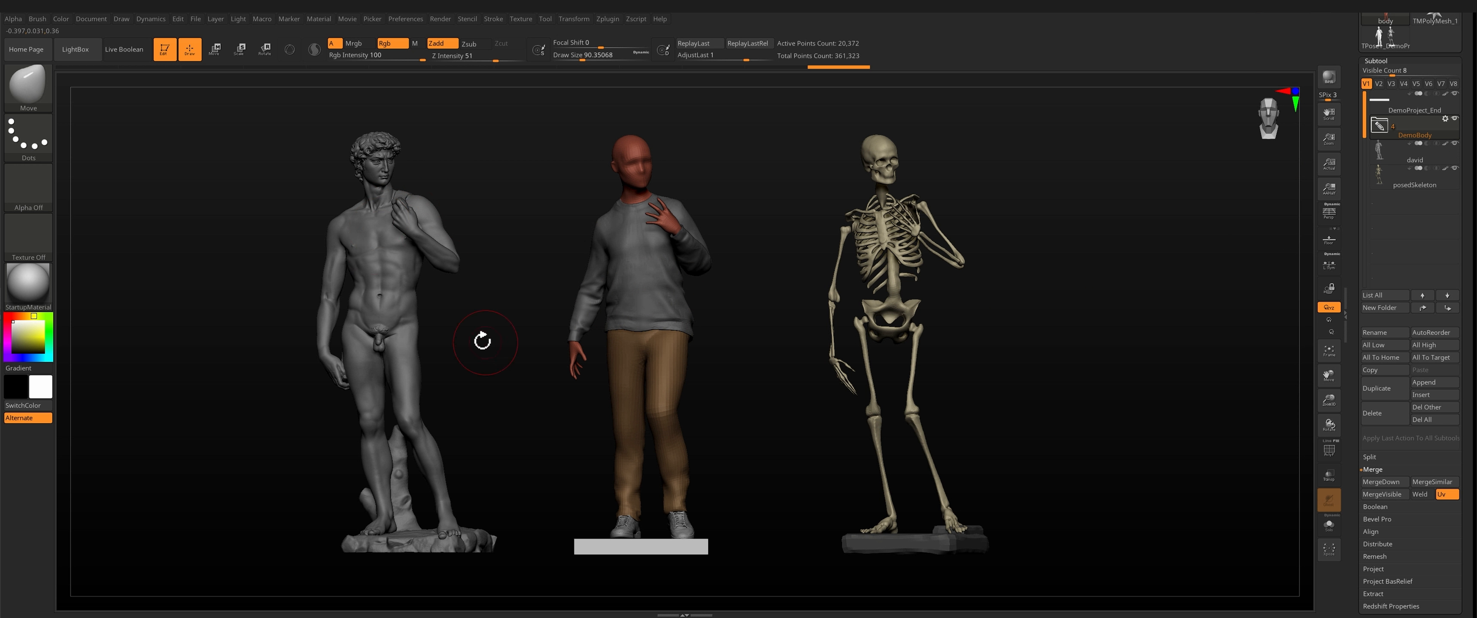